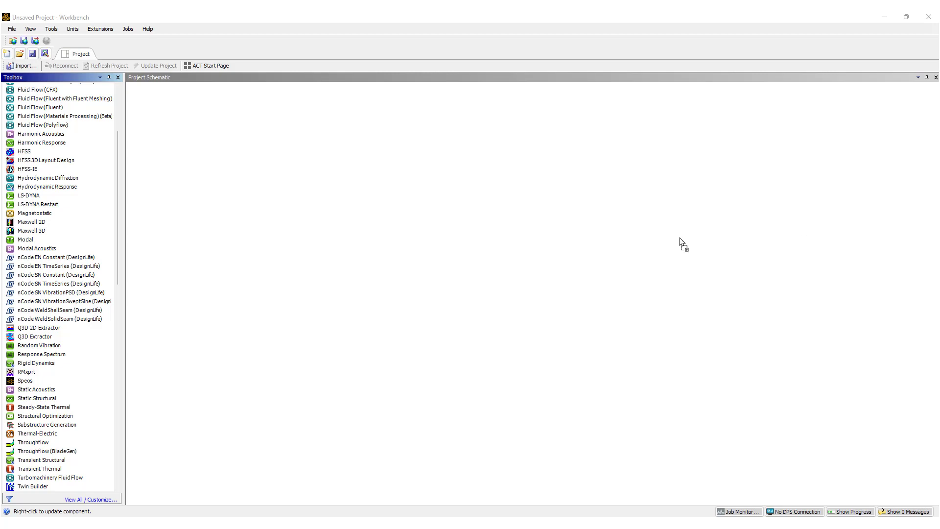
Step: Attach a Static Structural system to the geometry placed in the project schematic and open its model in Mechanical
drag(357, 218, 346, 210)
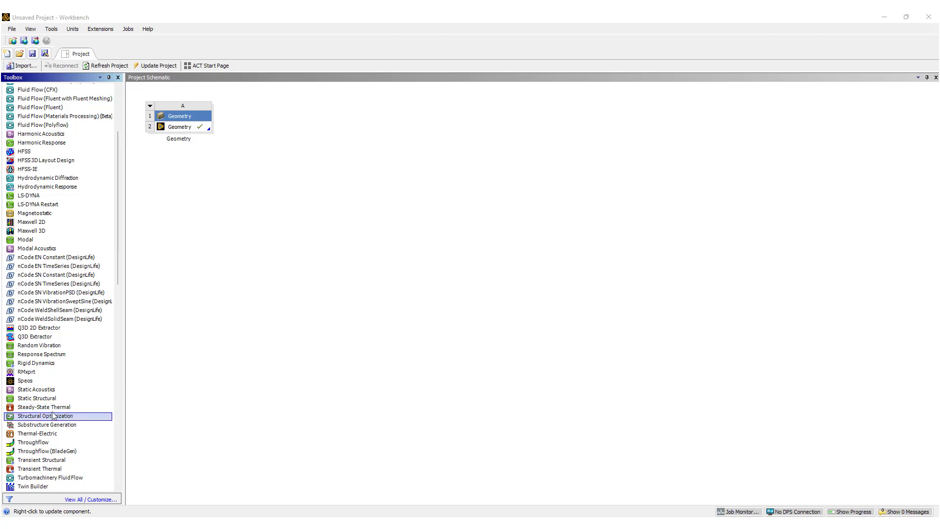
drag(36, 398, 253, 157)
double_click(281, 149)
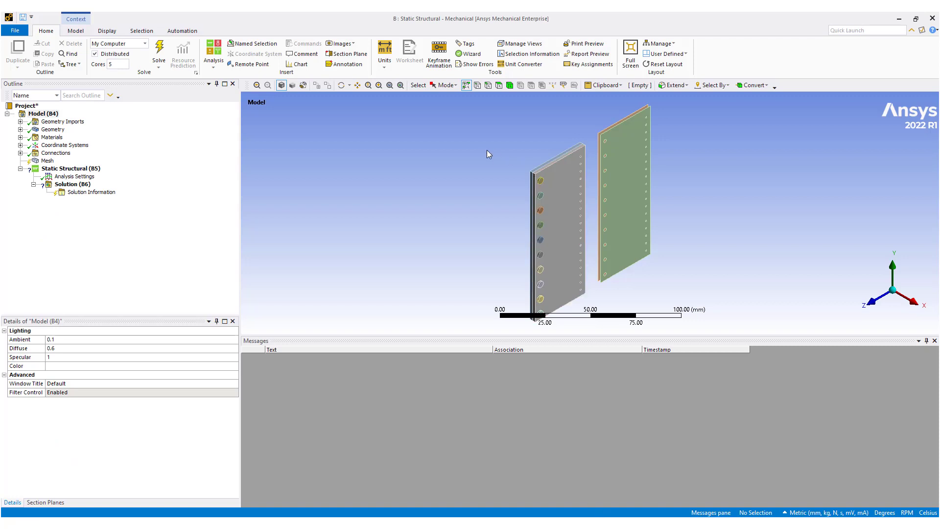
Step: Enlarge the graphics area, then pick individual round bolt bodies on the grey plate using the body selection filter
middle_drag(551, 253, 495, 122)
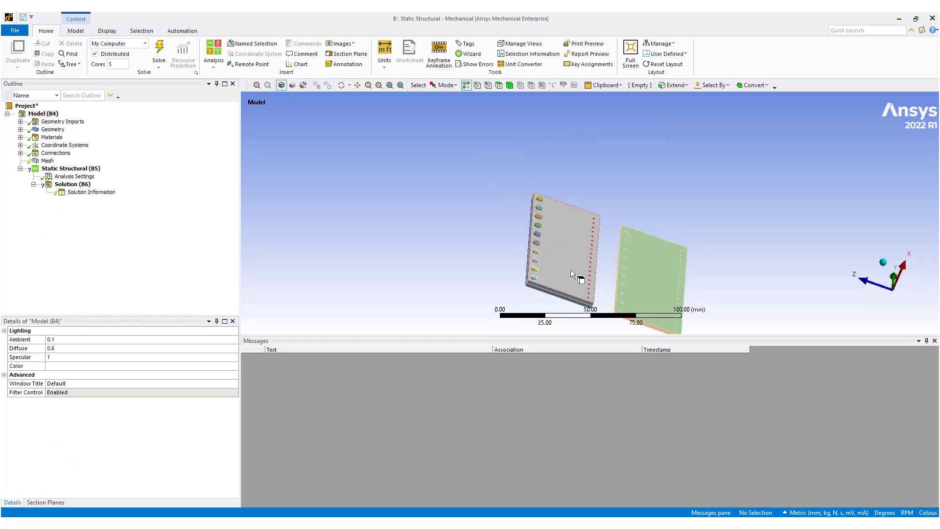
drag(551, 335, 546, 434)
mouse_move(595, 302)
middle_down()
mouse_move(611, 308)
mouse_move(599, 294)
mouse_move(599, 302)
mouse_move(581, 294)
middle_up()
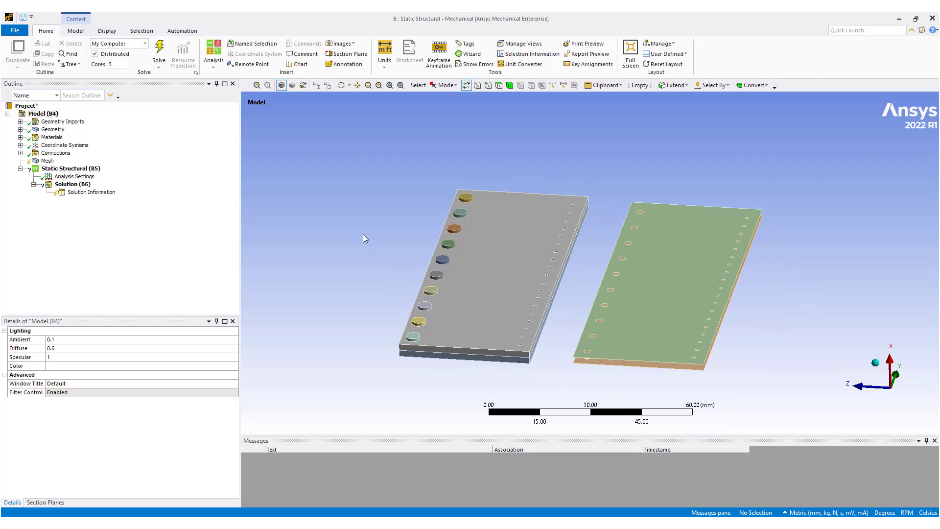
click(509, 86)
click(461, 212)
click(460, 228)
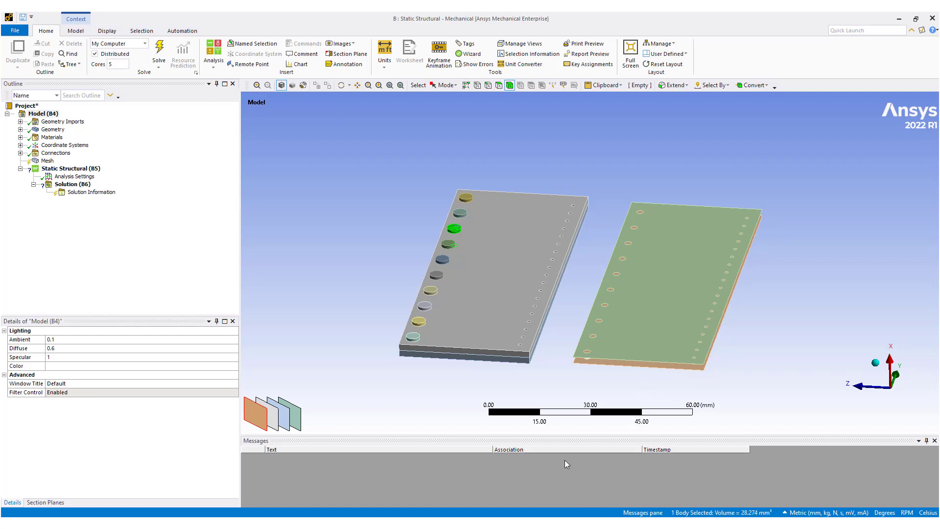
Step: Switch to Workbench, load the BoltTools extension through the Extension Manager, and return to Mechanical
key(alt+Tab)
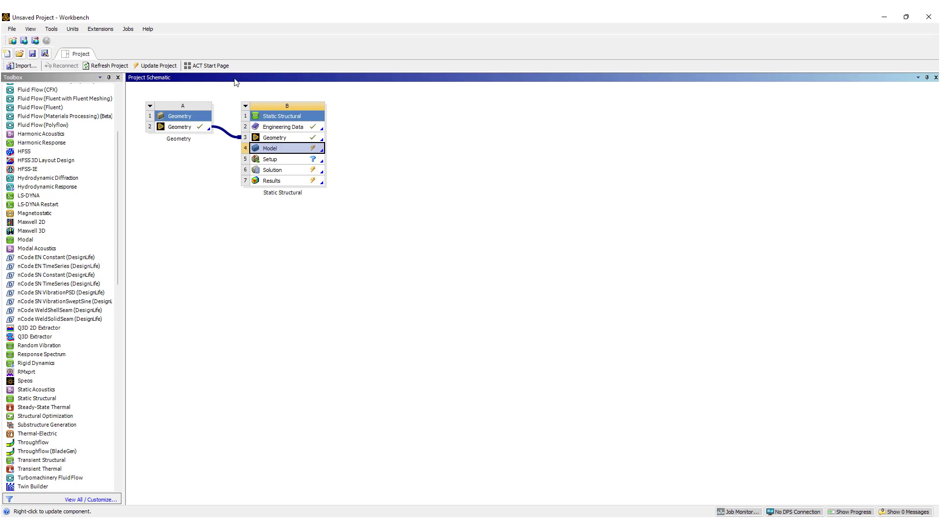
click(215, 69)
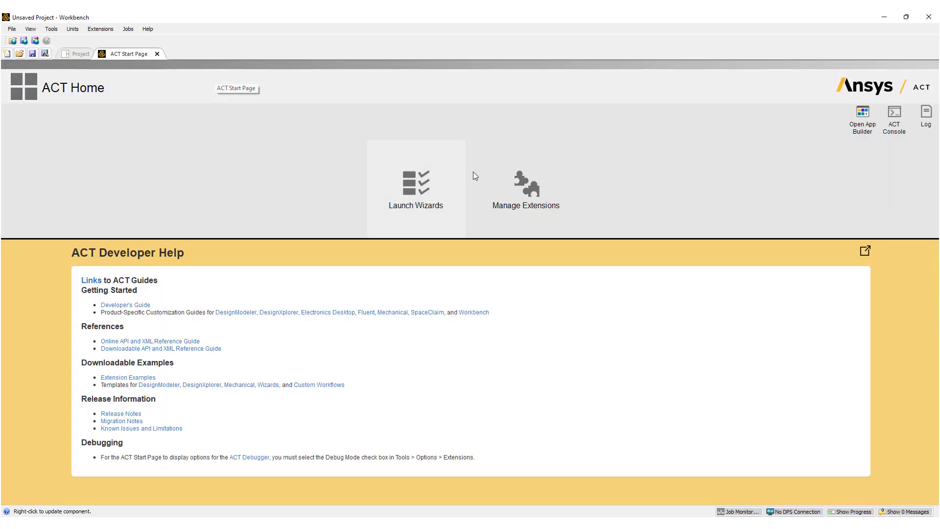
click(528, 186)
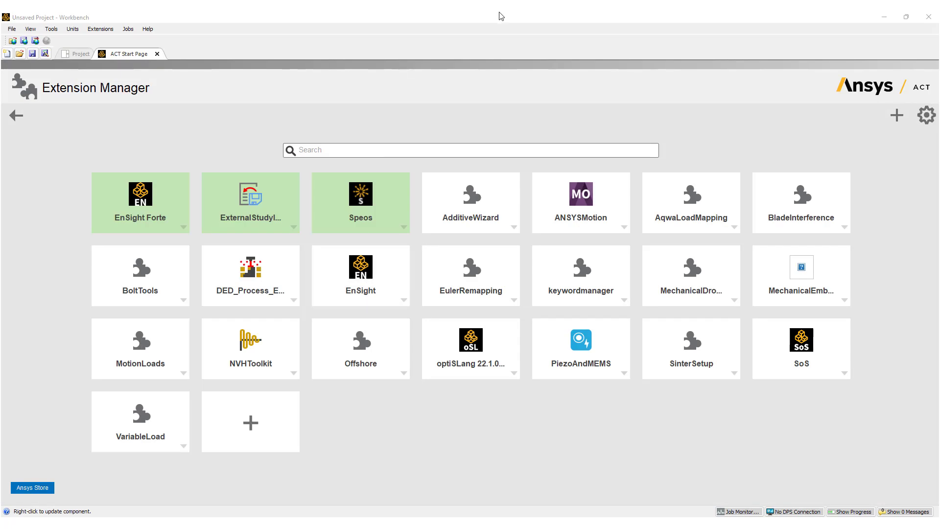
double_click(497, 17)
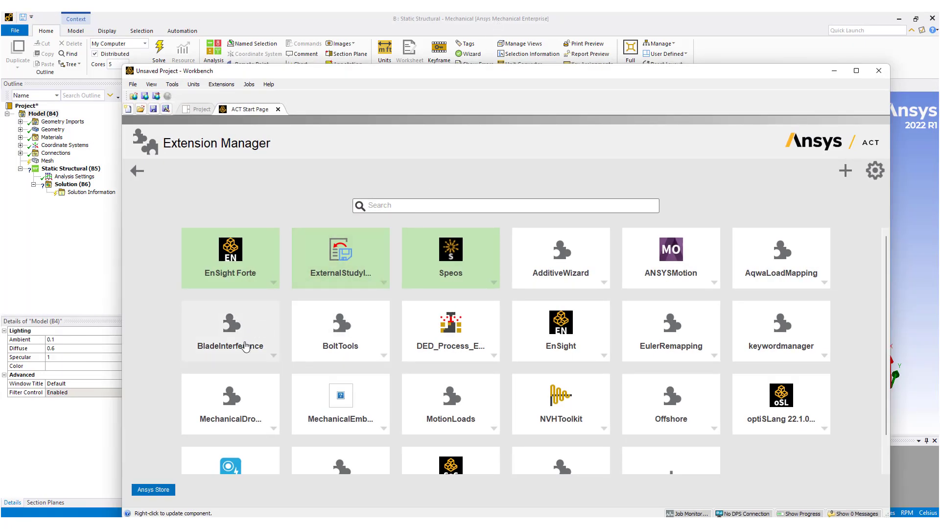
click(339, 343)
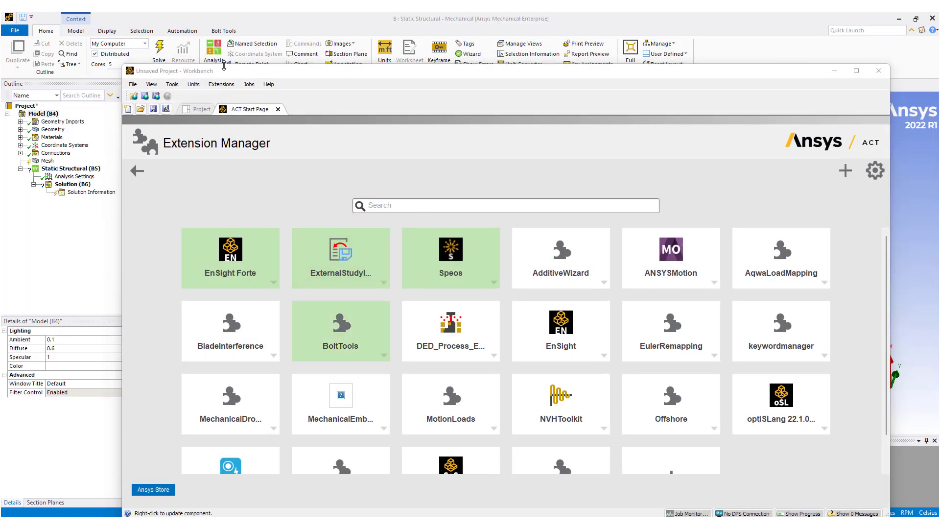
click(302, 19)
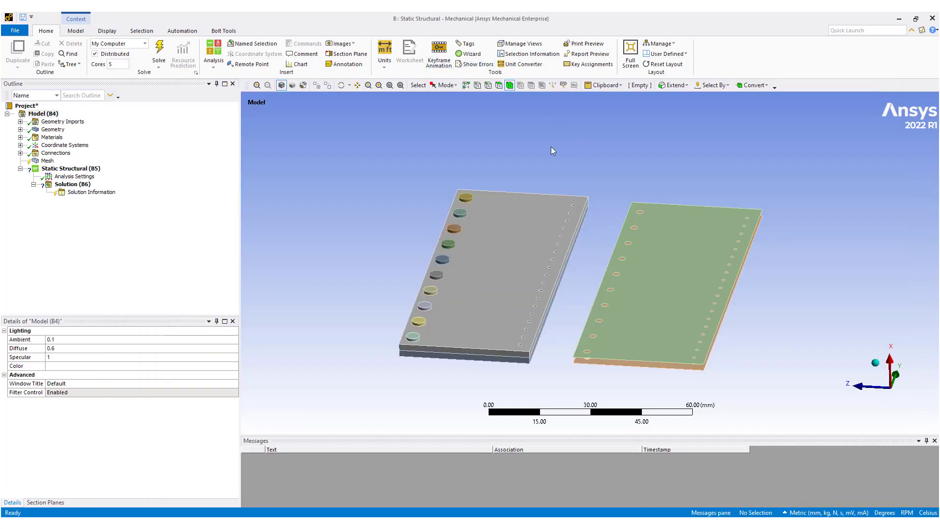
Step: Select the bolt body at the far corner of the grey plate and extend the selection to its instance pattern bodies
middle_drag(522, 160, 569, 174)
scroll(576, 234, up, 3)
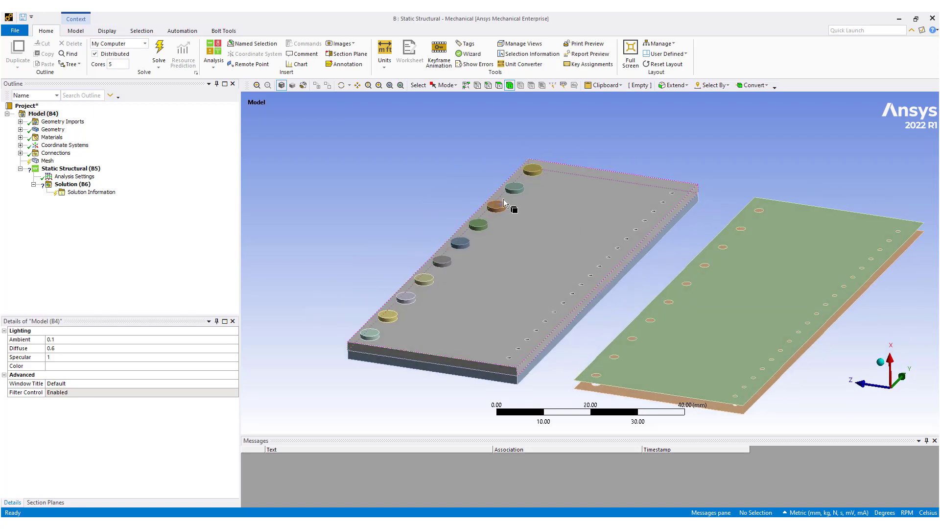
click(536, 173)
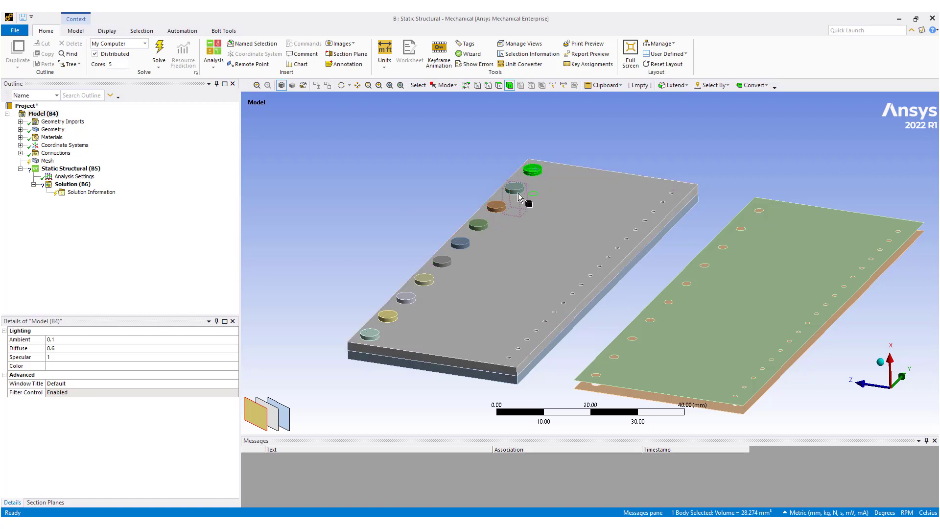
click(223, 30)
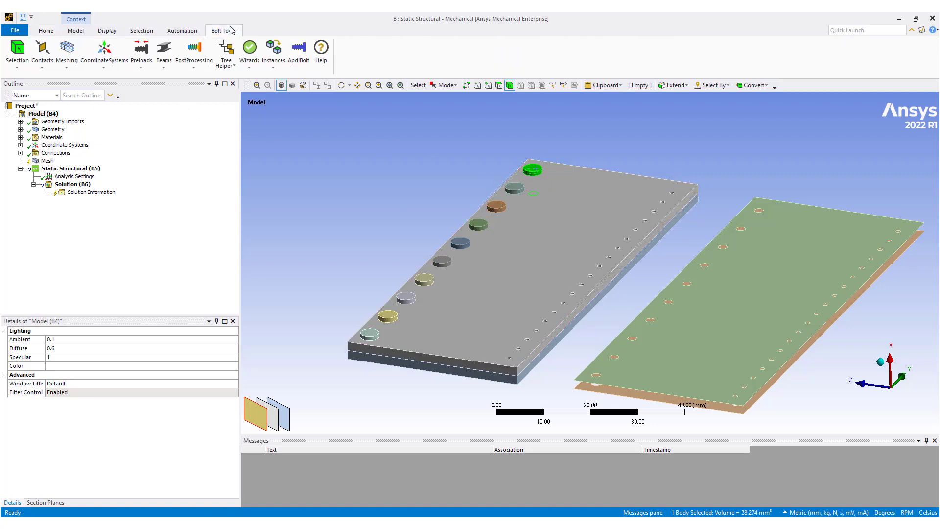
click(17, 51)
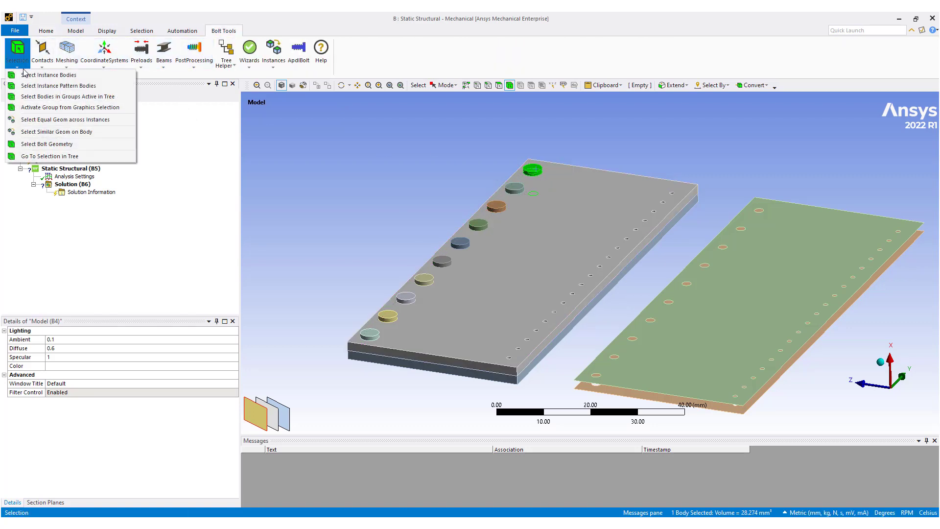
click(56, 92)
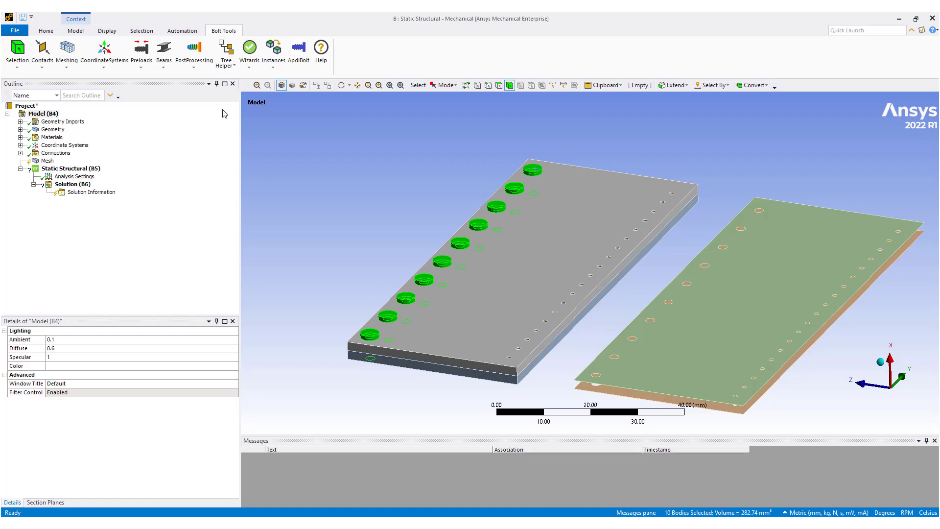
Step: Create beams from the selected bolt solids with Bolt Tools and review the properties of the resulting beams
click(164, 66)
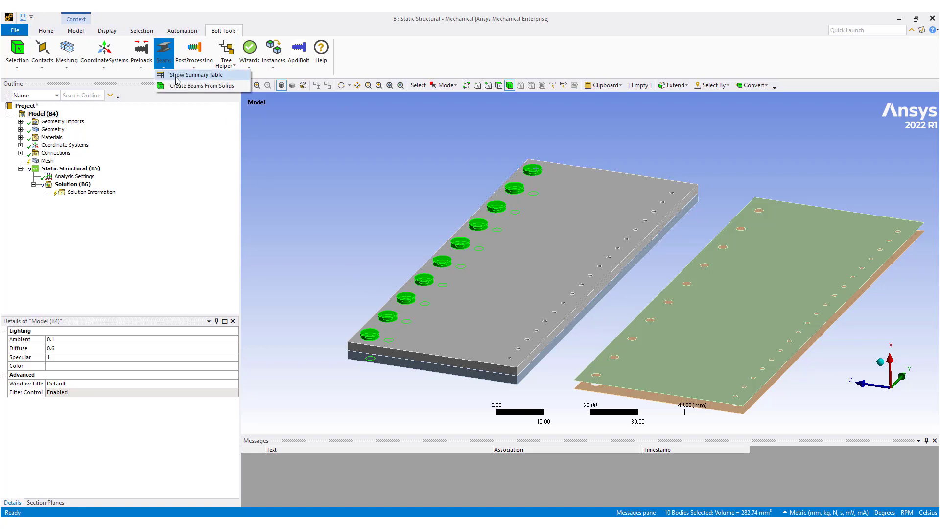
click(180, 84)
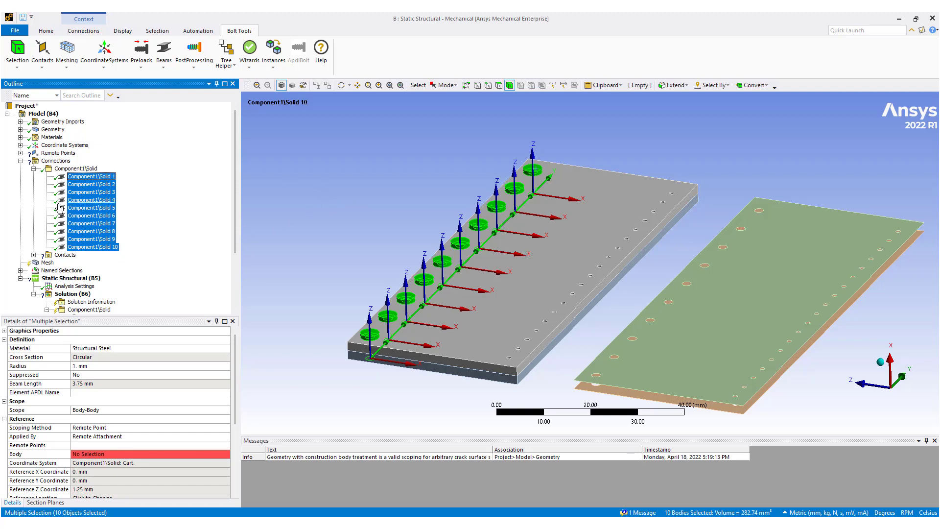
scroll(141, 394, down, 5)
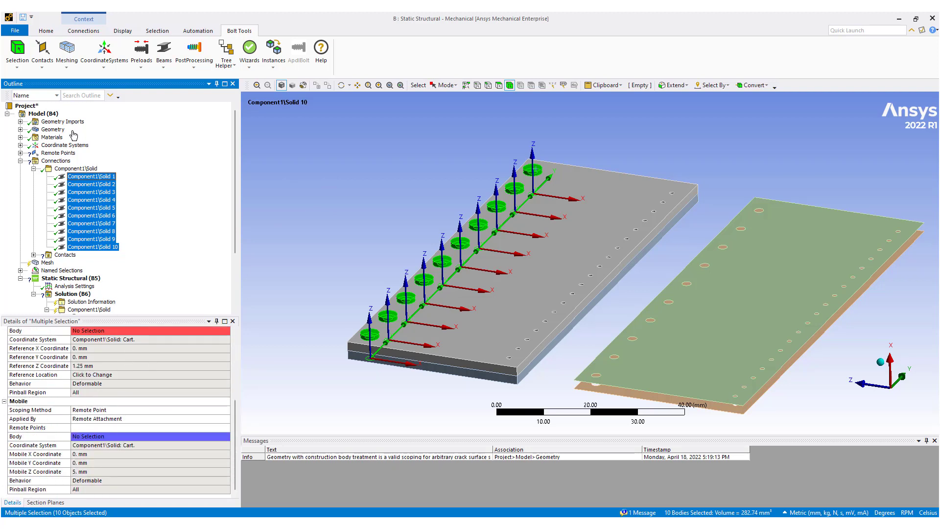
Step: Locate the far-corner bolt body in the outline from the graphics view and check its Treatment setting
click(473, 174)
right_drag(490, 157, 598, 205)
right_click(526, 187)
mouse_move(548, 190)
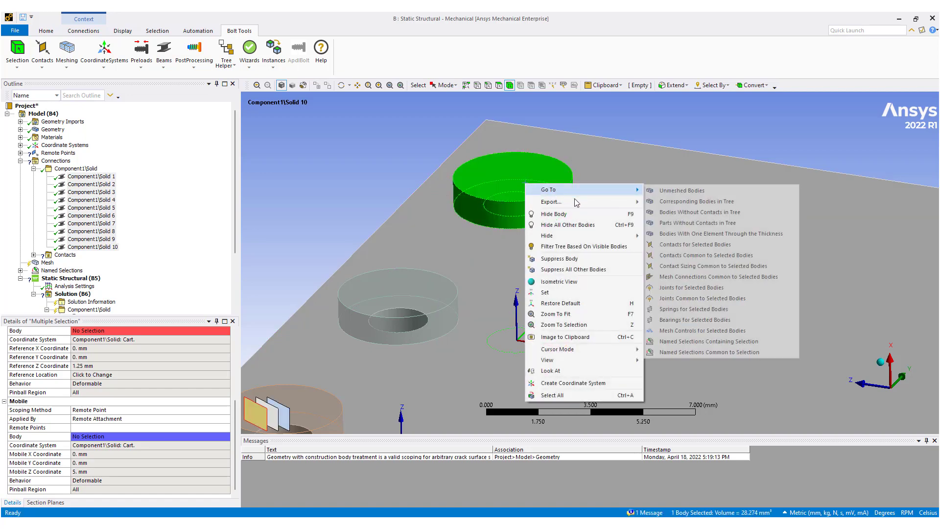
click(686, 201)
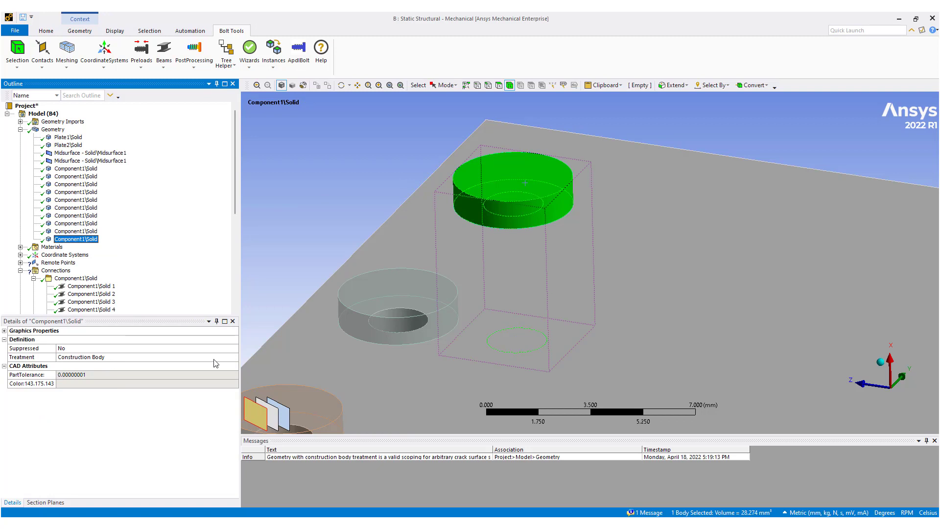
click(229, 358)
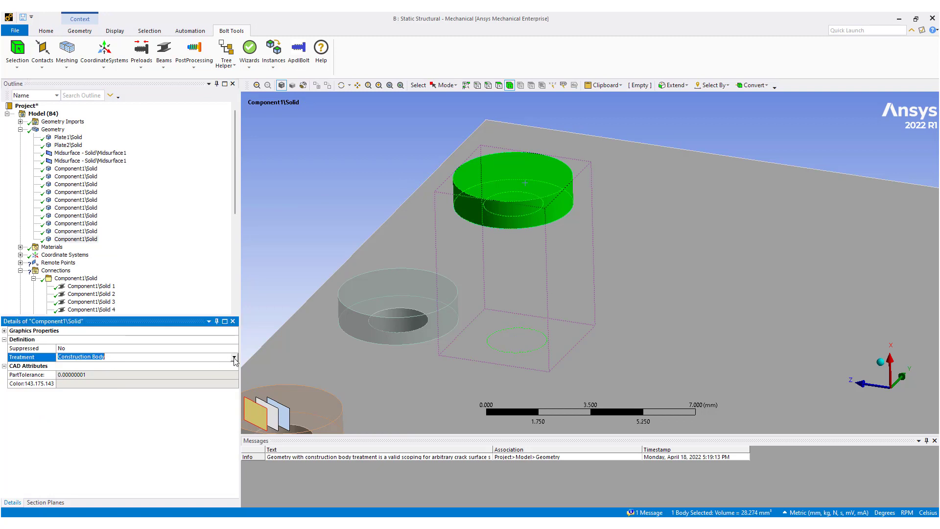
click(283, 265)
Step: Examine the first beam connection, Component1\Solid 1, and its matching hole at the near corner of the plates
middle_drag(460, 196, 499, 318)
click(91, 286)
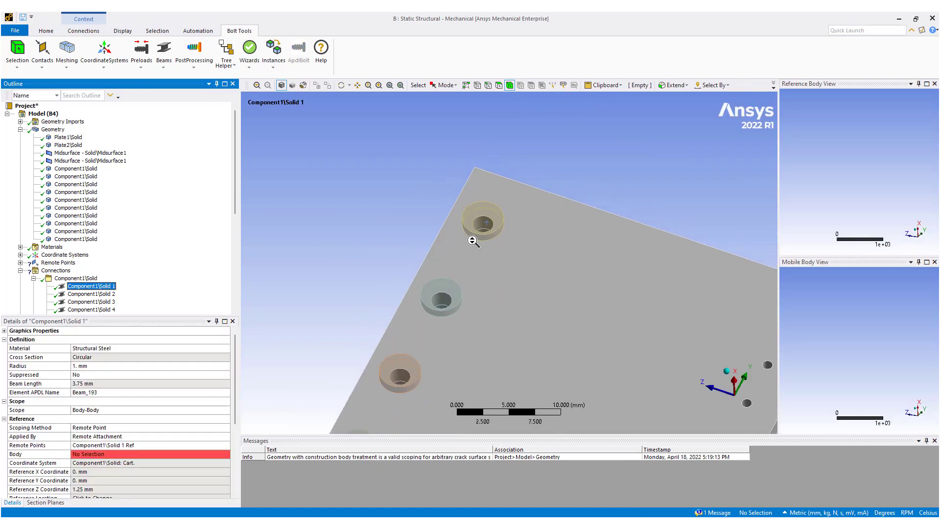
scroll(474, 236, down, 3)
middle_drag(475, 237, 487, 217)
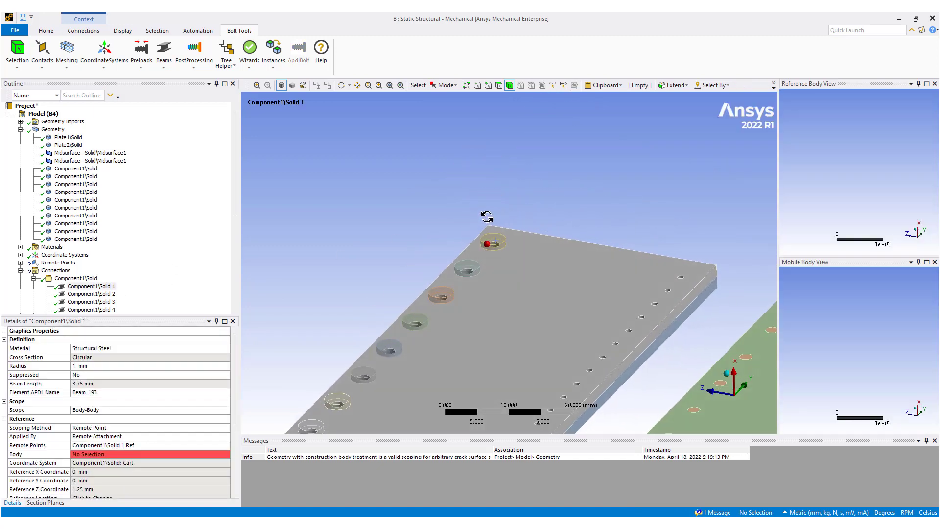
scroll(491, 237, up, 5)
ctrl+middle_drag(541, 269, 559, 152)
scroll(551, 331, down, 5)
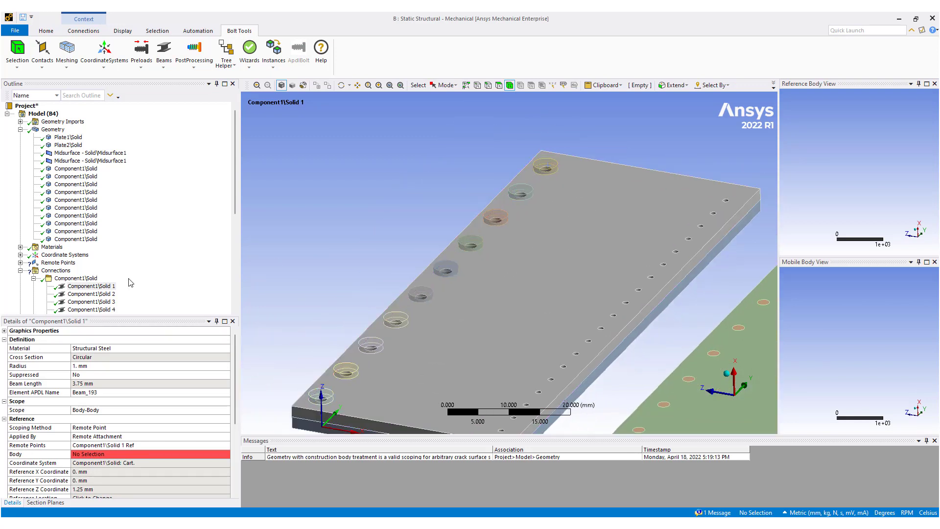
scroll(114, 264, down, 4)
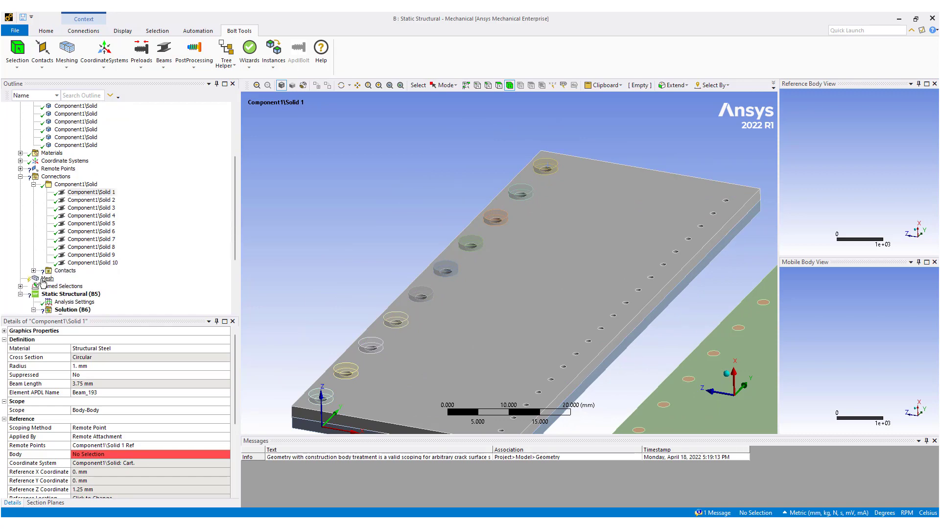
scroll(504, 201, up, 5)
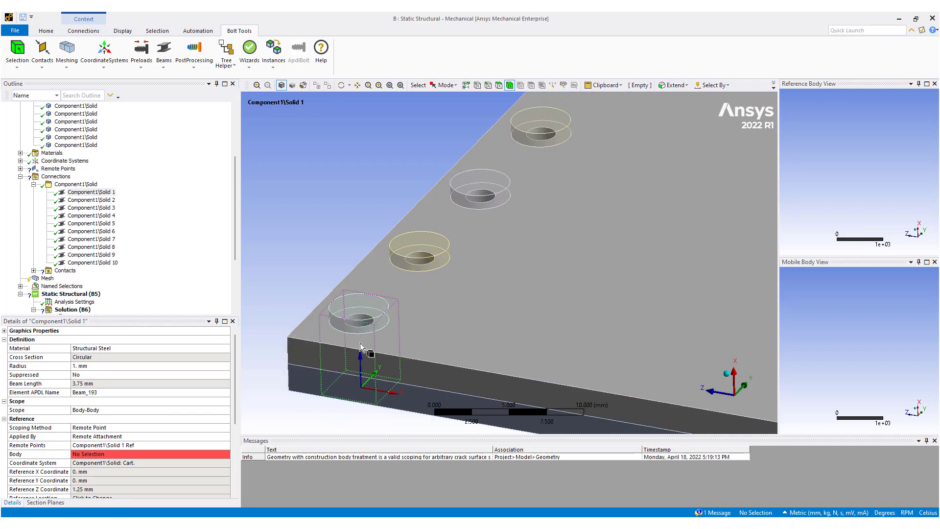
scroll(493, 234, up, 3)
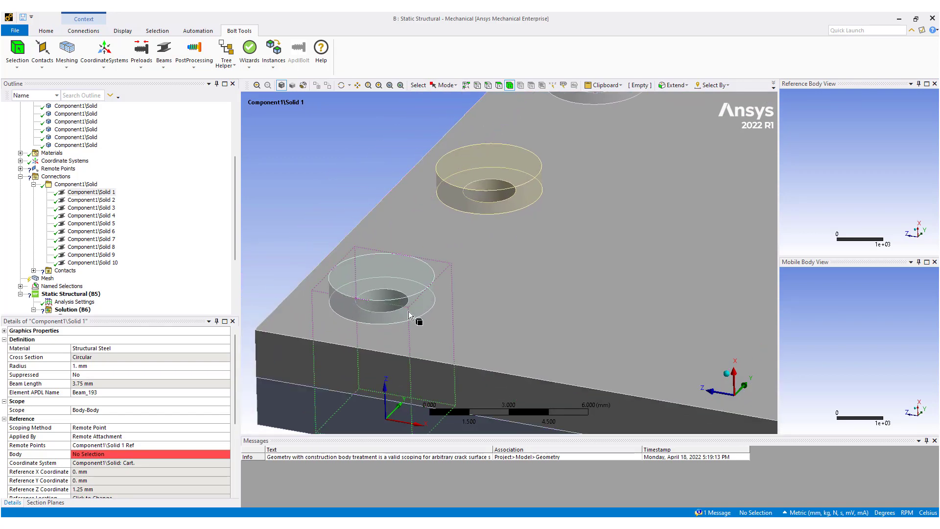
Step: Generate the mesh and inspect the elements around the bolt holes at the near corner of the plates
click(49, 278)
right_click(49, 279)
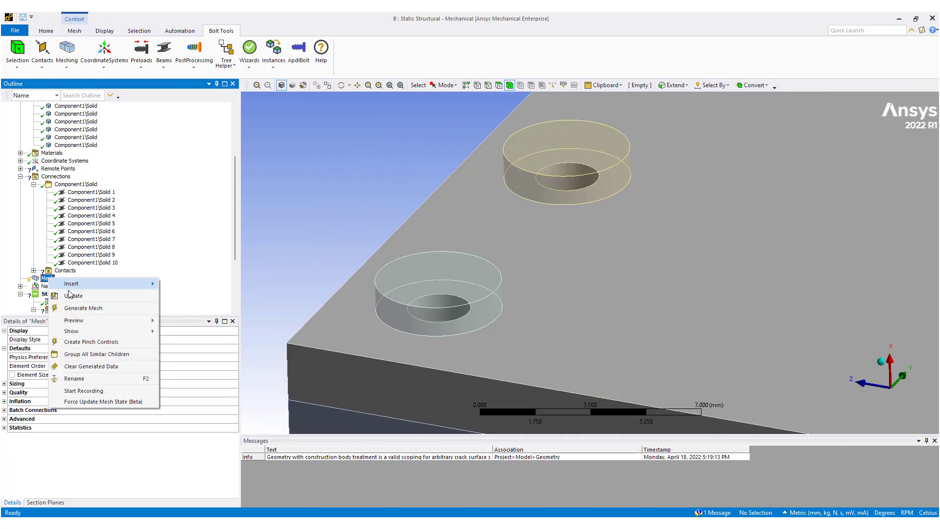
click(81, 309)
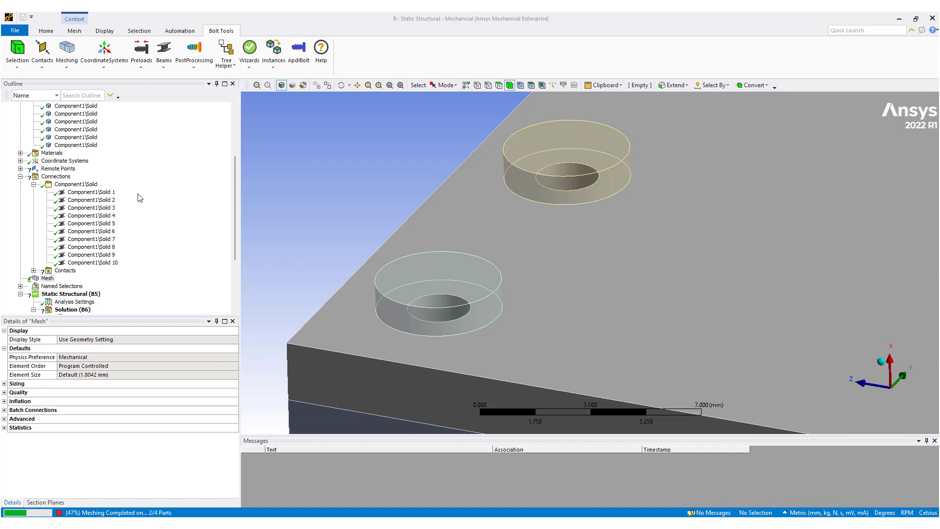
click(21, 286)
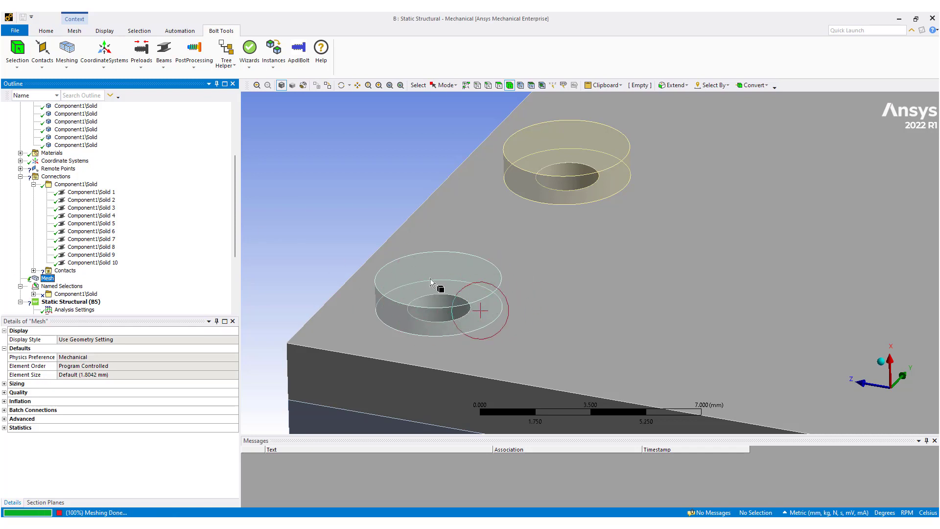
mouse_move(476, 295)
middle_down()
mouse_move(468, 301)
mouse_move(463, 286)
middle_up()
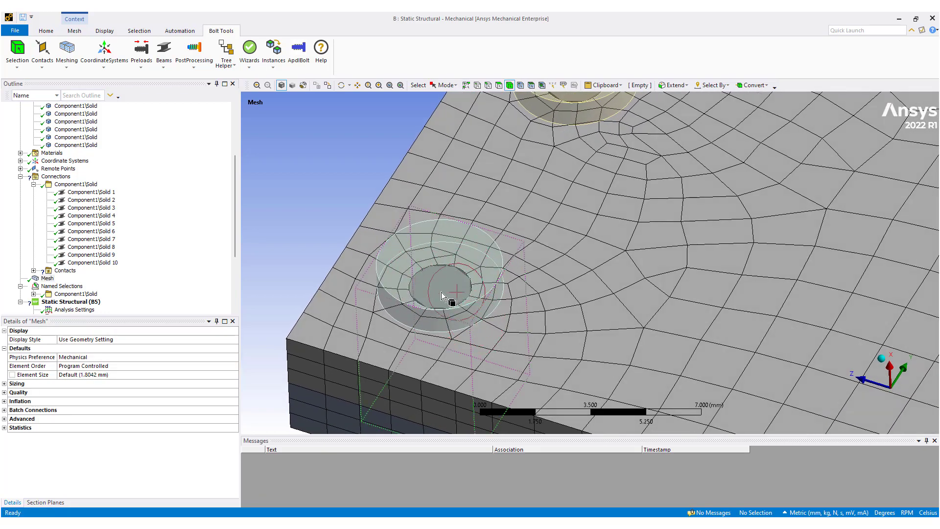
scroll(475, 289, down, 5)
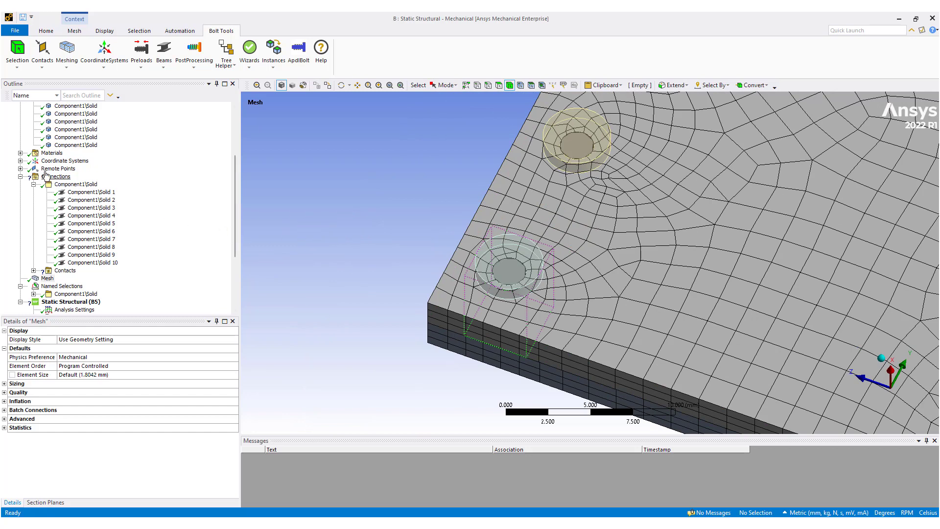
Step: Suppress the Contacts group under Connections and collapse its list of contact regions
click(34, 270)
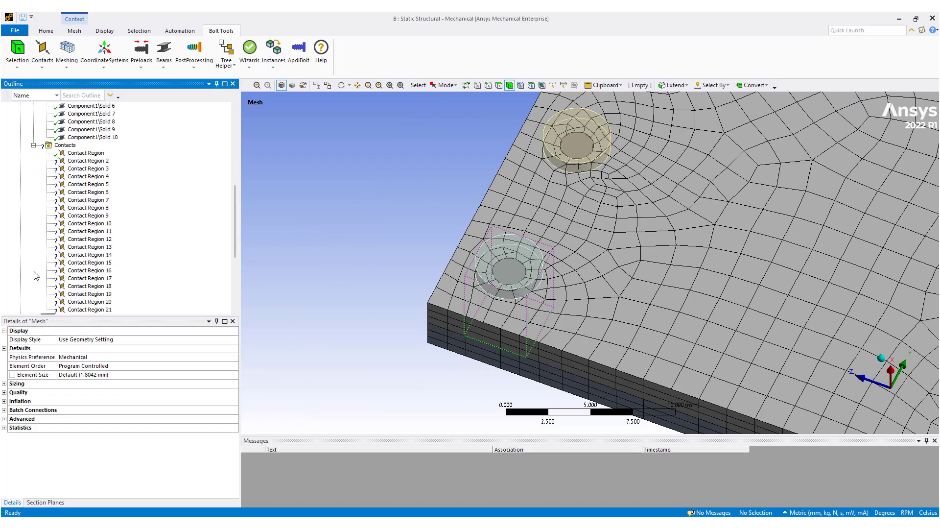
click(65, 145)
right_click(65, 146)
click(118, 215)
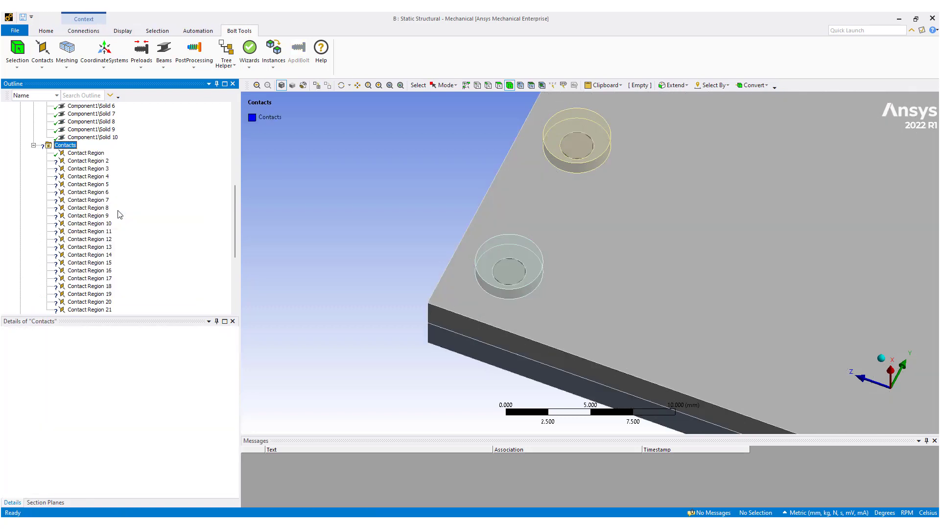
click(33, 145)
scroll(478, 284, down, 5)
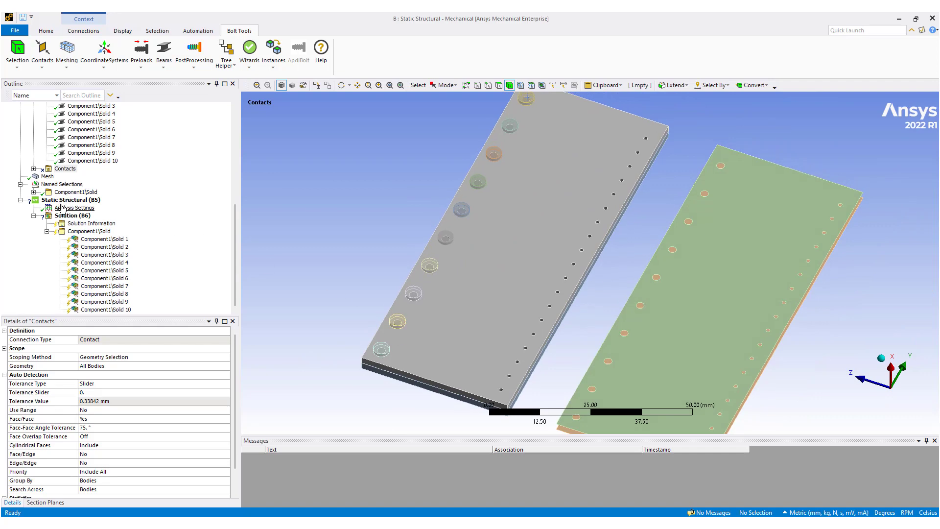
Step: Examine the beam connection Component1\Solid 1 and its attachment regions at the near corner of the solid plates
middle_drag(493, 172, 409, 296)
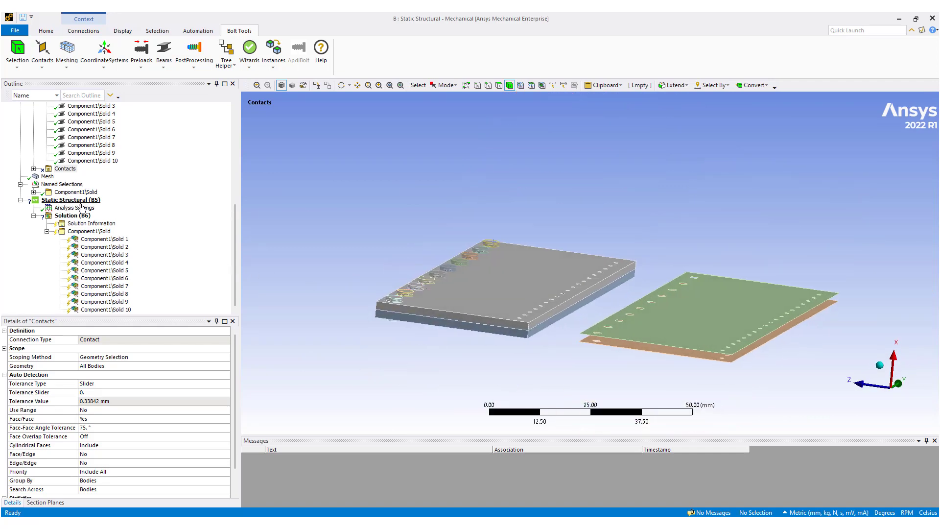
scroll(86, 171, up, 3)
click(88, 161)
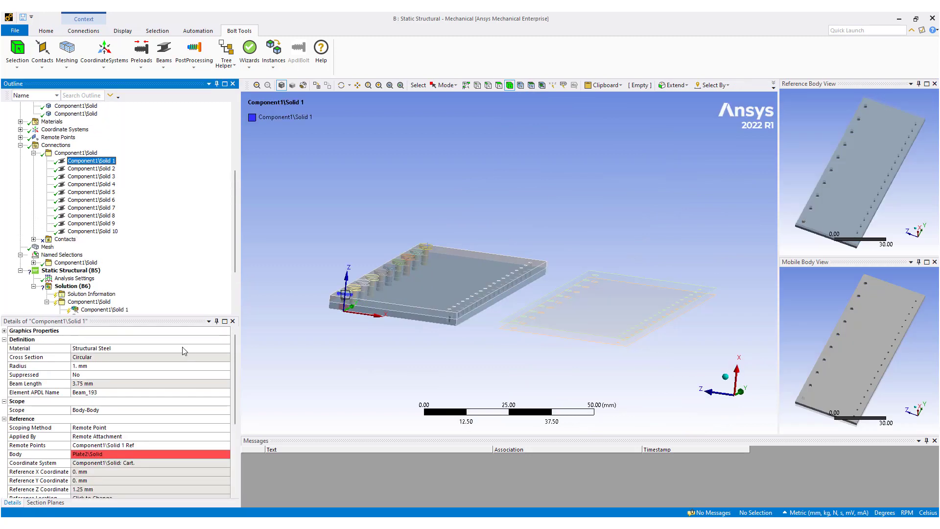
right_drag(314, 277, 383, 315)
middle_drag(493, 295, 467, 217)
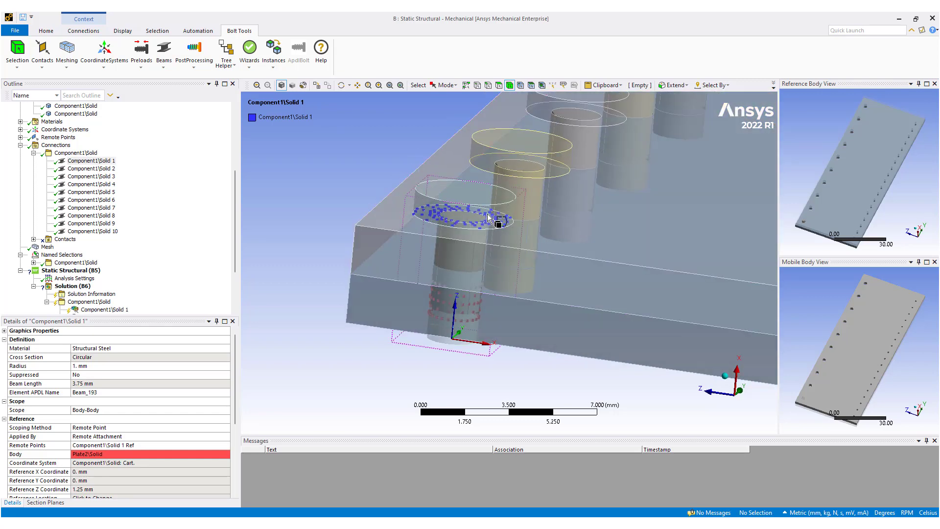
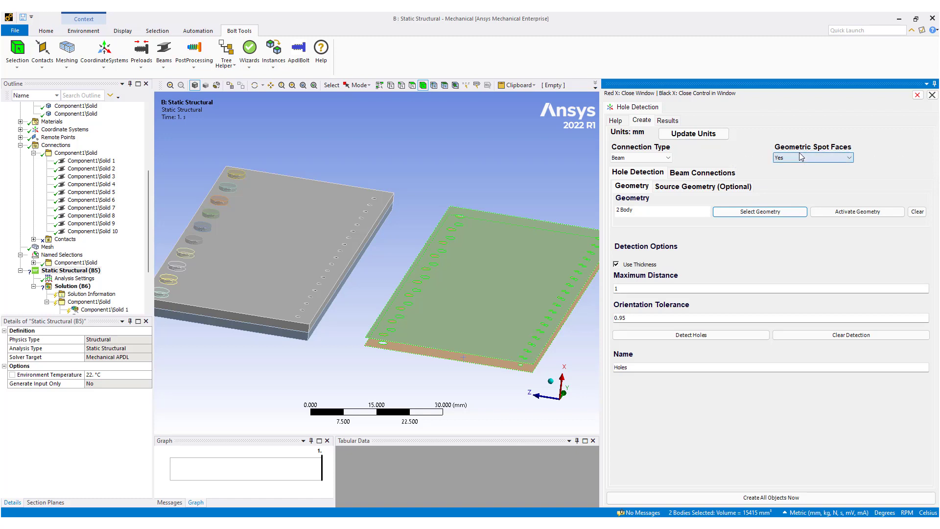
Step: Inspect the corner holes of the two midsurface plates and set Geometric Spot Faces to No in Hole Detection
mouse_move(808, 149)
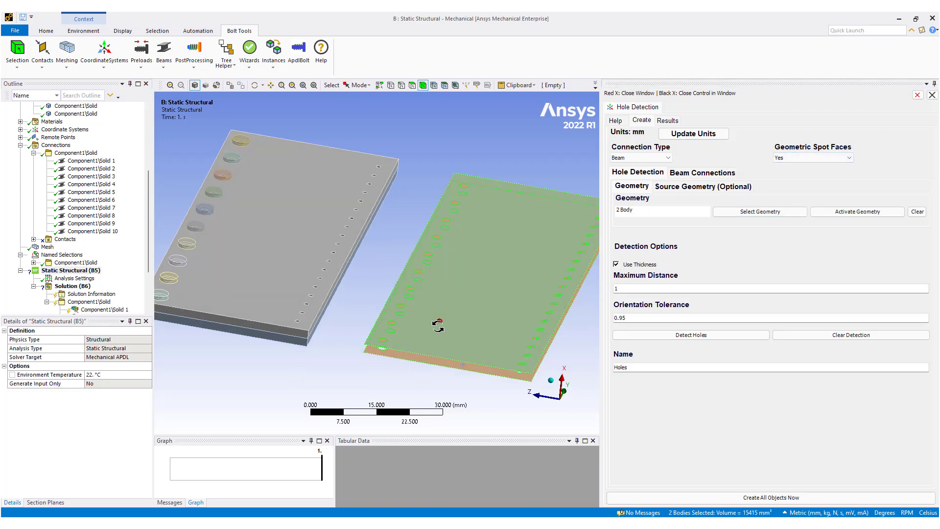
drag(359, 317, 445, 370)
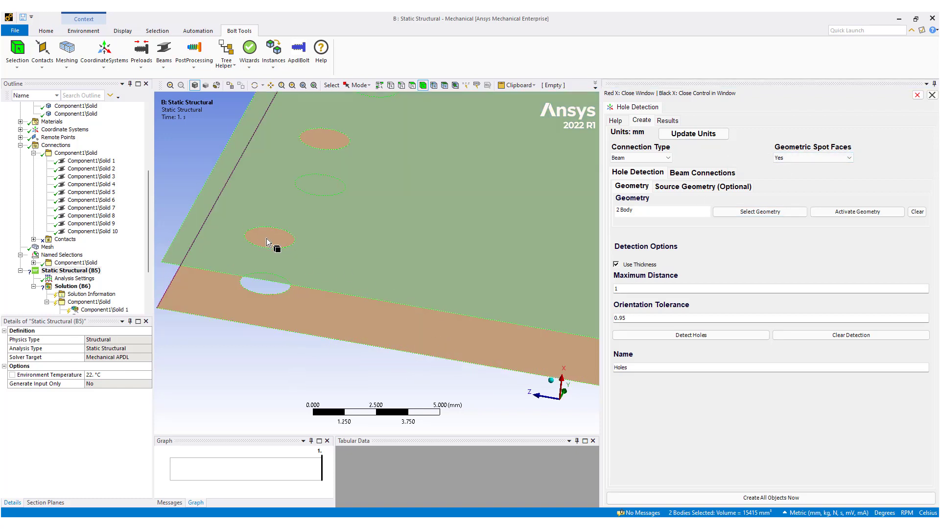
middle_drag(267, 237, 264, 277)
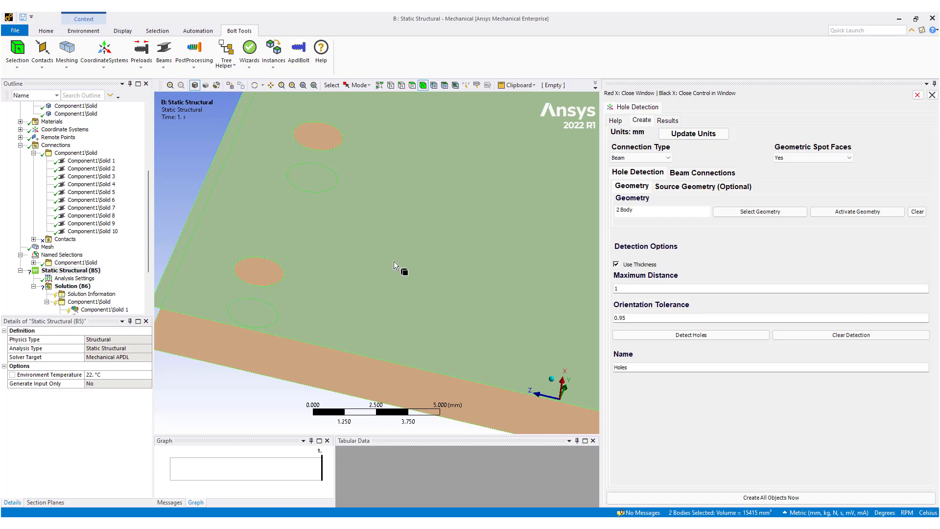
click(799, 158)
click(783, 167)
click(810, 158)
click(798, 175)
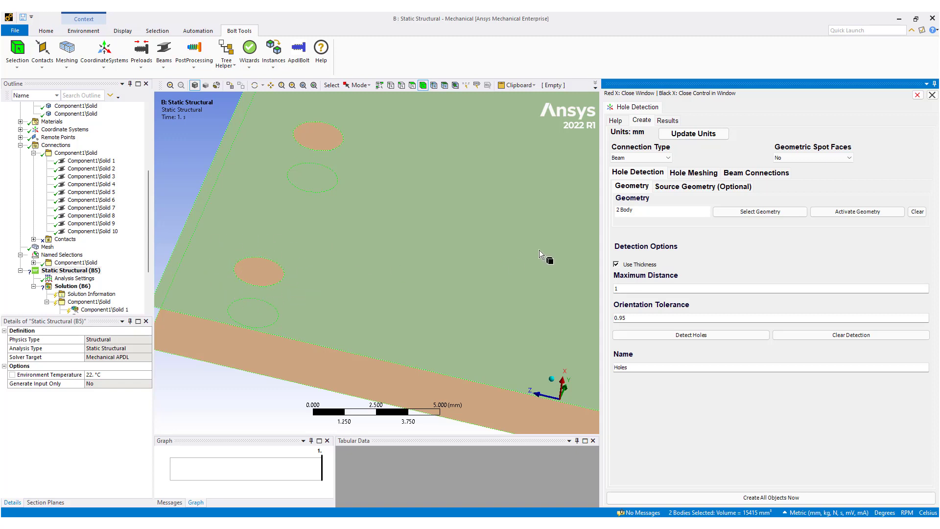
Step: Set the hole detection's Maximum Distance to 2 mm and detect the connected holes in the two midsurface plates
click(630, 289)
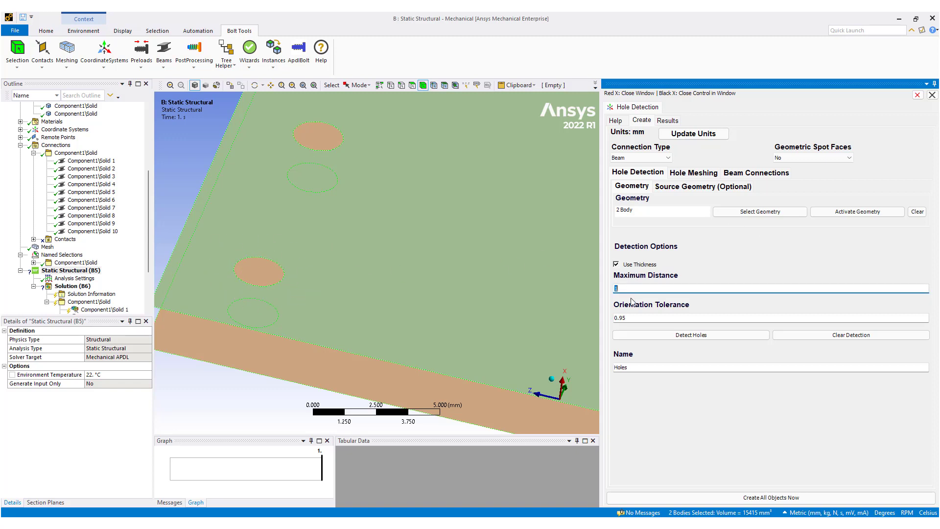
click(716, 334)
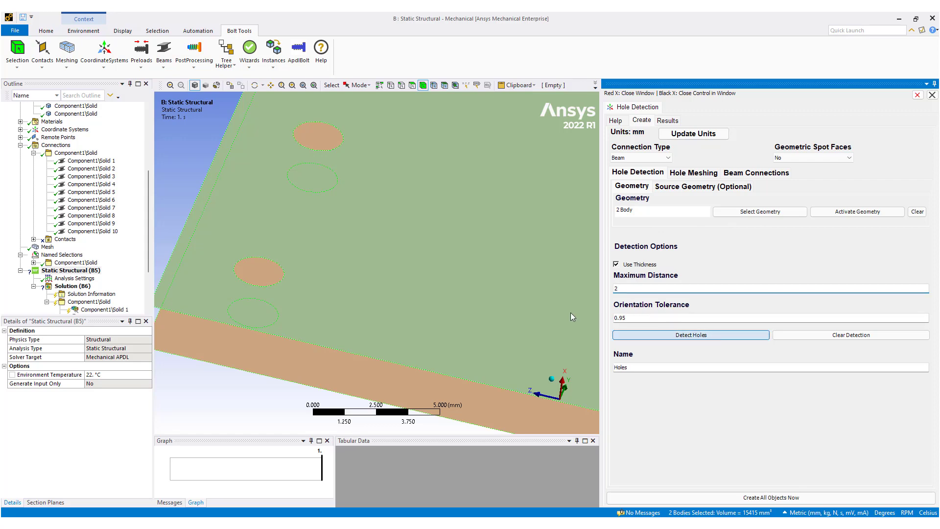
scroll(316, 253, down, 5)
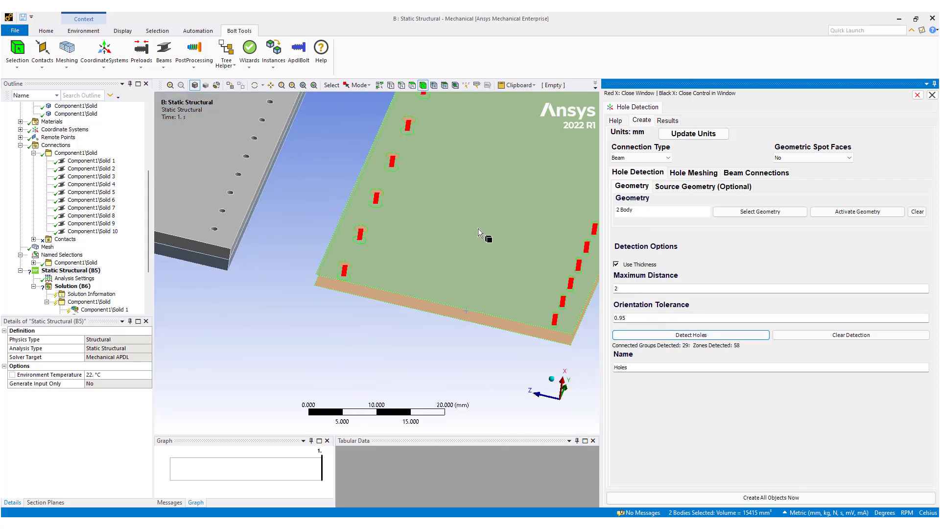
ctrl+middle_drag(407, 277, 459, 168)
Step: Review the hole meshing and beam connection options, and create all objects for the detected holes
click(693, 172)
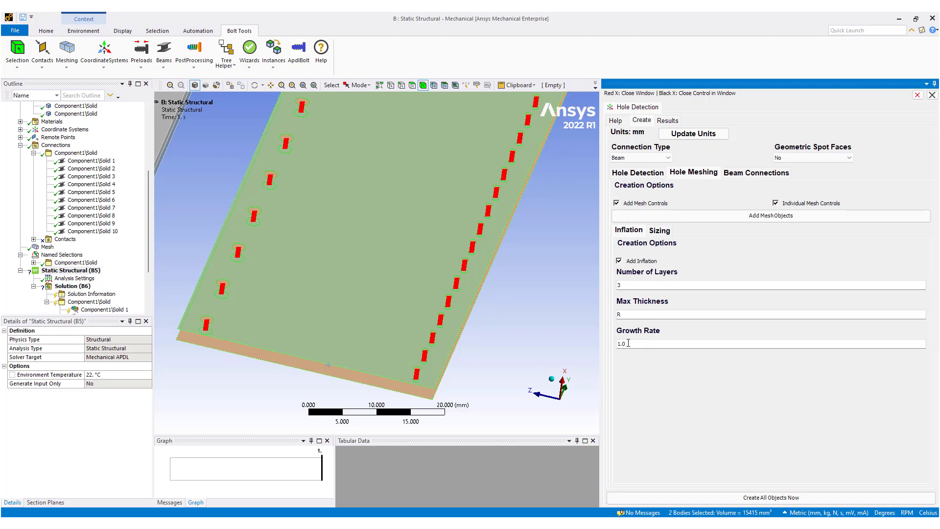
click(766, 175)
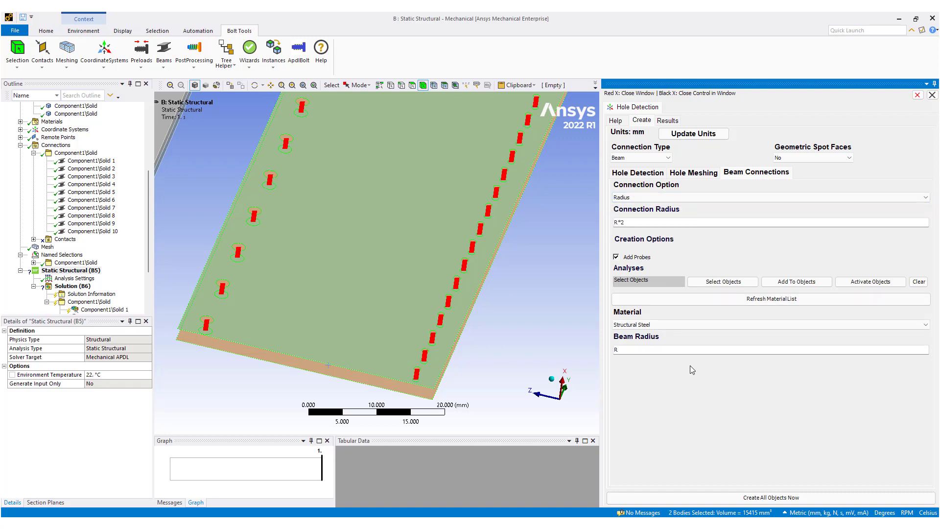
click(754, 497)
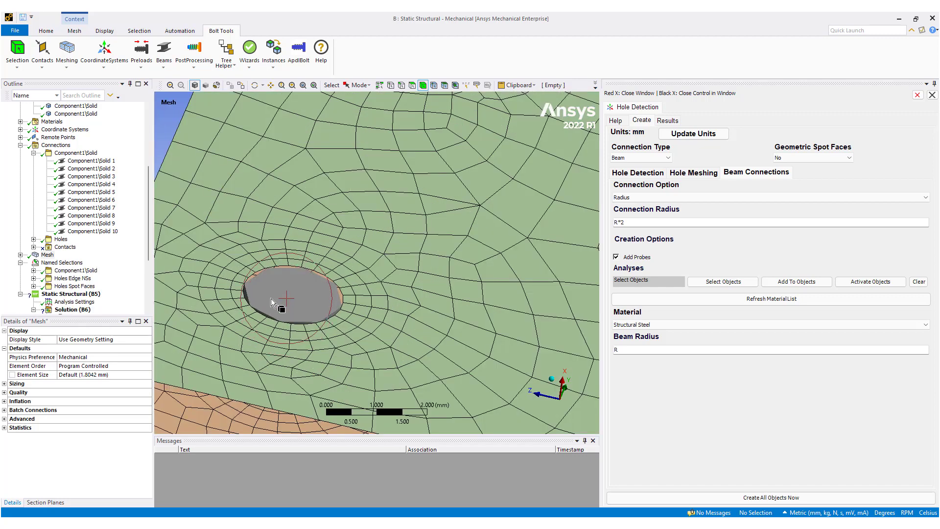
Step: Inspect the mesh layers around the holes at the near corner of the midsurface plates
middle_drag(272, 299, 304, 291)
scroll(276, 305, down, 8)
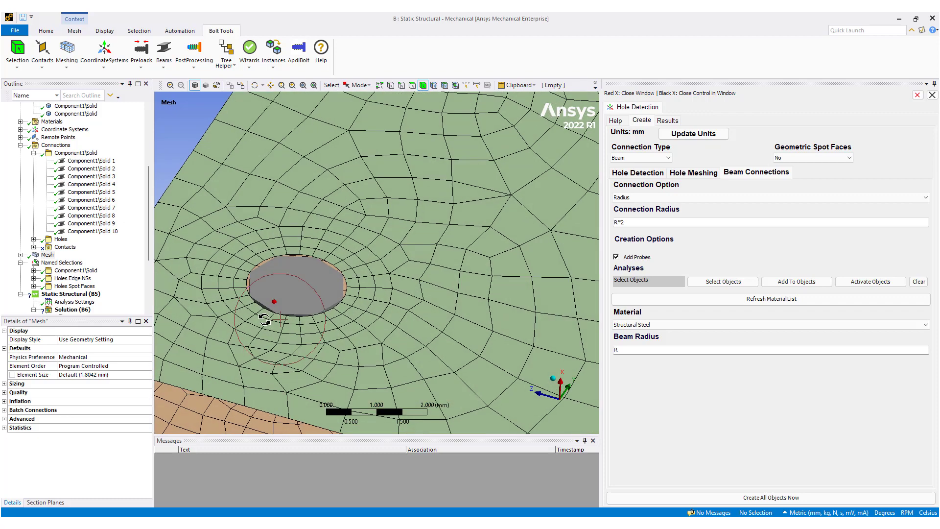
middle_drag(440, 317, 415, 321)
scroll(260, 260, up, 5)
scroll(386, 334, up, 4)
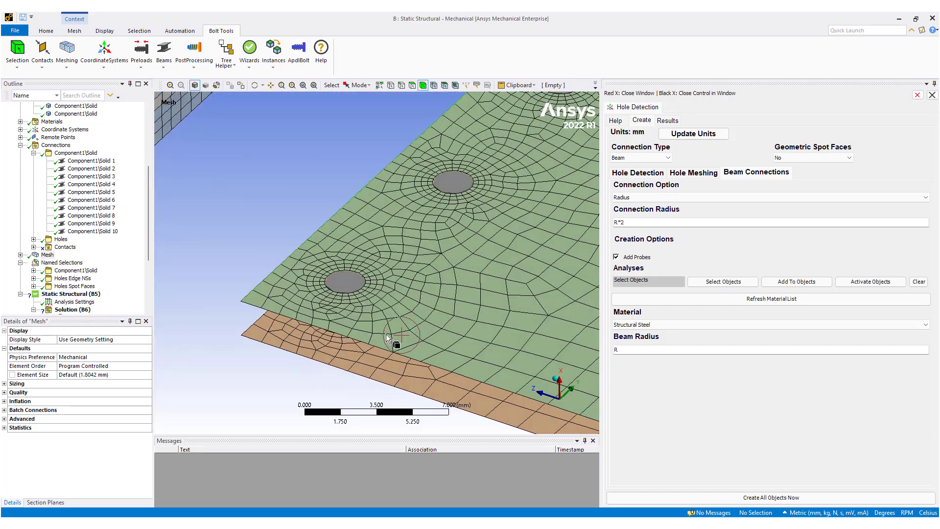
Step: Examine the beam connection Hole Group: 2 - 1 to 2 in the Holes group and close Hole Detection
click(34, 239)
click(93, 114)
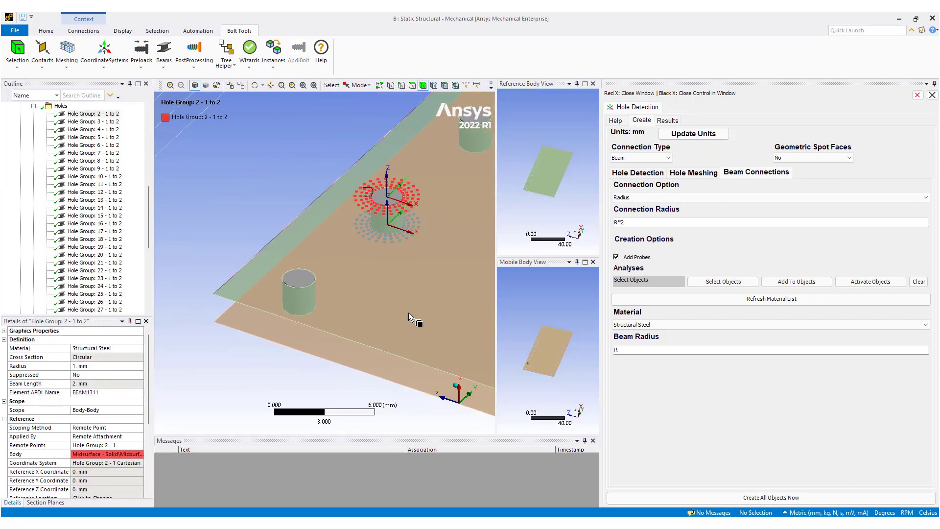
scroll(408, 316, up, 6)
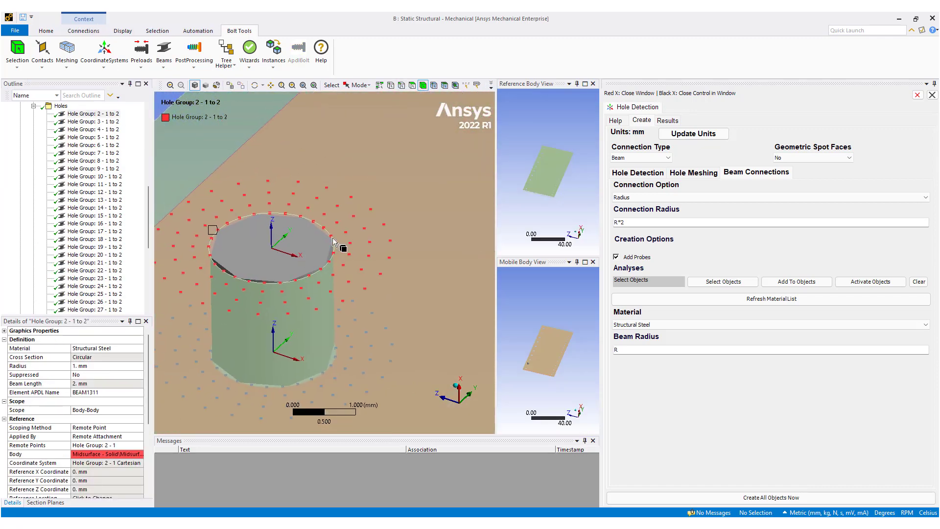
middle_drag(333, 241, 248, 193)
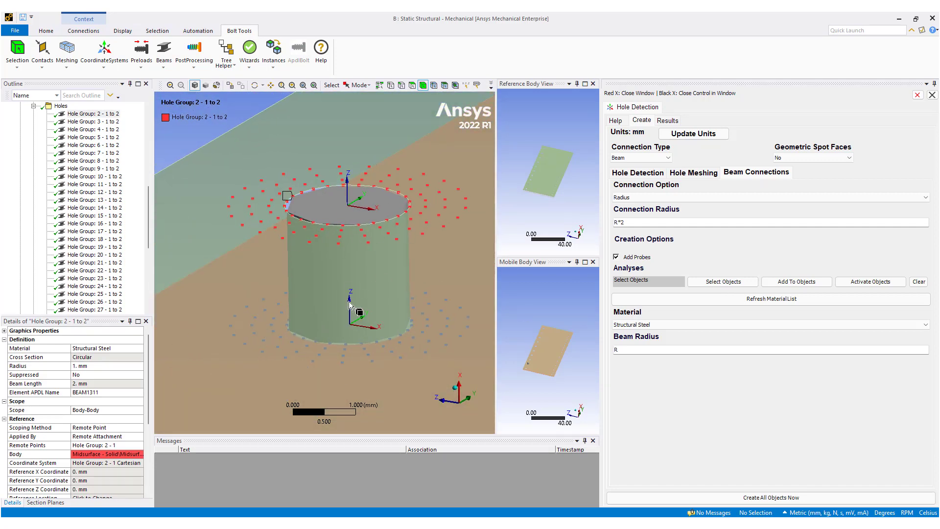
scroll(349, 301, down, 8)
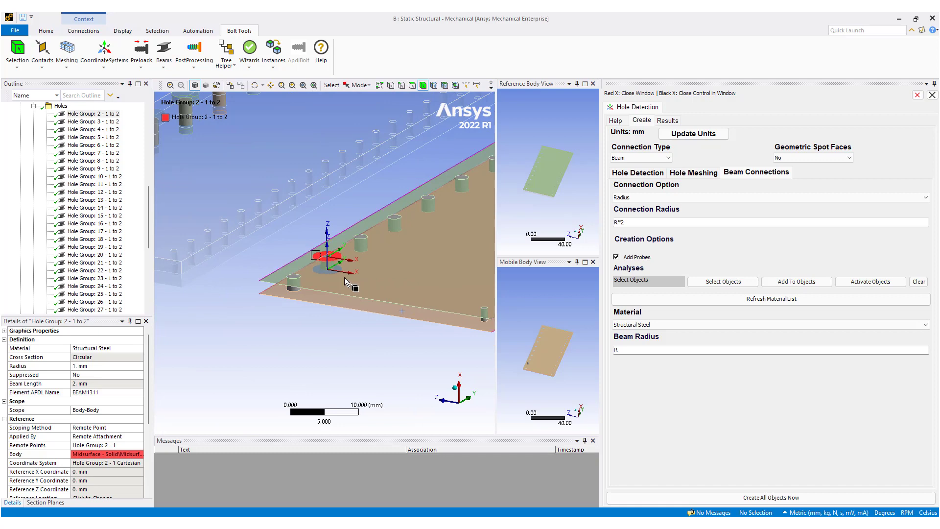
scroll(350, 313, down, 5)
scroll(349, 342, down, 1)
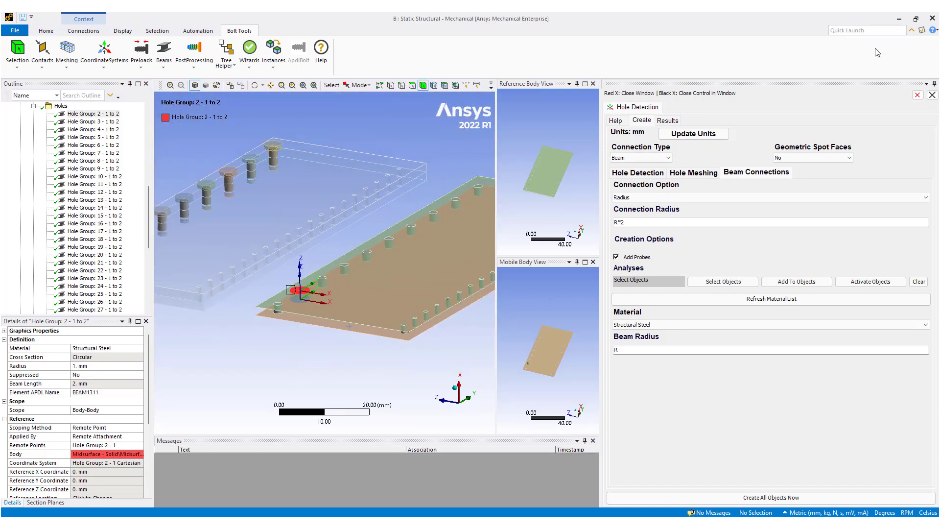
click(916, 95)
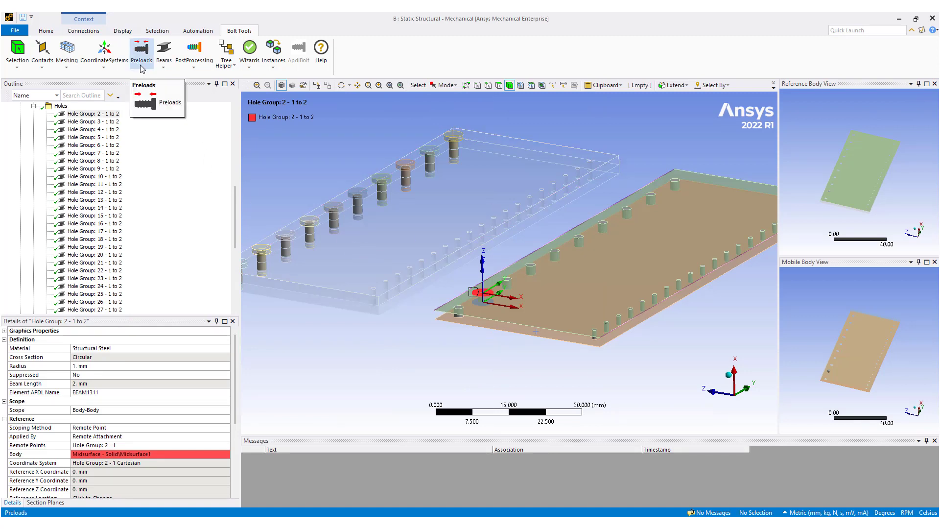
Step: Check the beam connections of hole groups 2 to 12 together and hole group 30 separately
scroll(126, 150, down, 5)
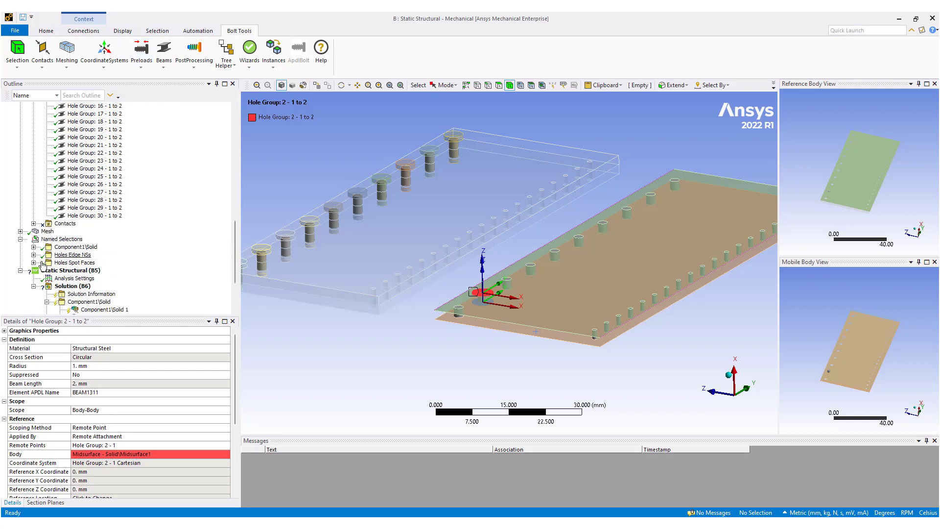
scroll(59, 225, up, 8)
click(72, 185)
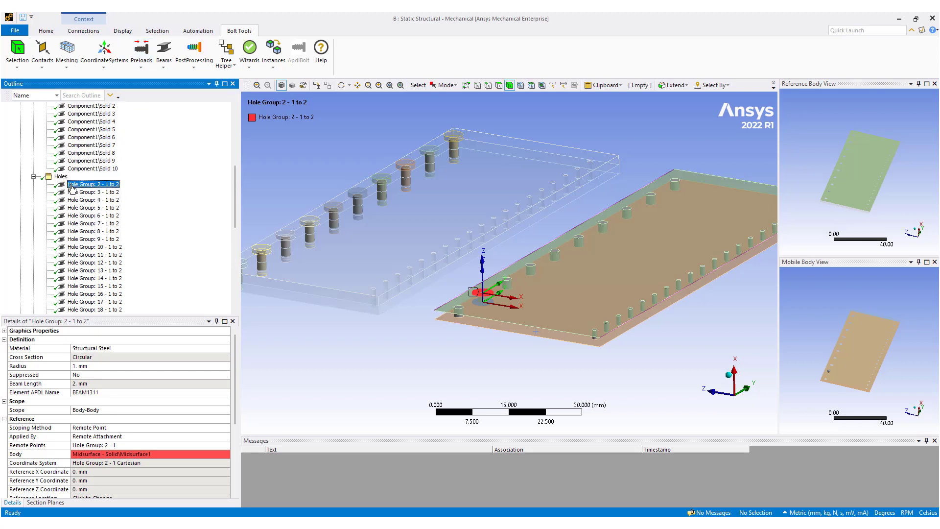
drag(72, 187, 101, 264)
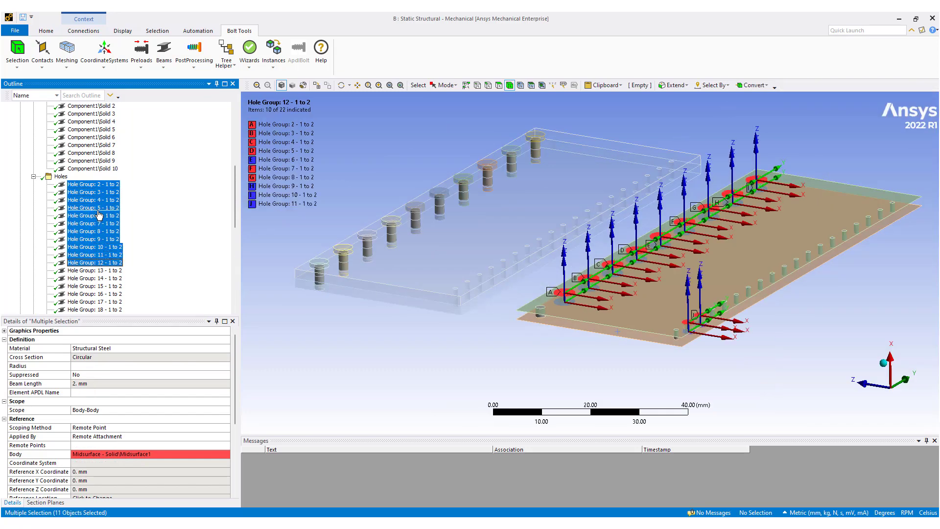
scroll(101, 217, down, 6)
scroll(100, 217, down, 1)
click(100, 239)
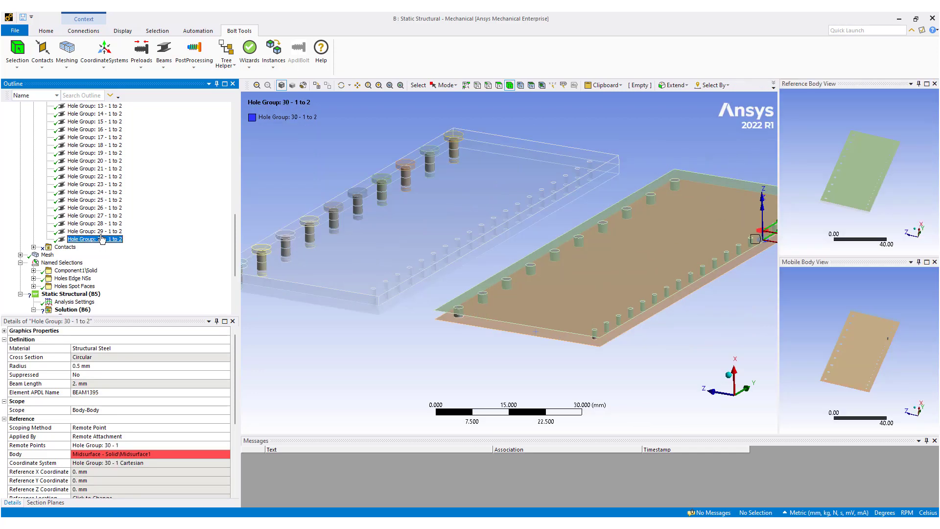
Step: Check the beam connections of hole groups 2 to 17 together and hole group 18 separately
scroll(100, 232, up, 3)
scroll(101, 232, up, 3)
click(90, 161)
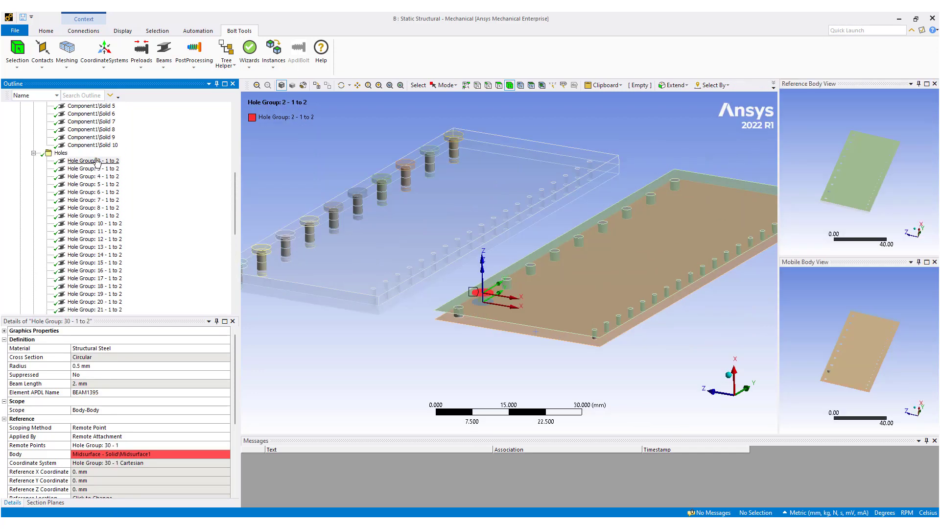
shift+click(90, 185)
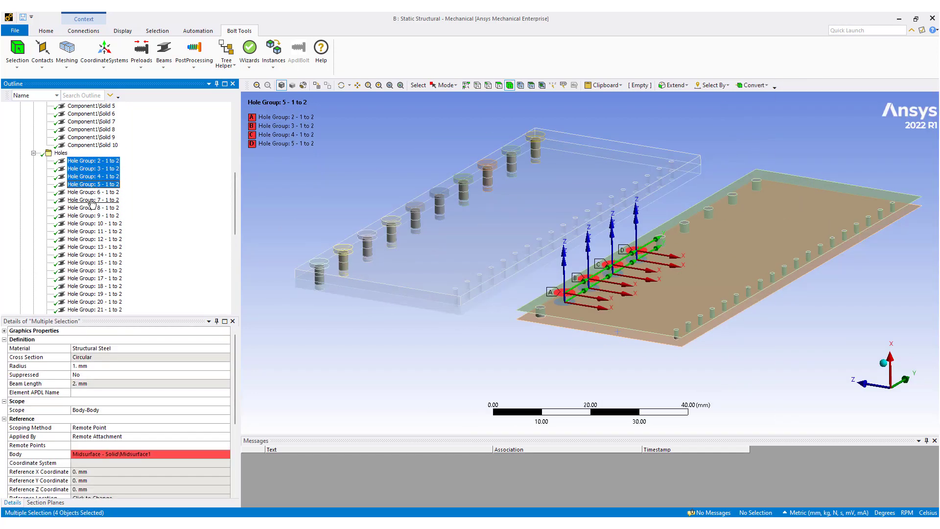
shift+click(97, 278)
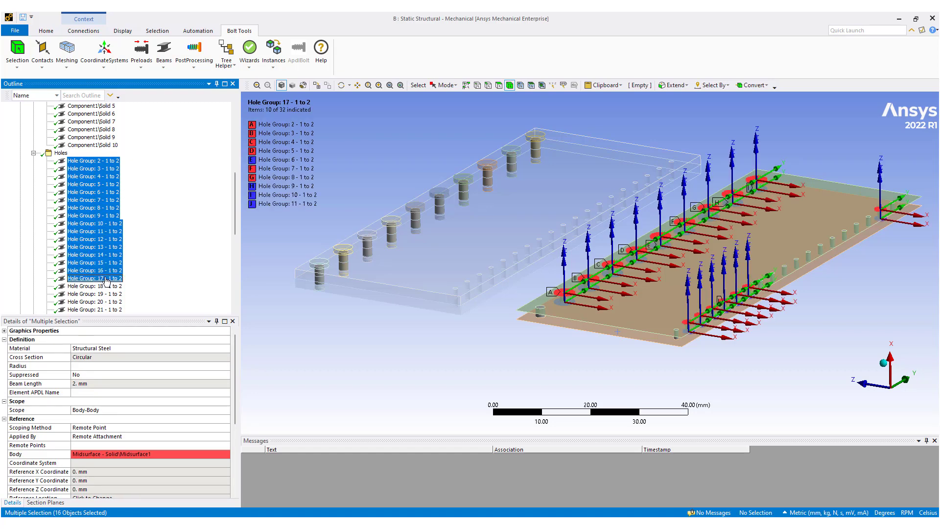
scroll(105, 280, down, 2)
scroll(106, 280, down, 2)
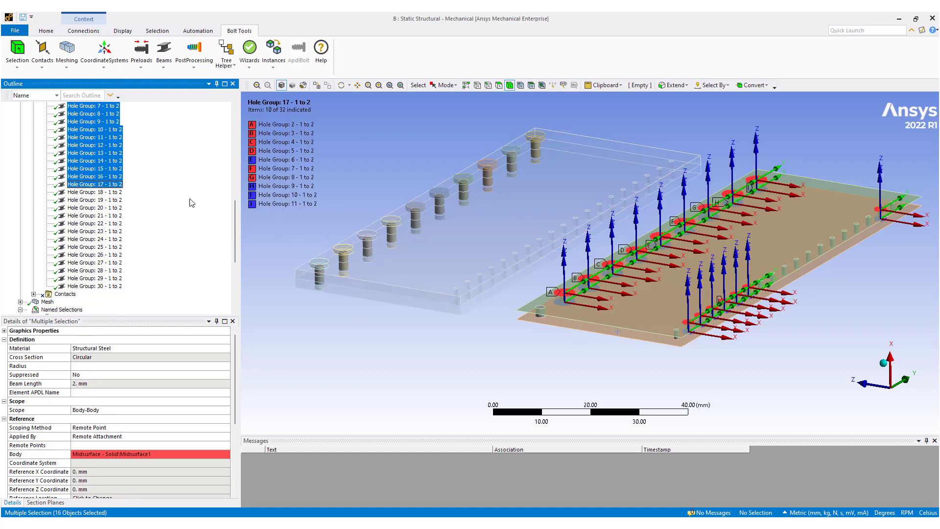
click(96, 193)
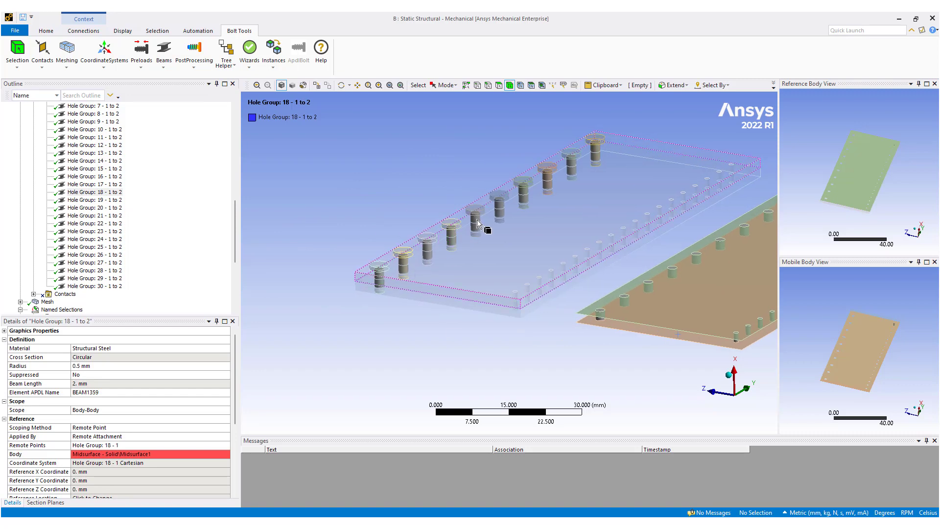
Step: Check the ten Component1\Solid beam connections together on the solid plates and inspect the small holes at the near corner
scroll(169, 192, up, 8)
click(92, 169)
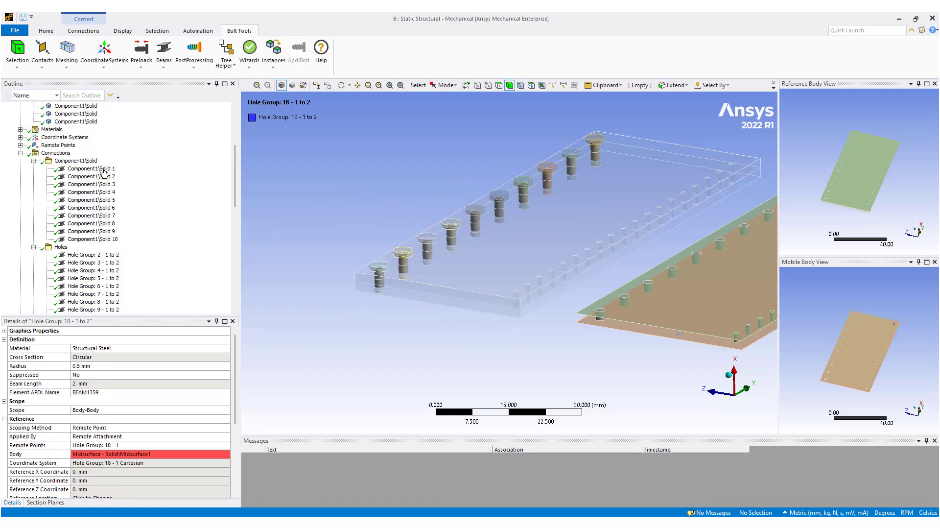
shift+click(103, 239)
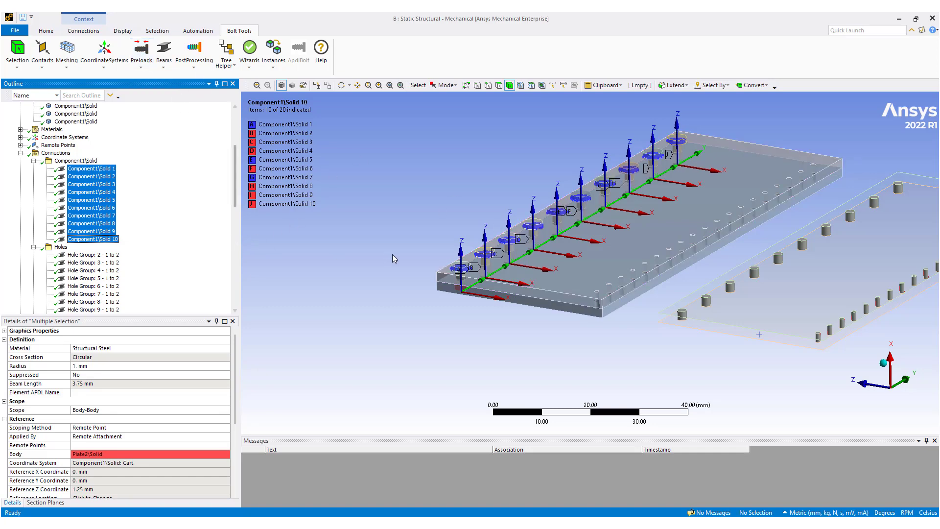
click(397, 288)
scroll(528, 277, up, 5)
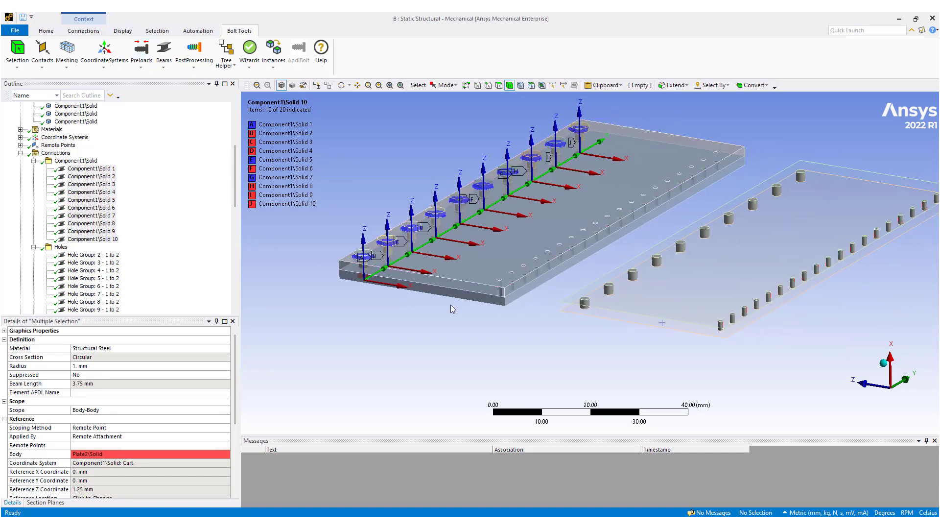
middle_drag(492, 225, 500, 228)
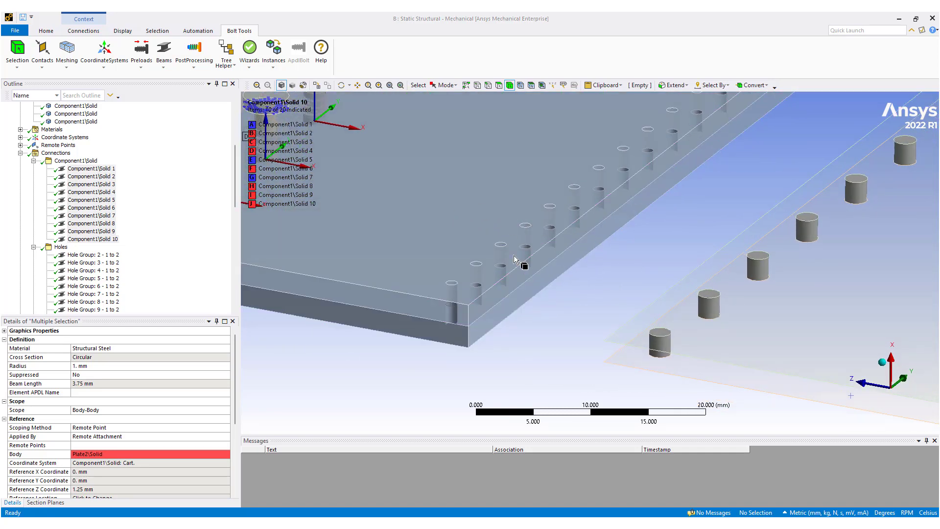
Step: Review the Setup Wizard's options for coordinate systems, mesh, named selections, beams, pretension and contacts, and close the wizard
click(249, 65)
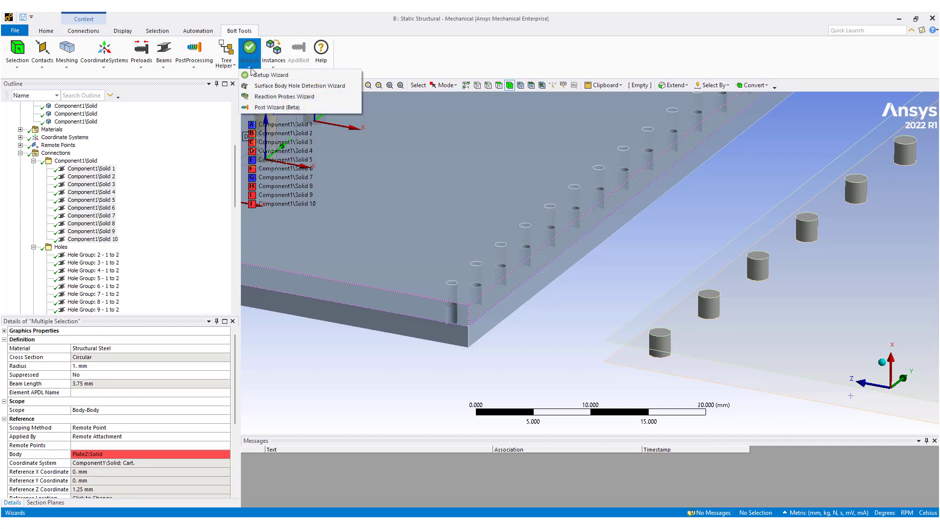
click(271, 75)
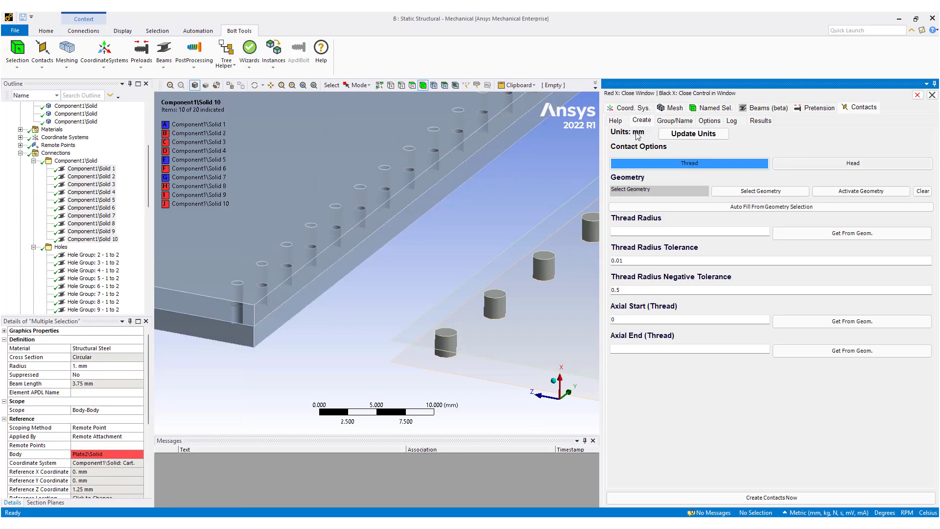
click(629, 110)
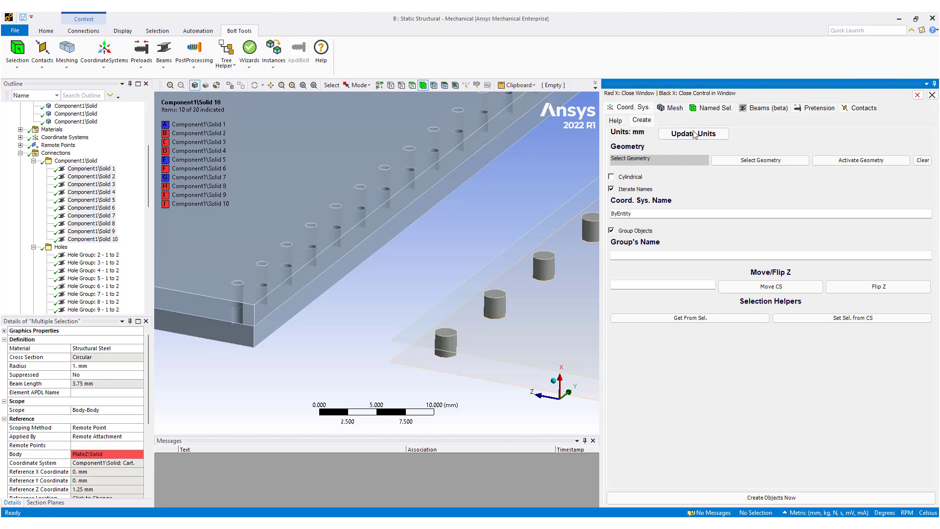
click(671, 108)
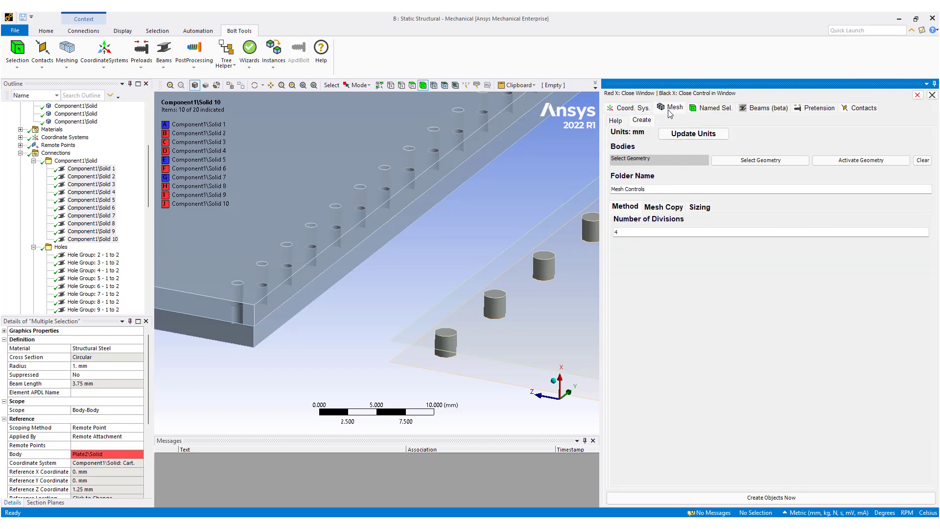
click(715, 109)
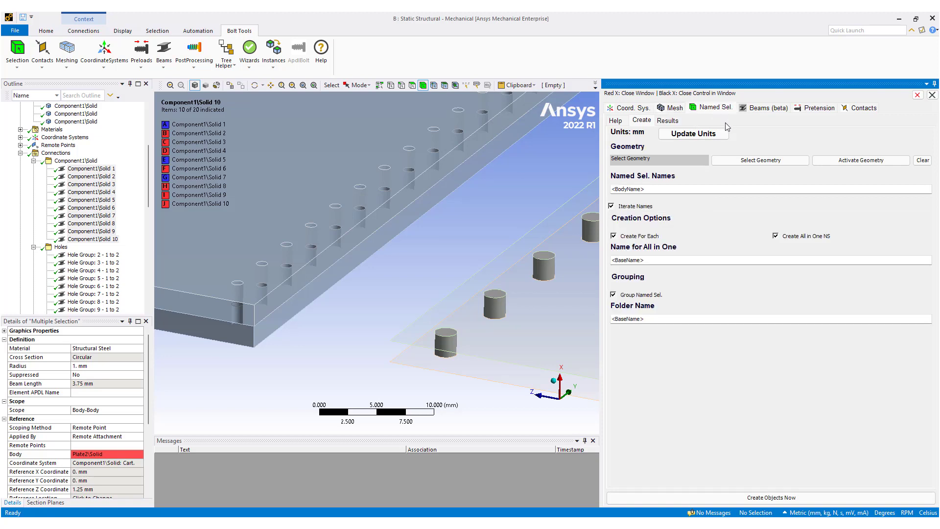
click(758, 110)
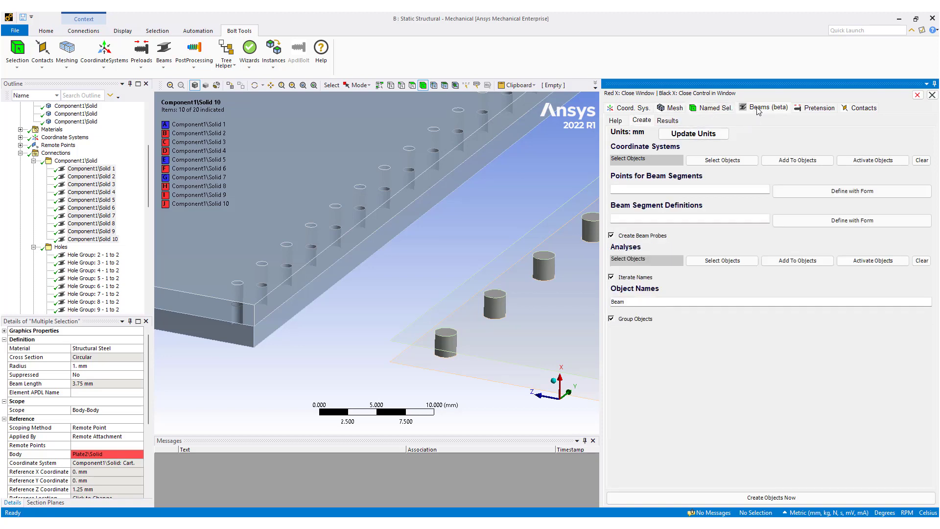
click(816, 108)
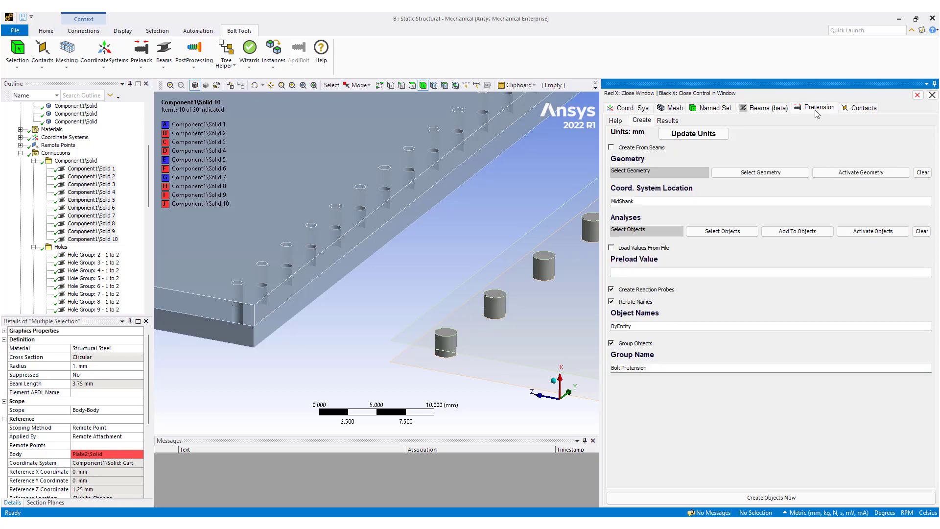
click(869, 109)
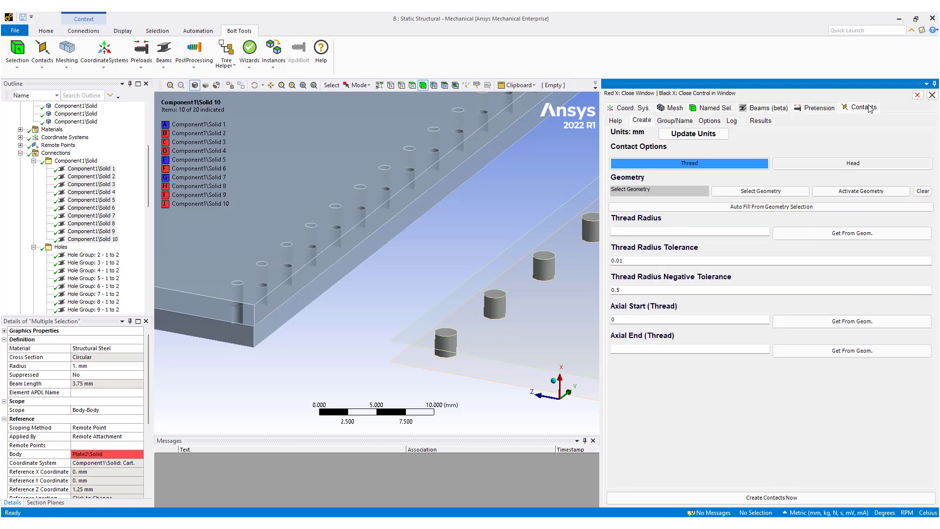
click(917, 95)
click(18, 66)
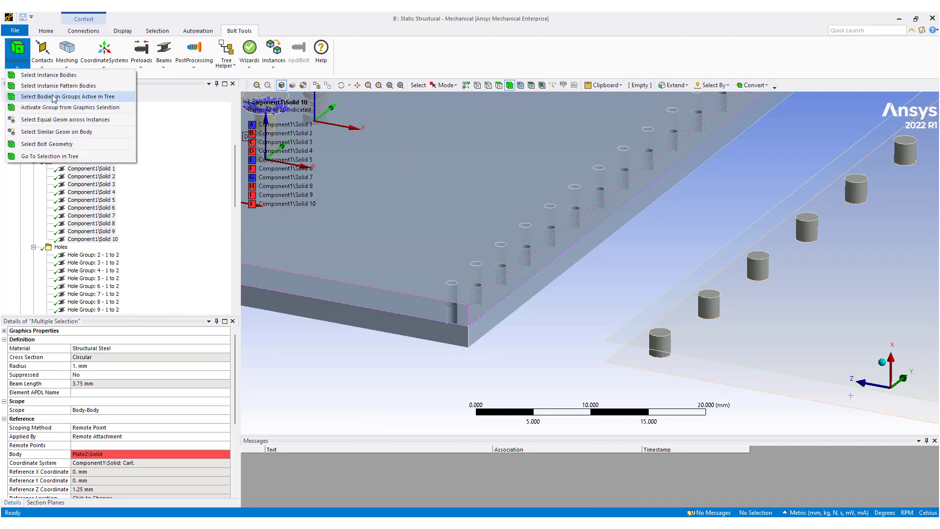
click(53, 144)
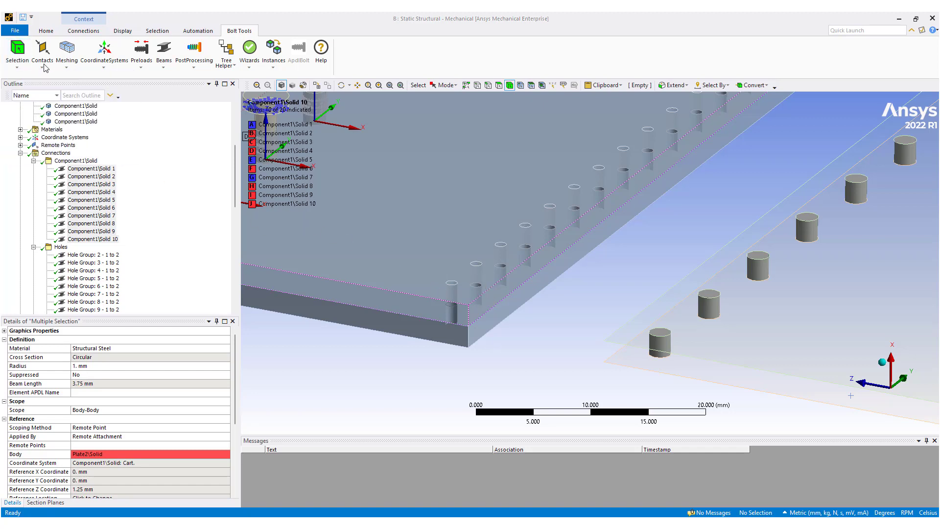
click(19, 65)
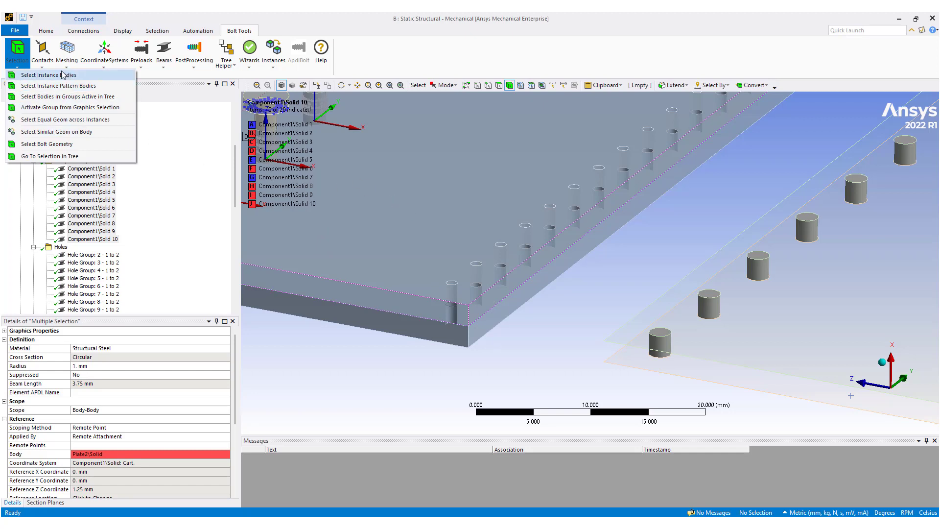
click(43, 66)
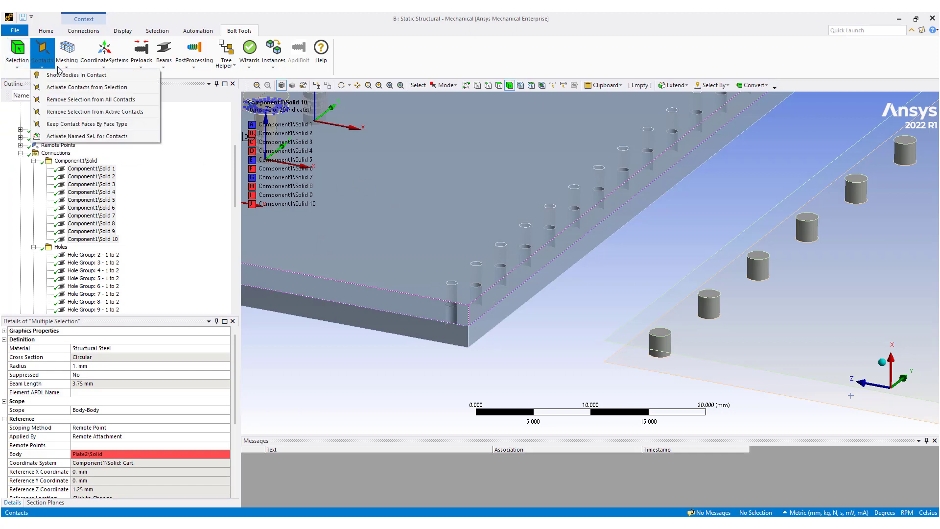
click(74, 69)
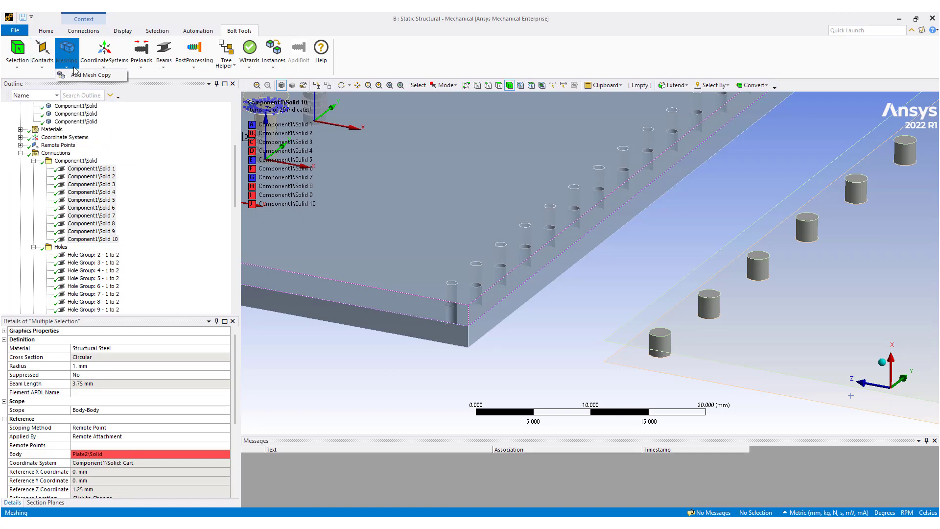
click(117, 70)
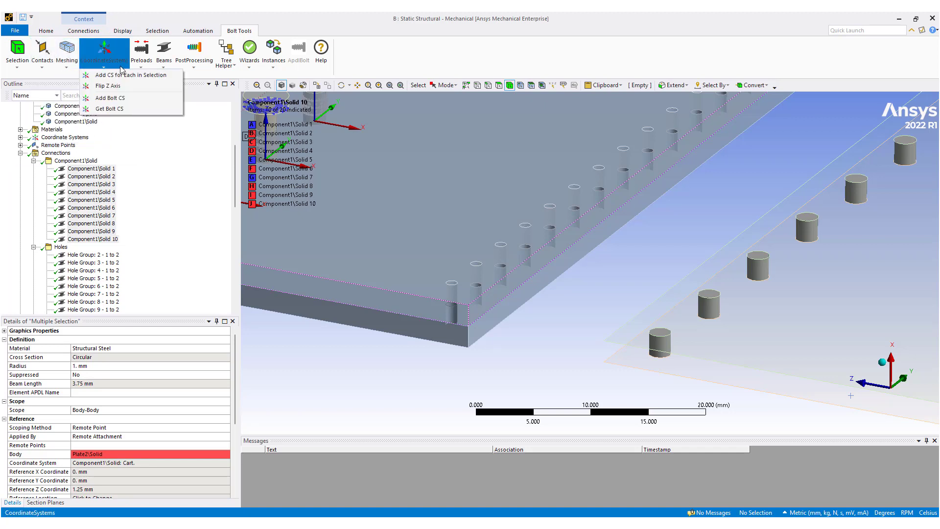
click(144, 70)
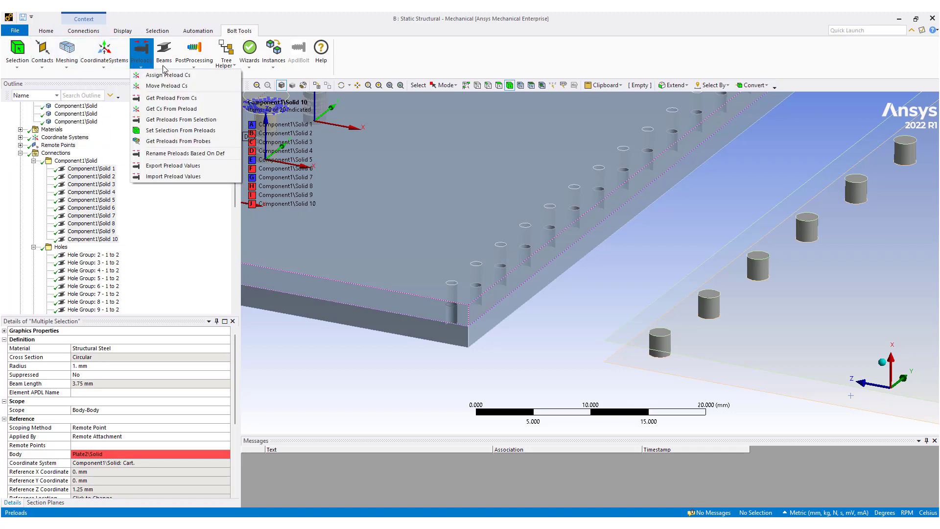
click(164, 68)
click(194, 53)
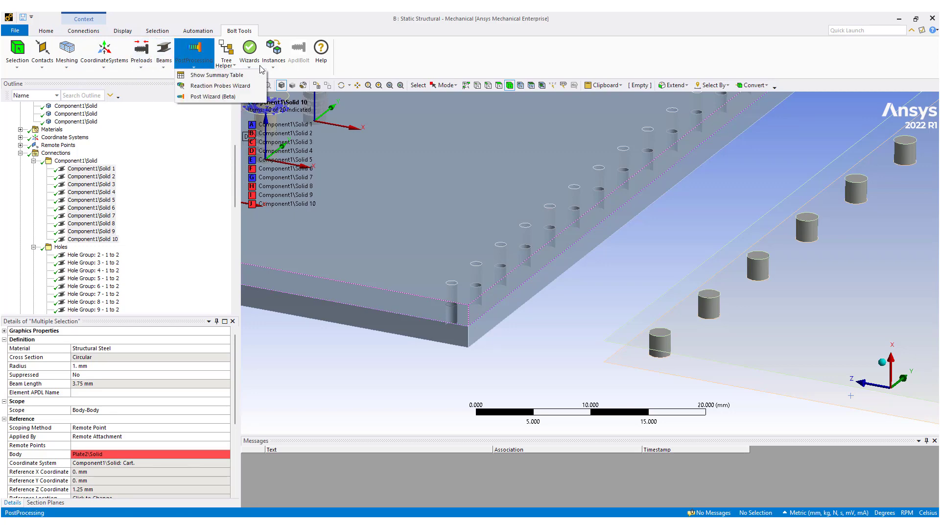
click(369, 252)
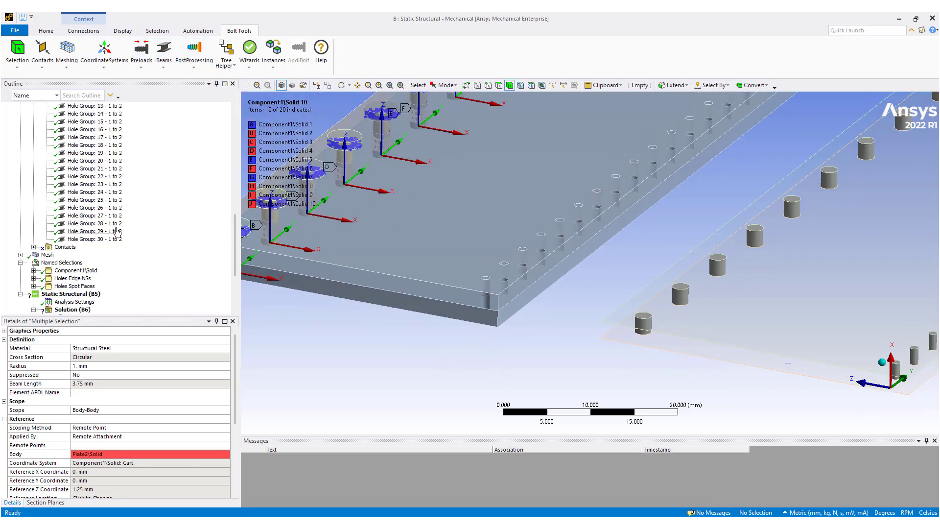
Step: Select the cylindrical face of the last small hole in the solid plates and extend the selection to all entities with the same Z location
scroll(527, 315, up, 5)
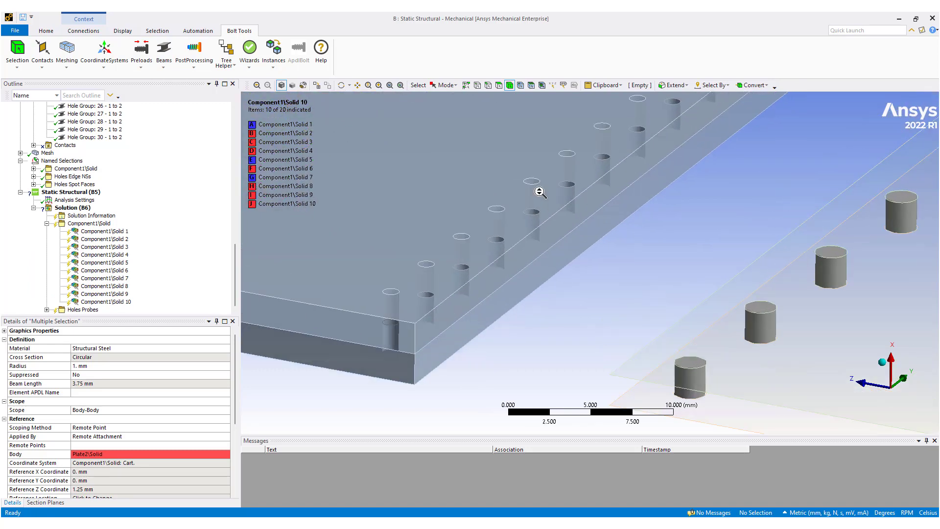
scroll(564, 314, down, 5)
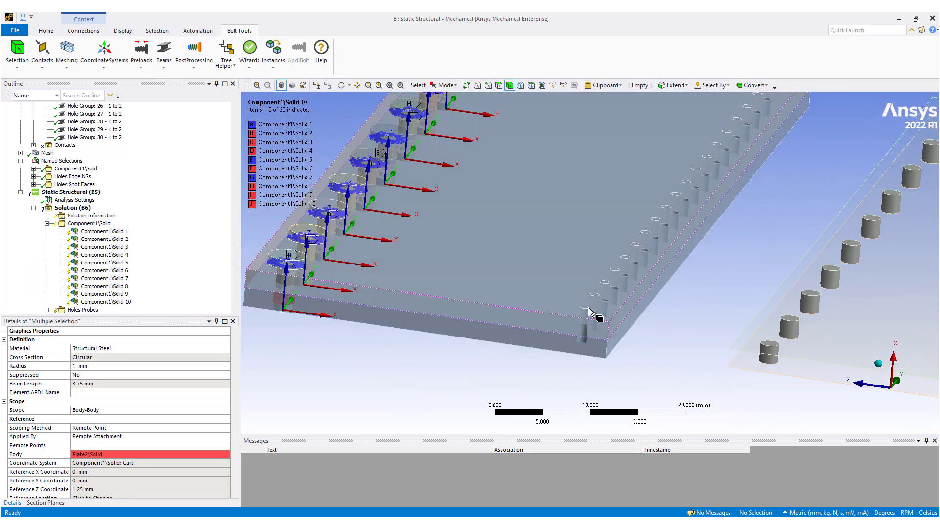
middle_drag(780, 110, 695, 201)
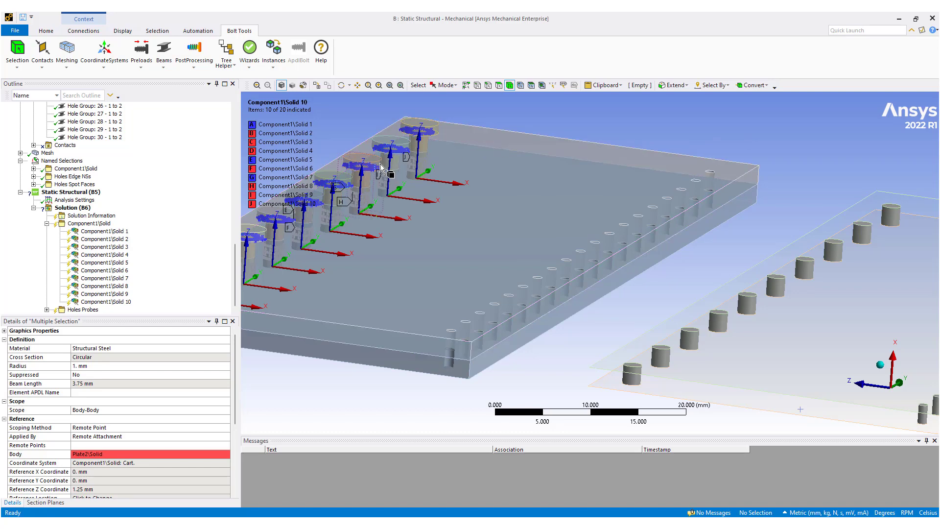
click(498, 86)
scroll(722, 176, up, 3)
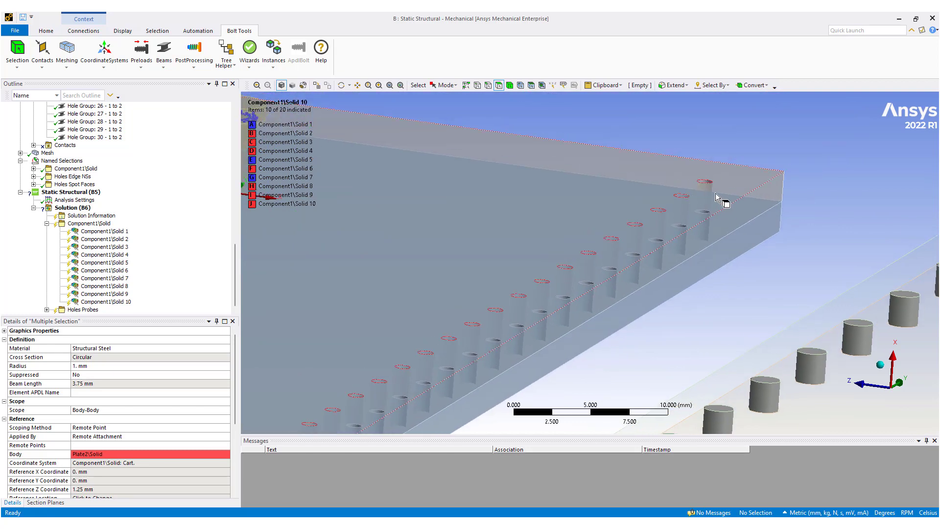
click(708, 184)
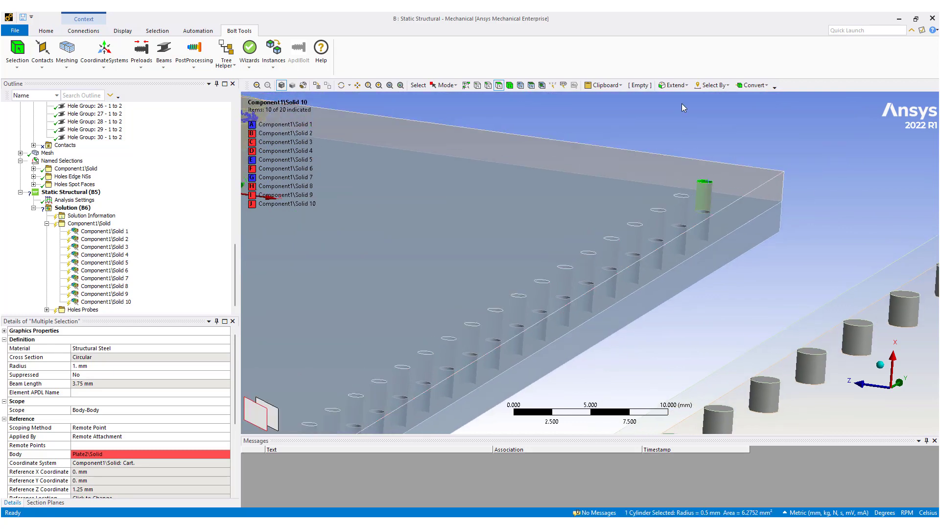
click(684, 85)
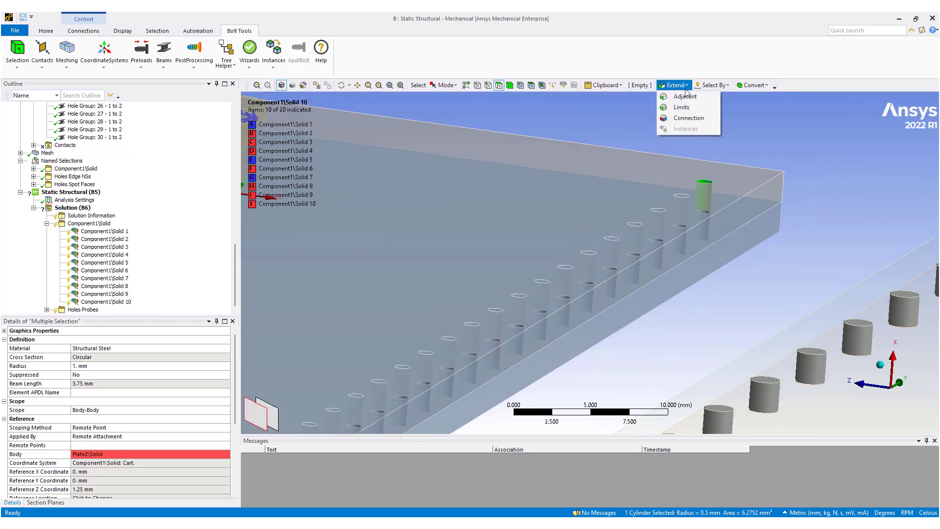
click(712, 85)
mouse_move(736, 123)
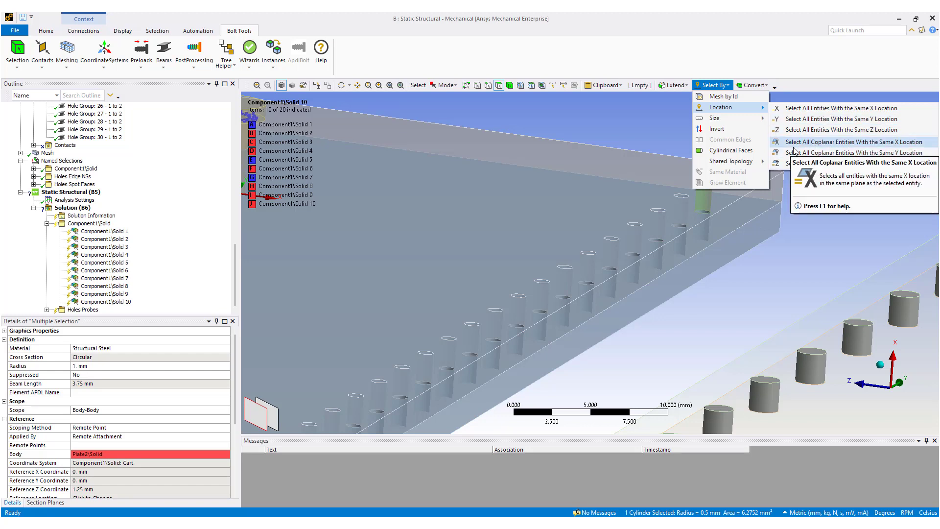
click(803, 118)
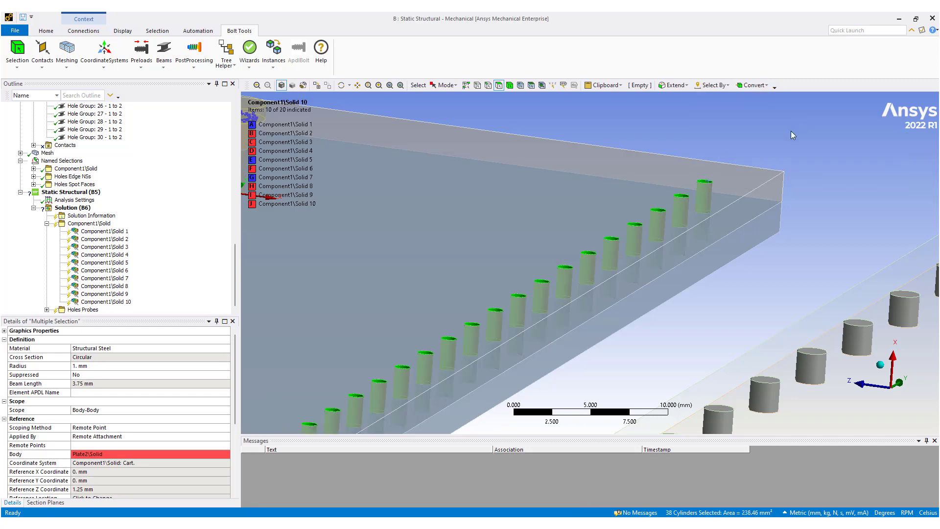
Step: Box-select only the upper plate's small hole faces from a side view of the plates, and clear the selection
middle_drag(739, 189, 601, 263)
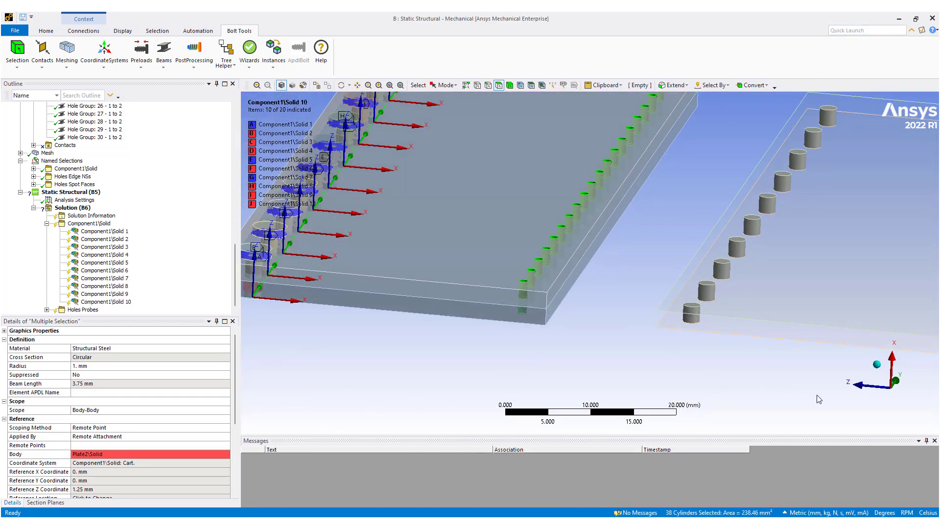
click(878, 397)
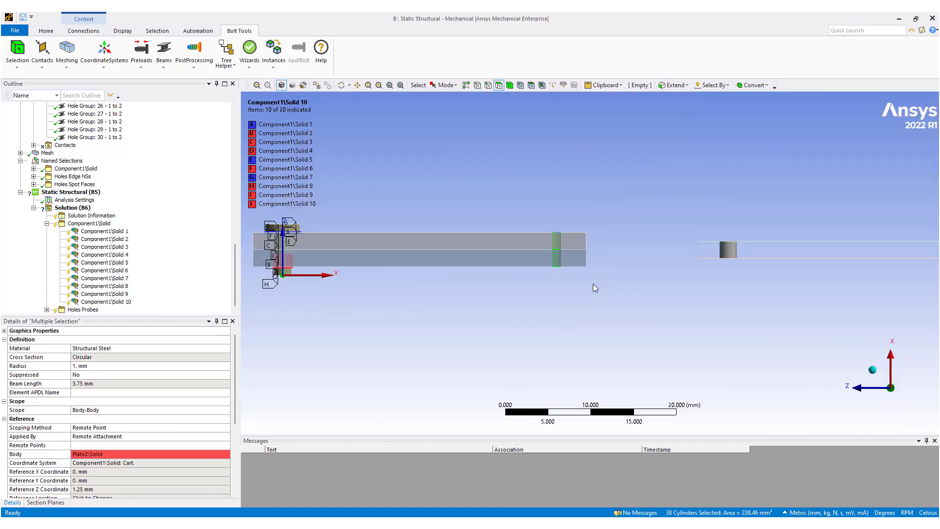
shift+middle_drag(593, 284, 593, 183)
click(456, 86)
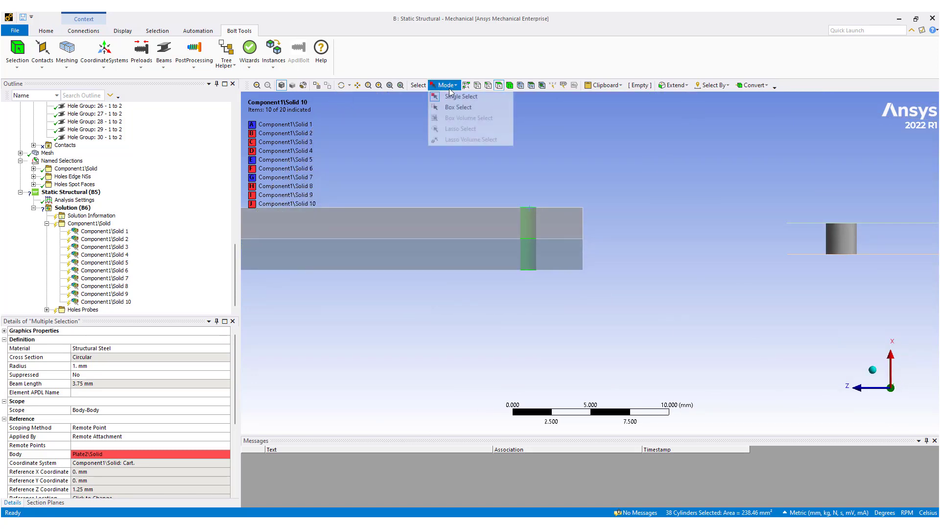
click(451, 107)
drag(504, 198, 557, 251)
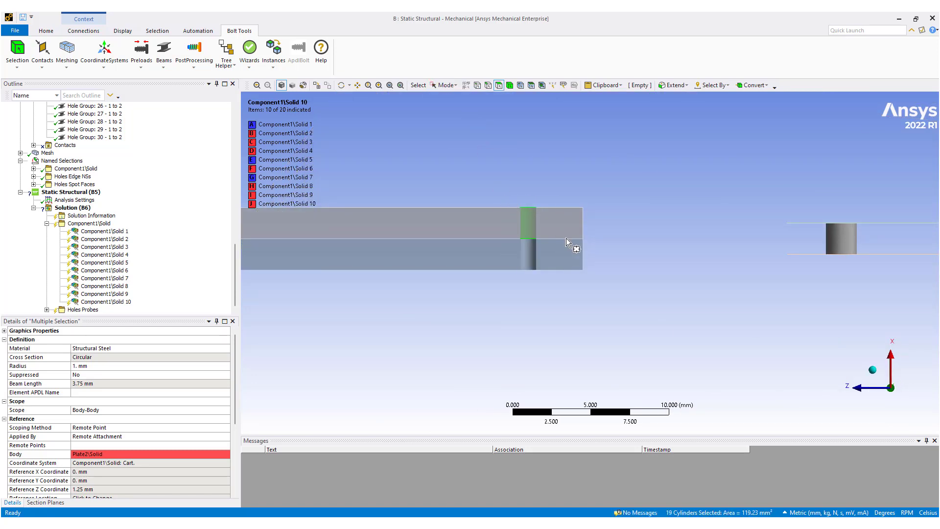
right_click(547, 159)
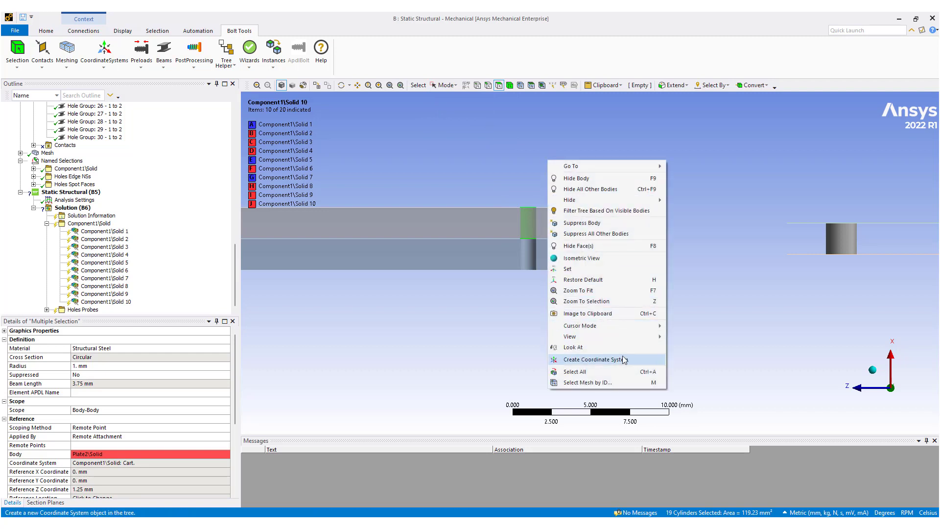
drag(550, 168, 283, 299)
click(464, 290)
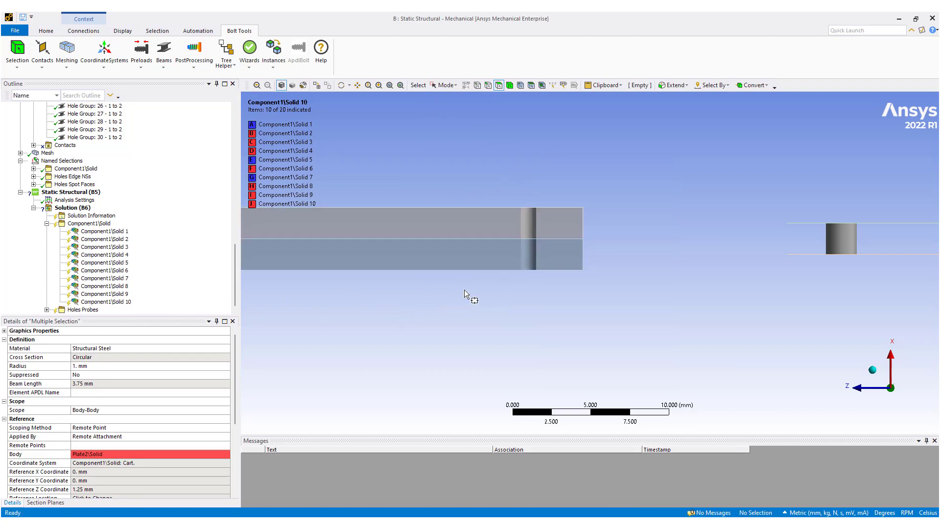
Step: Create a named selection TopHoles from the upper solid plate's small hole faces
scroll(66, 195, up, 2)
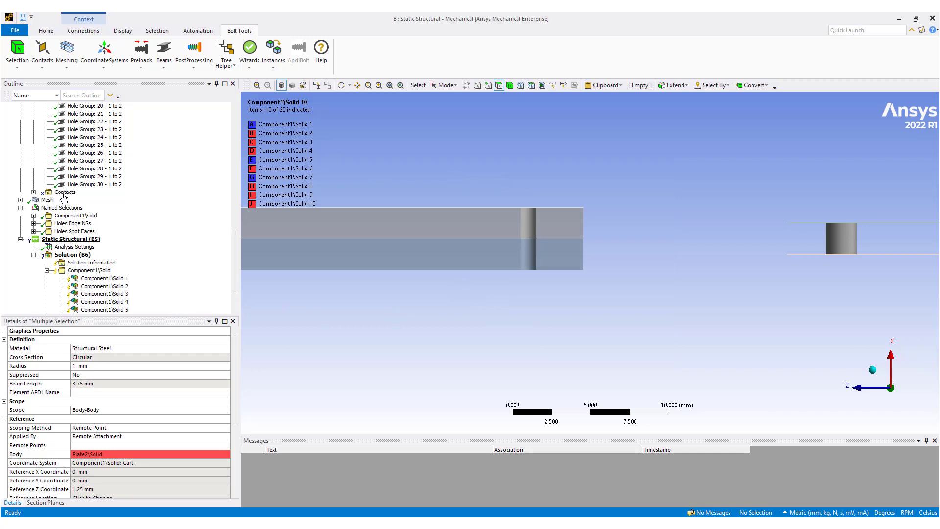
click(52, 208)
drag(467, 164, 565, 242)
right_click(725, 226)
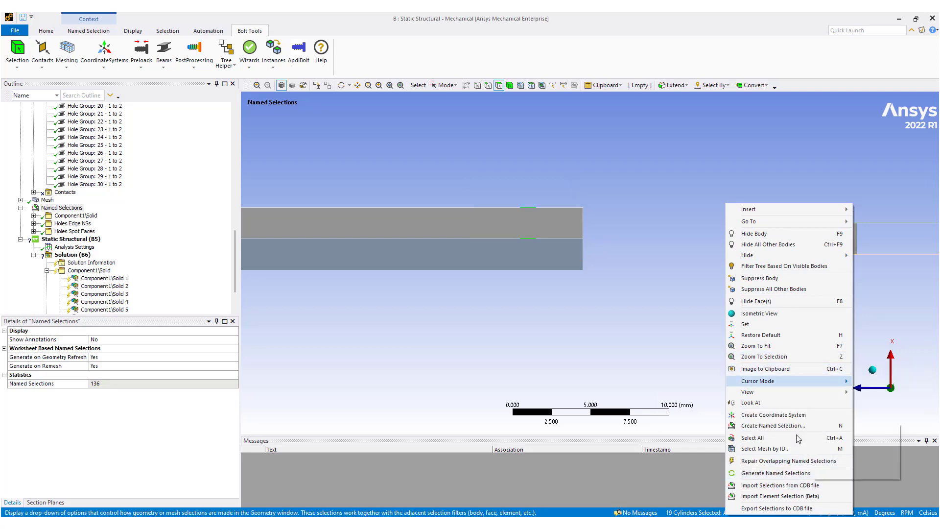
click(789, 427)
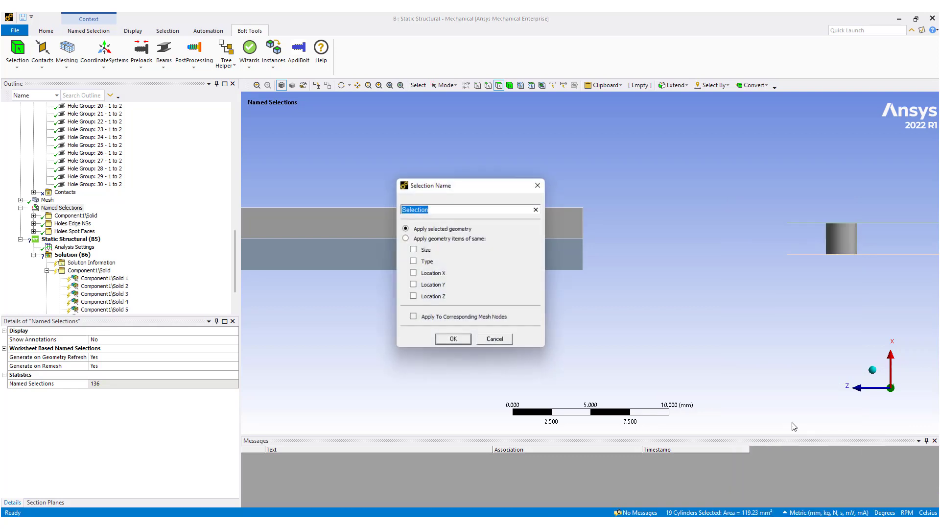
text(Top)
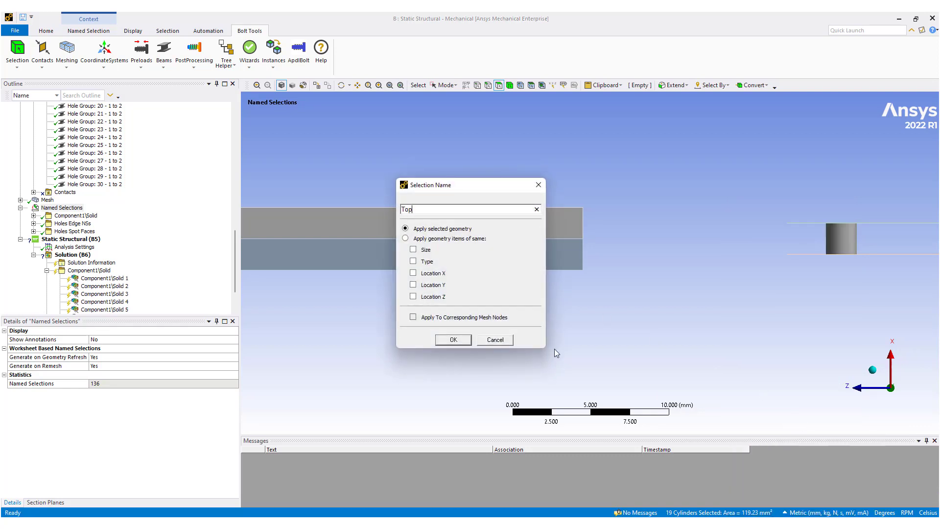
text(Holes)
key(Return)
Step: Create a named selection BotHoles from the lower solid plate's small hole faces
drag(509, 233, 569, 286)
right_click(569, 286)
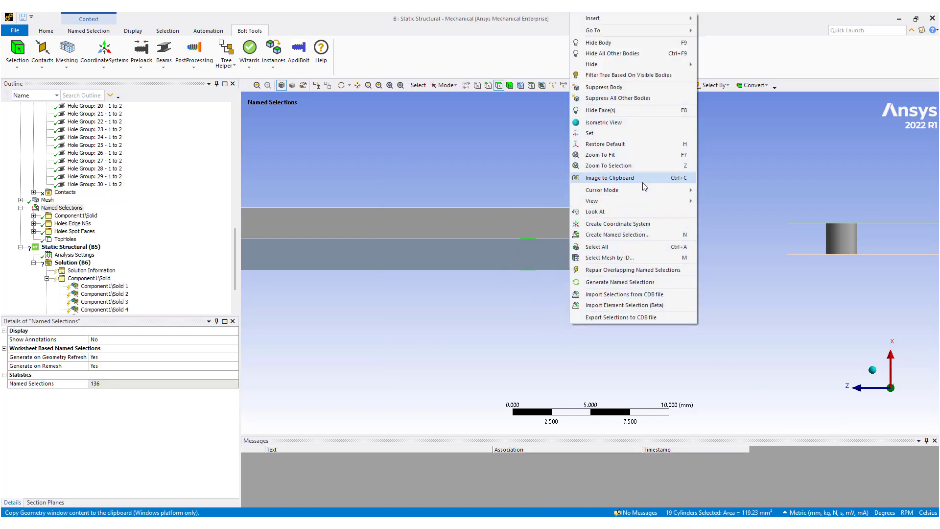
click(631, 234)
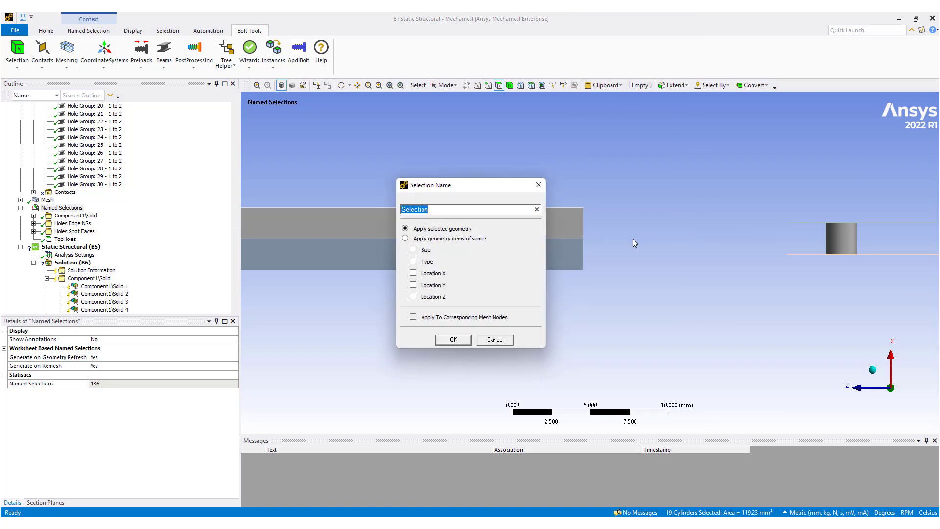
text(BotHoles)
key(Return)
Step: Add a body-to-body beam connection with a radius of 1 mm
middle_drag(454, 253, 530, 243)
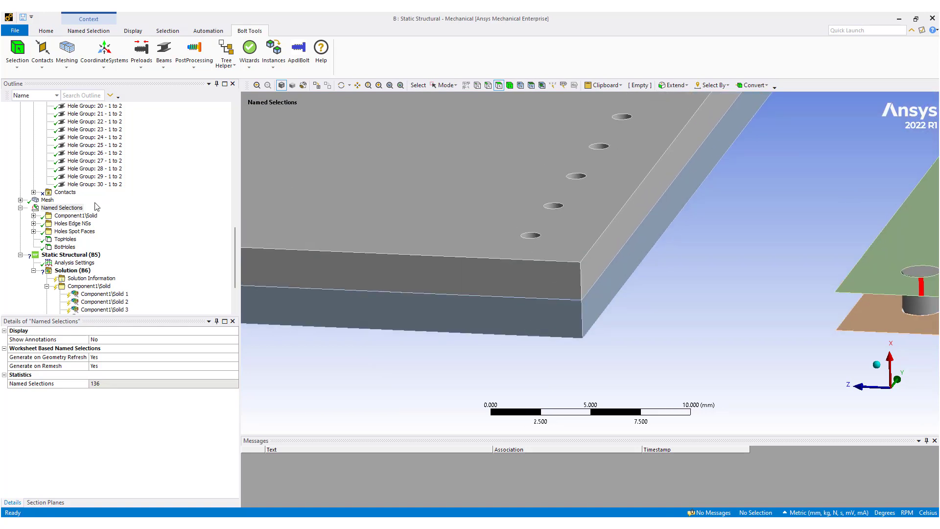
scroll(96, 207, up, 20)
scroll(90, 209, down, 2)
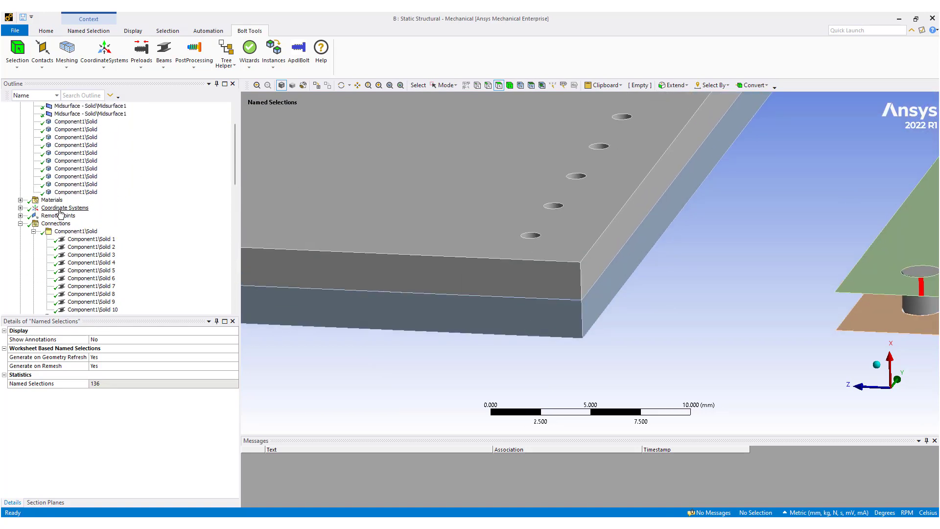
click(55, 223)
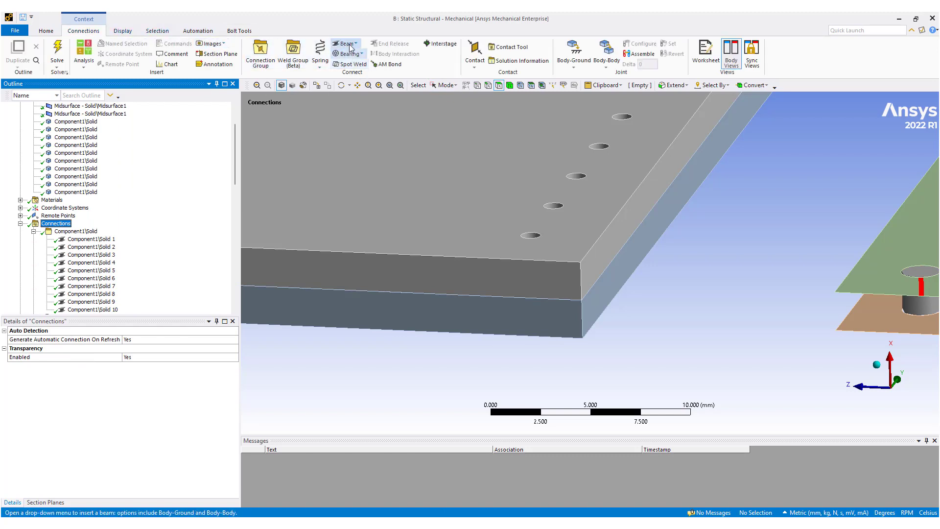
click(351, 47)
click(350, 64)
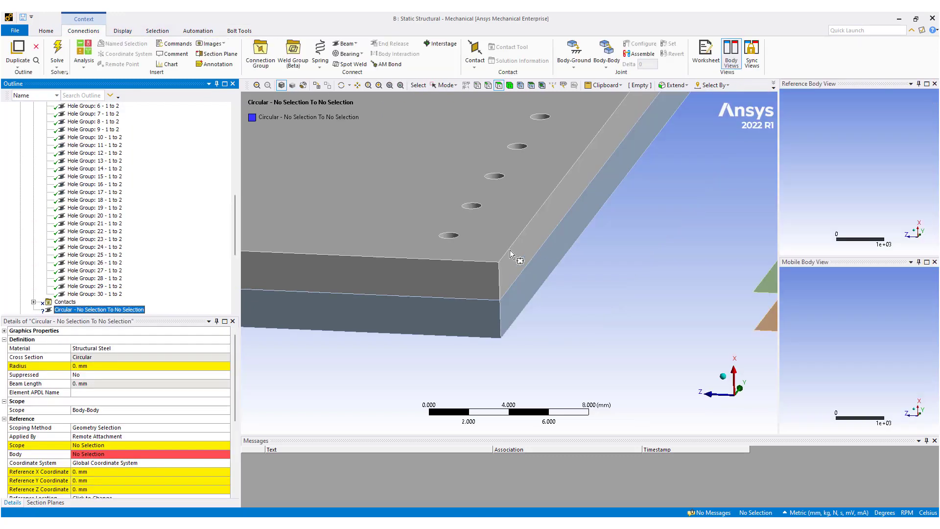
click(120, 367)
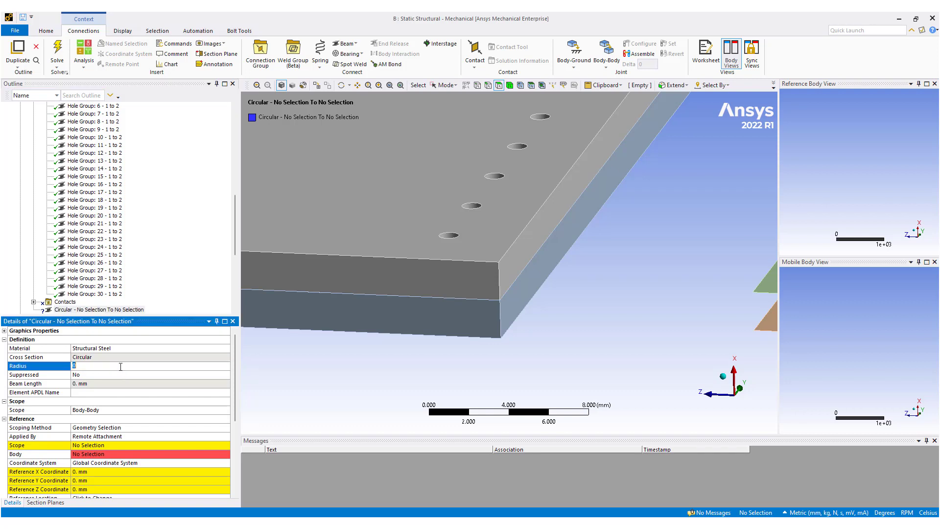
key(Return)
Step: Scope the beam's reference side to the upper plate's corner small-hole face and its mobile side to the matching hole face in the lower plate
click(90, 447)
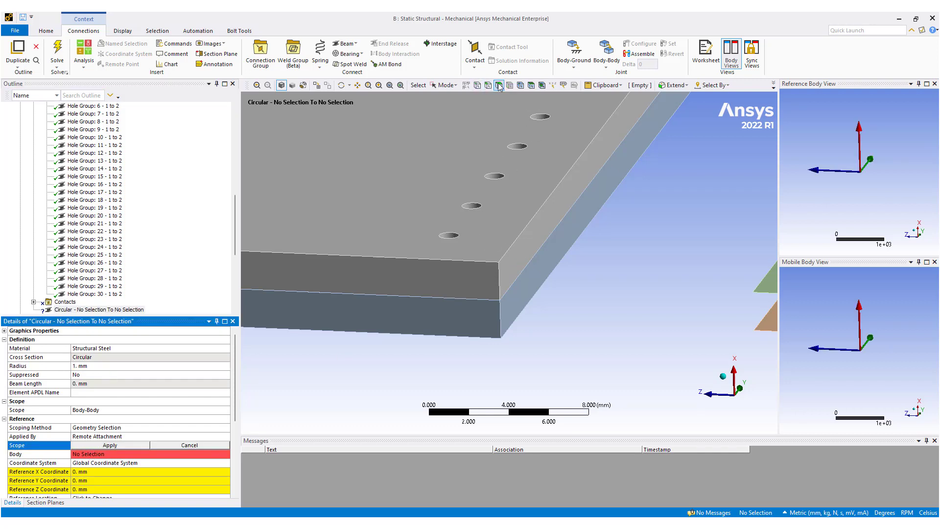
click(445, 86)
click(450, 93)
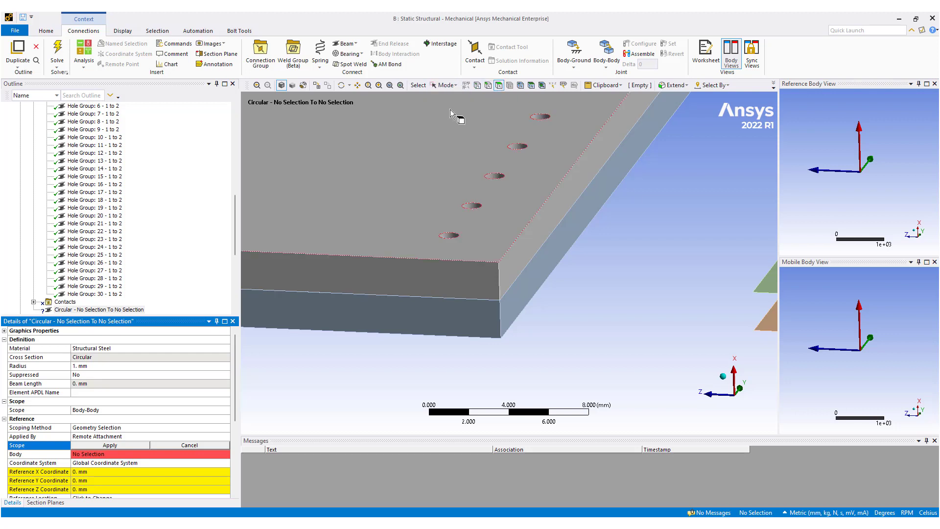
click(449, 235)
click(109, 446)
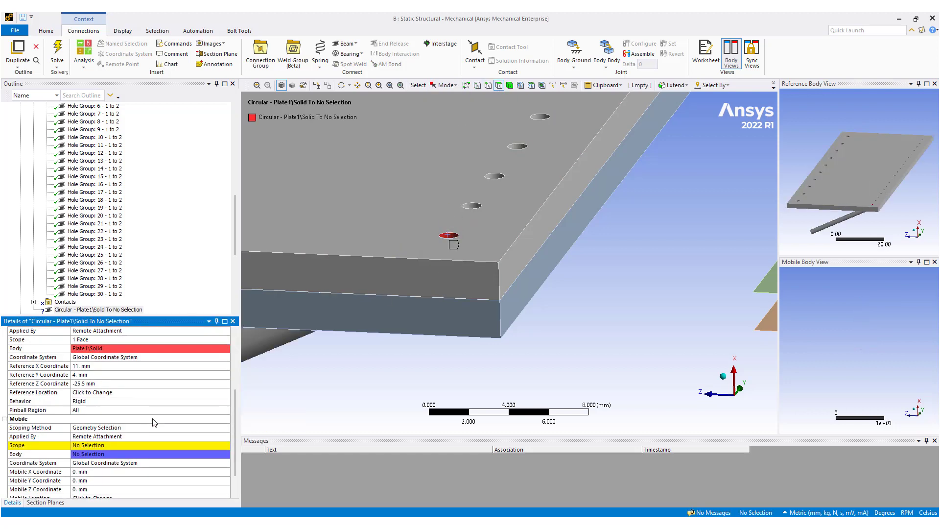
middle_drag(494, 297, 487, 261)
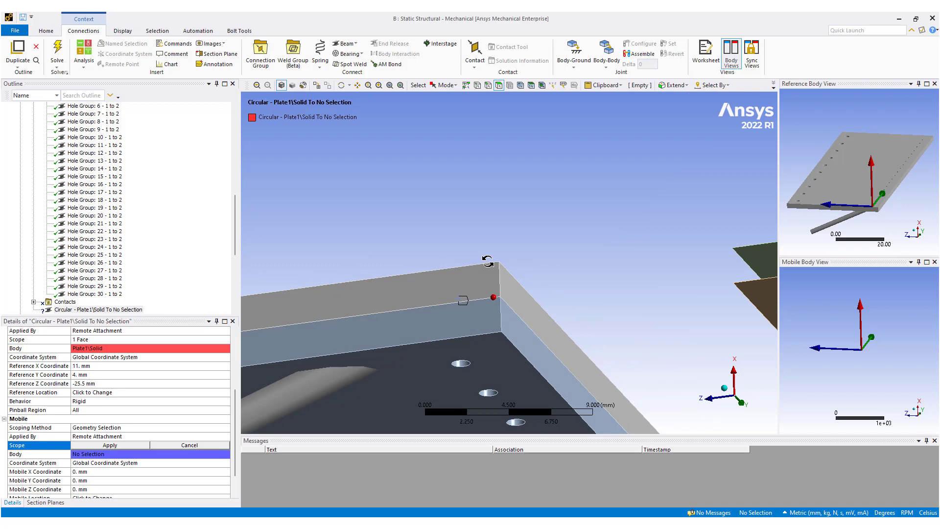
click(460, 364)
click(135, 446)
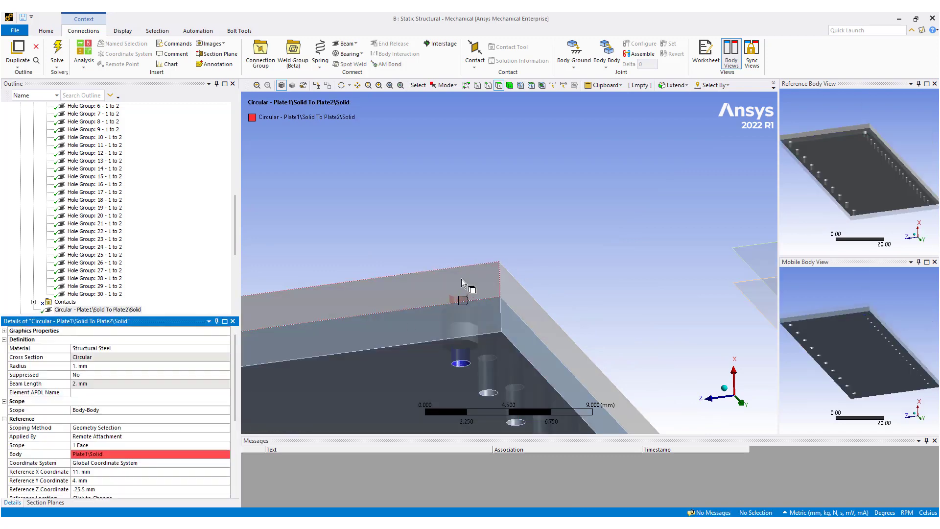
Step: Set the new beam's radius to 0.5 mm and check its fit in the corner hole
middle_drag(447, 233, 453, 324)
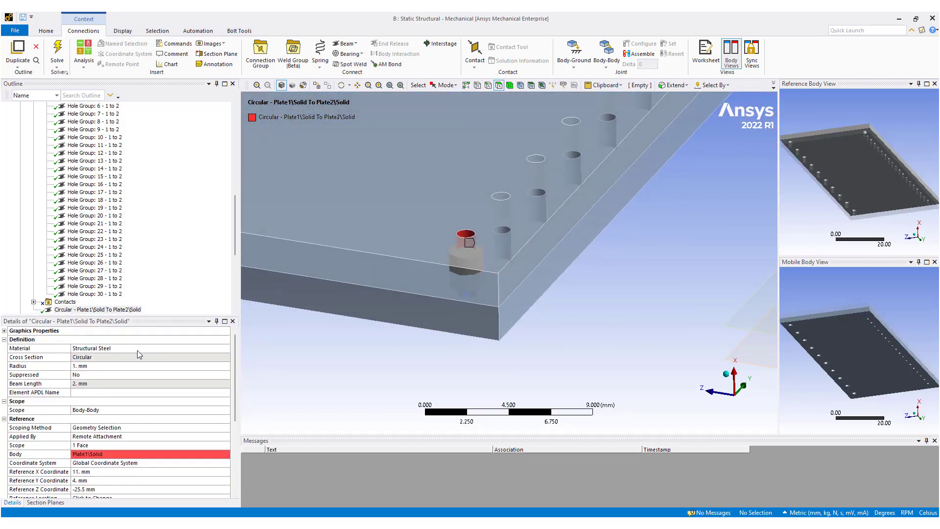
click(118, 365)
text(0.5)
key(Return)
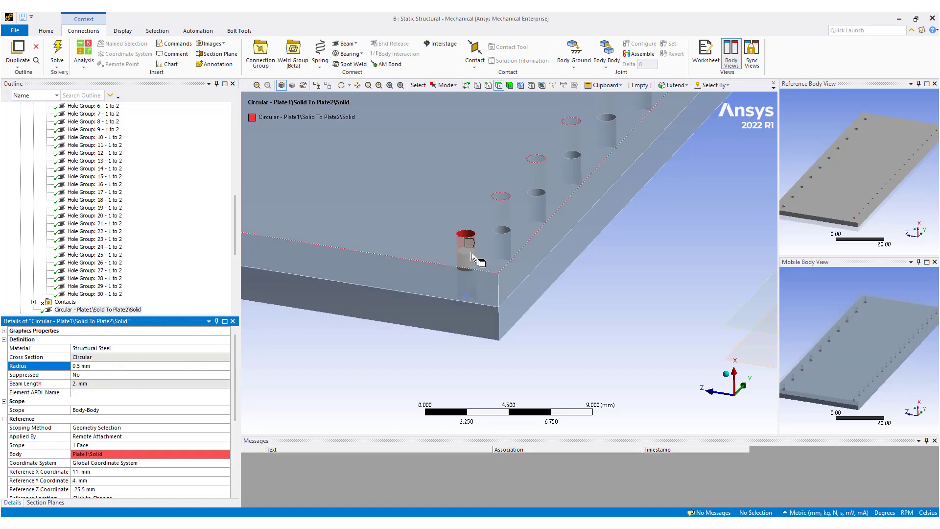
middle_drag(468, 255, 477, 310)
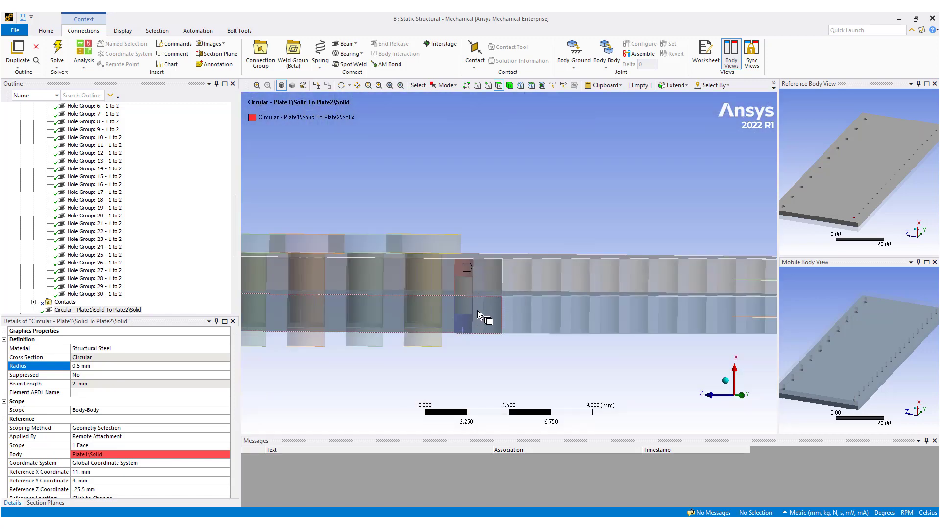
middle_drag(347, 272, 262, 279)
scroll(113, 282, down, 2)
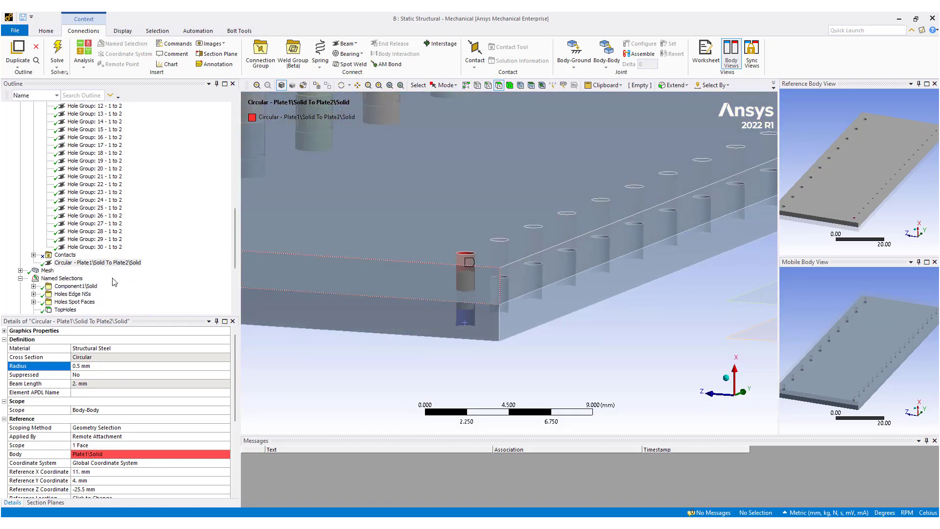
Step: Set up the Object Generator with the new beam as template, TopHoles as the reference side and BotHoles as the mobile side
click(116, 264)
click(198, 31)
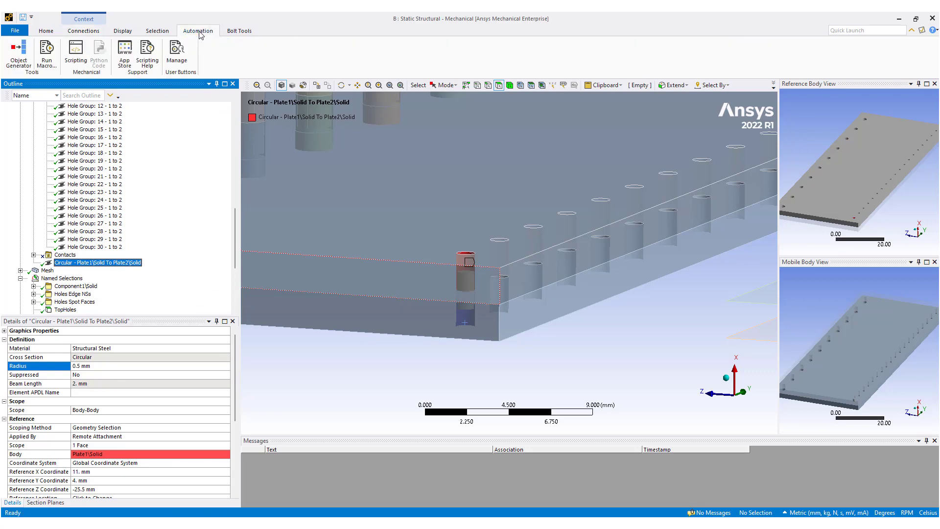
click(18, 51)
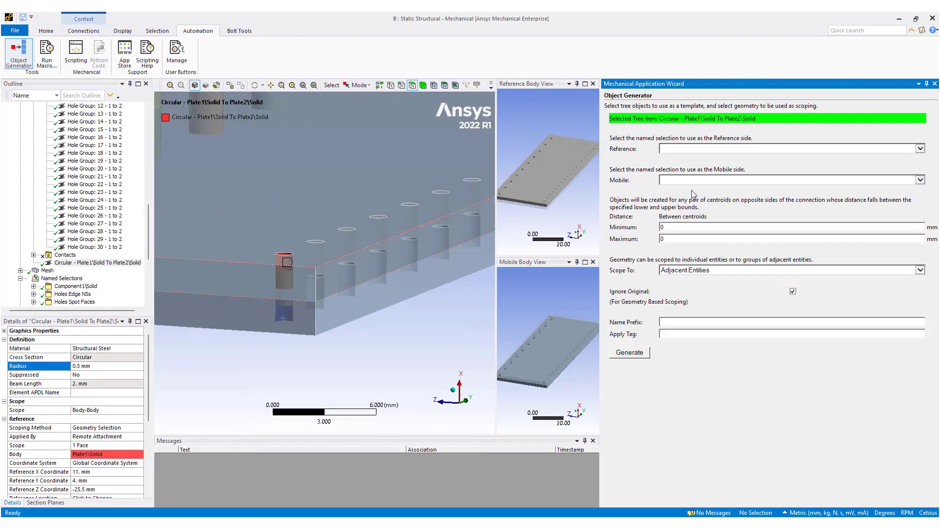
click(919, 148)
scroll(806, 217, down, 5)
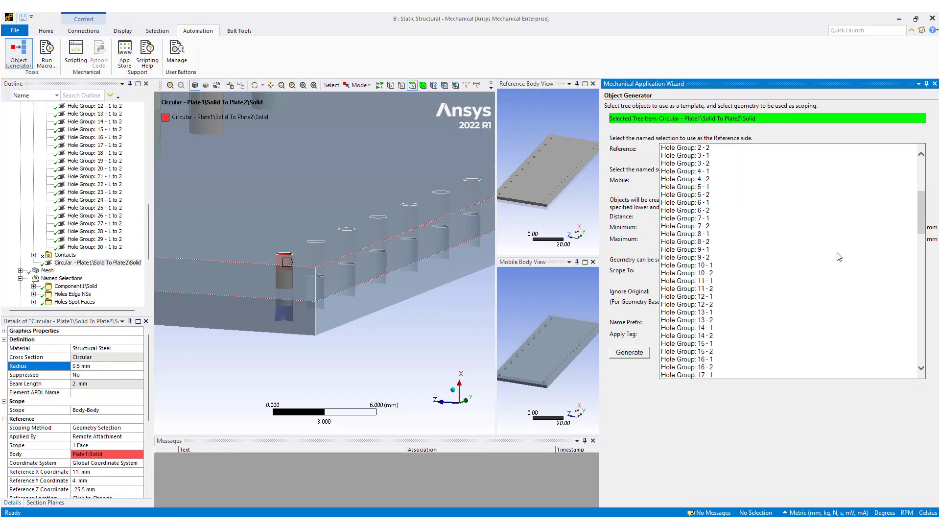
scroll(918, 224, down, 10)
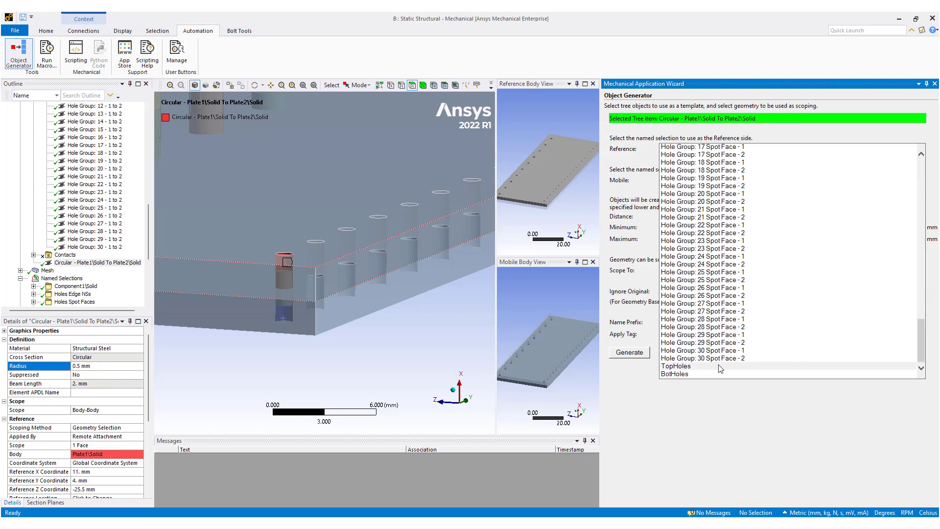
click(724, 370)
click(919, 179)
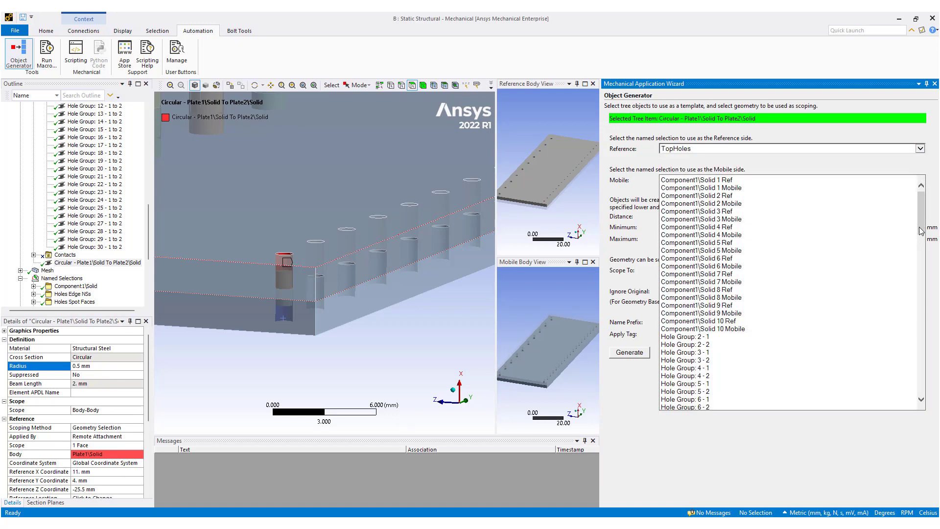
scroll(722, 406, down, 15)
click(723, 405)
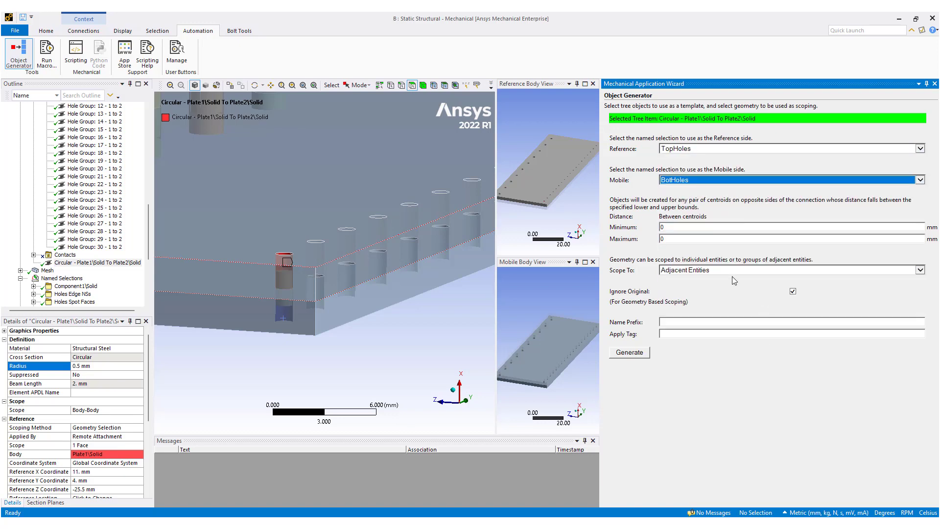
Step: Generate beams for centroid distances between 1 and 2 mm, close the generator and check the beams along the small-hole row
click(681, 227)
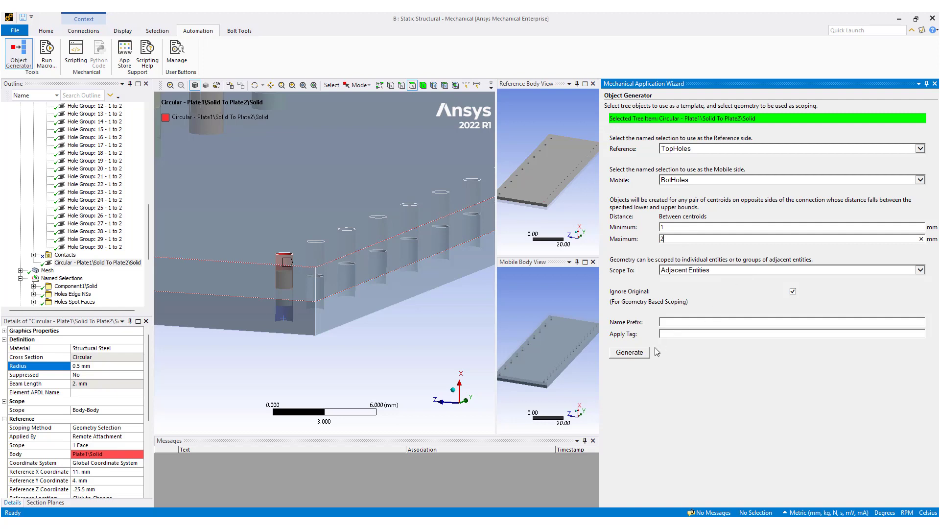
click(629, 355)
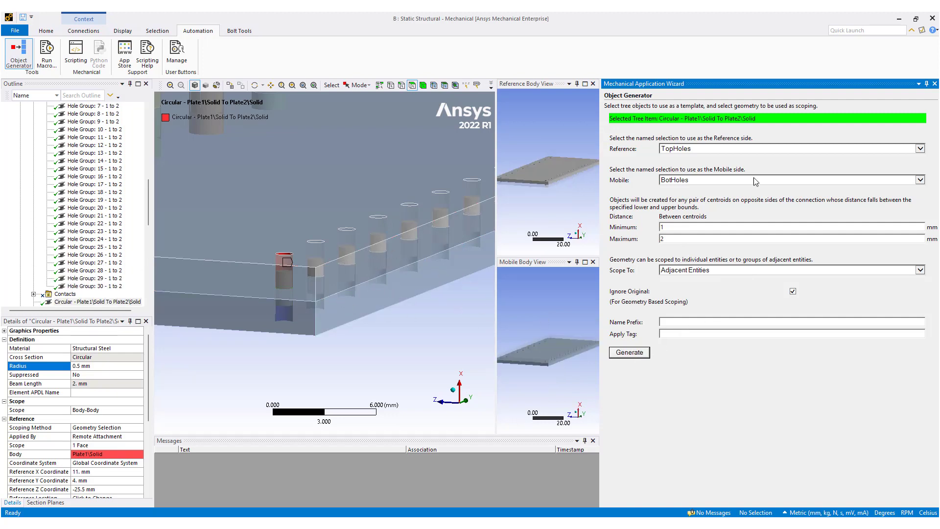
click(934, 84)
middle_drag(518, 211, 571, 293)
scroll(594, 288, up, 6)
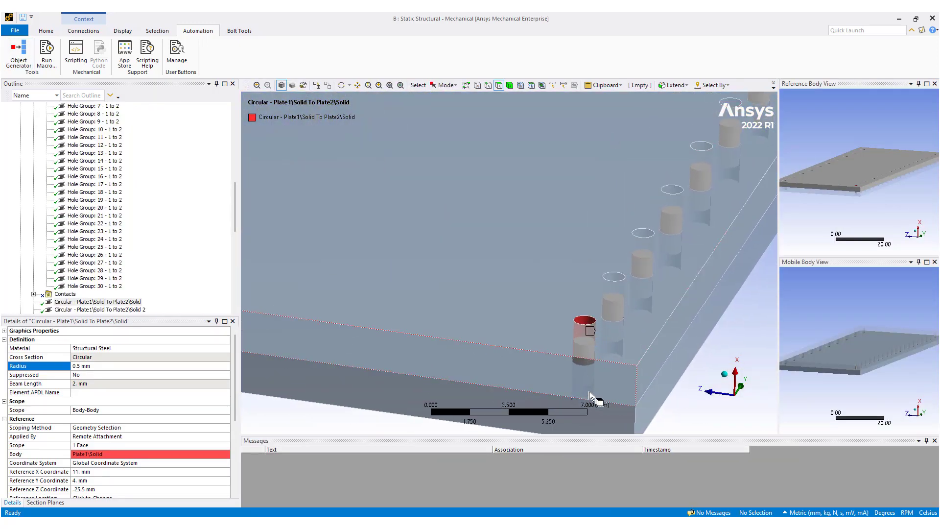
scroll(587, 328, down, 6)
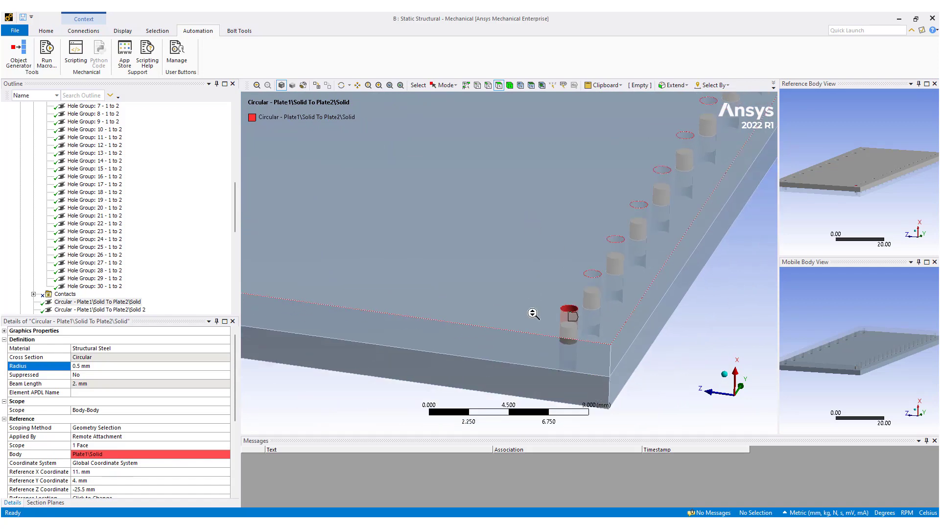
ctrl+middle_drag(550, 294, 531, 248)
scroll(198, 256, down, 20)
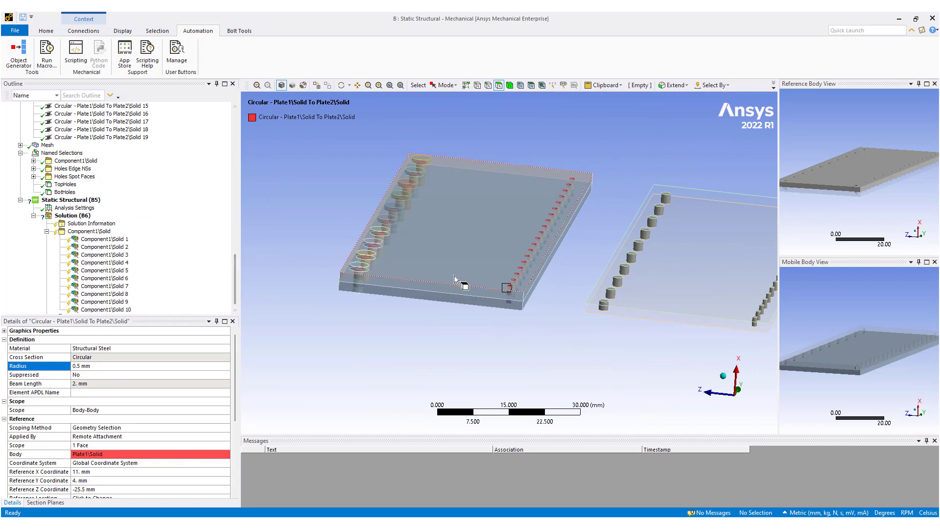
middle_drag(528, 275, 514, 273)
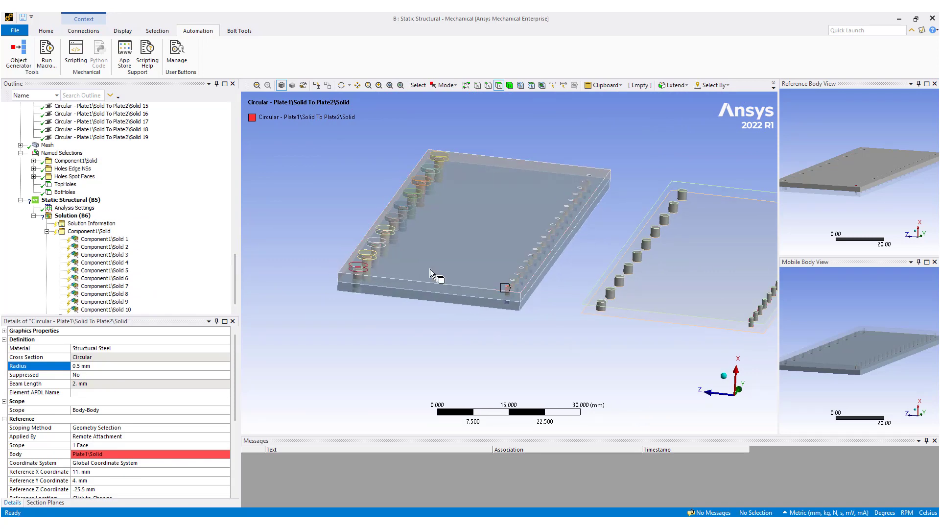
Step: Add a fixed support to the underside faces of the lower plates in both assemblies under Static Structural
click(71, 200)
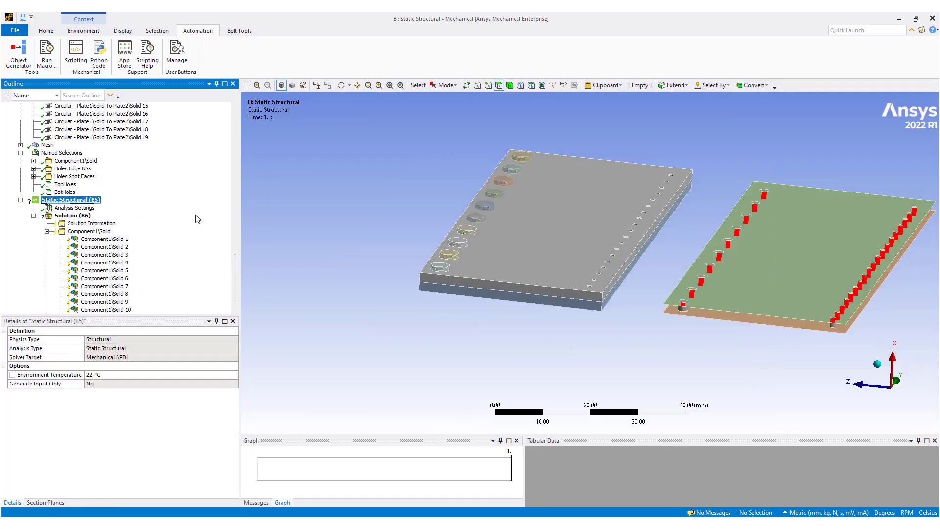
click(612, 235)
middle_drag(612, 235, 655, 246)
ctrl+click(723, 263)
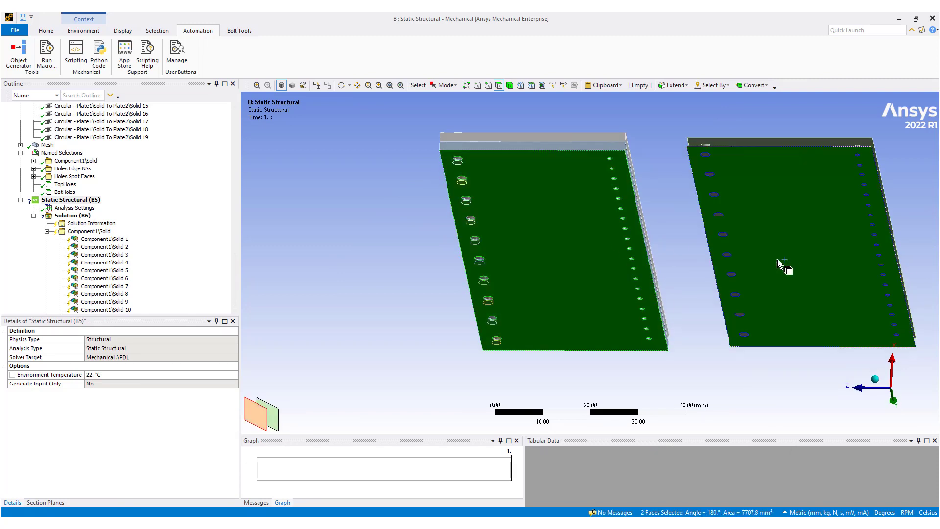
right_click(474, 237)
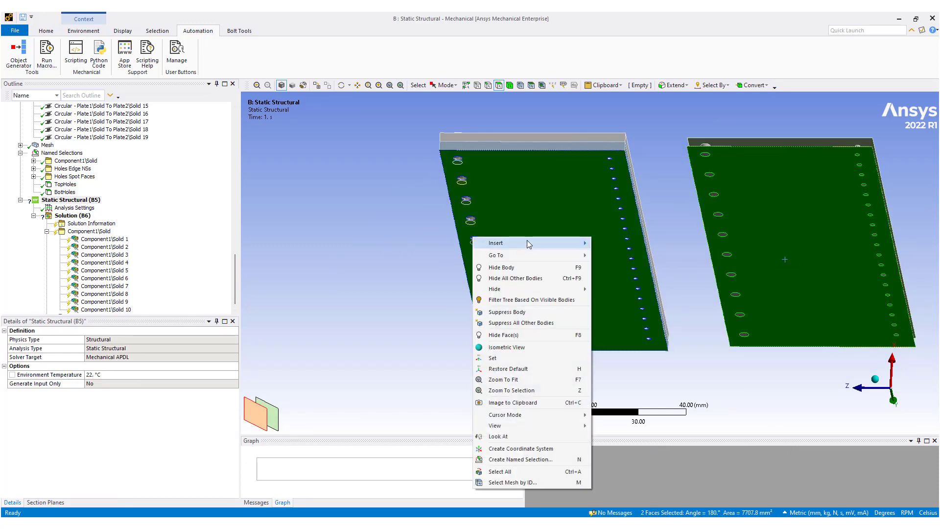
mouse_move(529, 244)
click(640, 351)
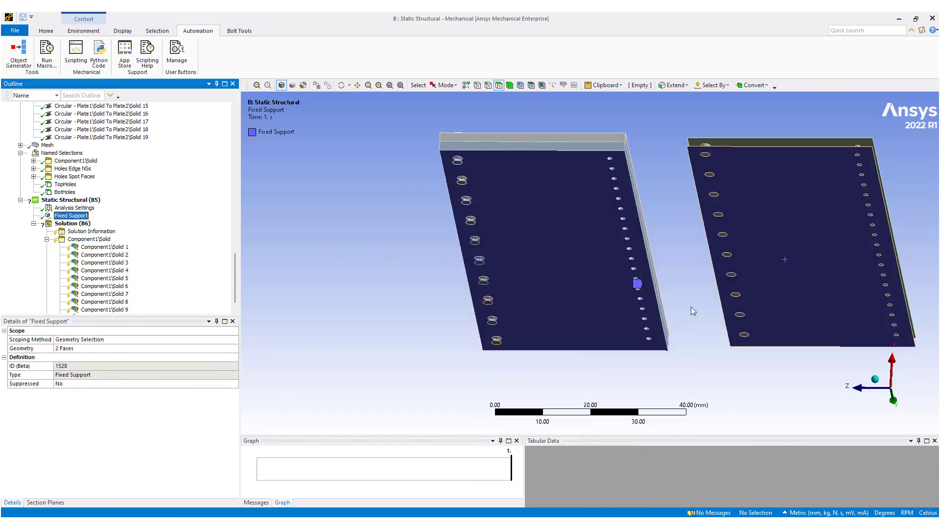
Step: Add a force load on the top faces of the upper plates in both assemblies
middle_drag(691, 307, 568, 251)
right_click(804, 284)
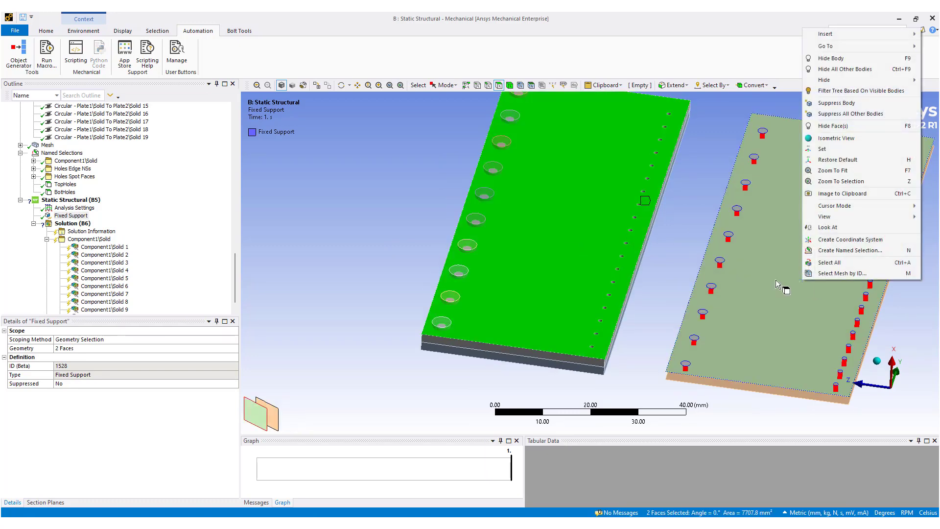
key(Escape)
ctrl+click(582, 234)
right_click(582, 230)
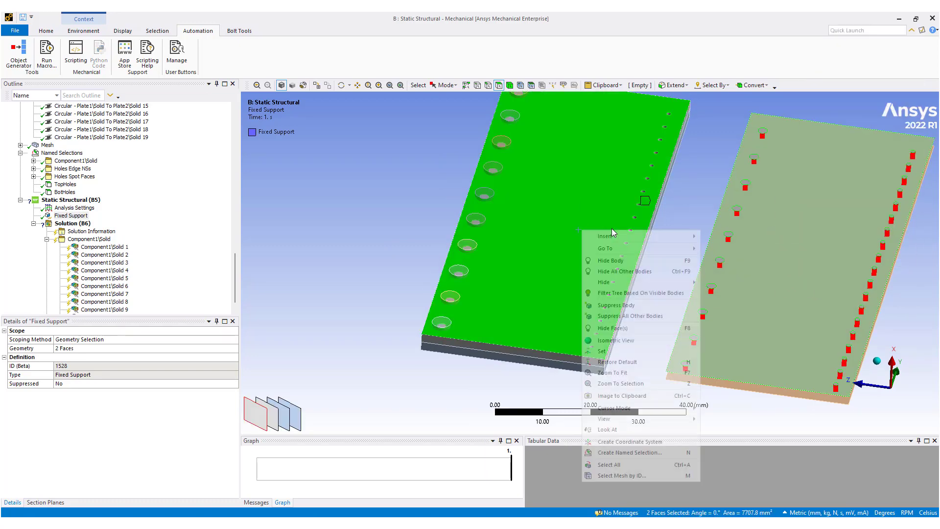
mouse_move(670, 235)
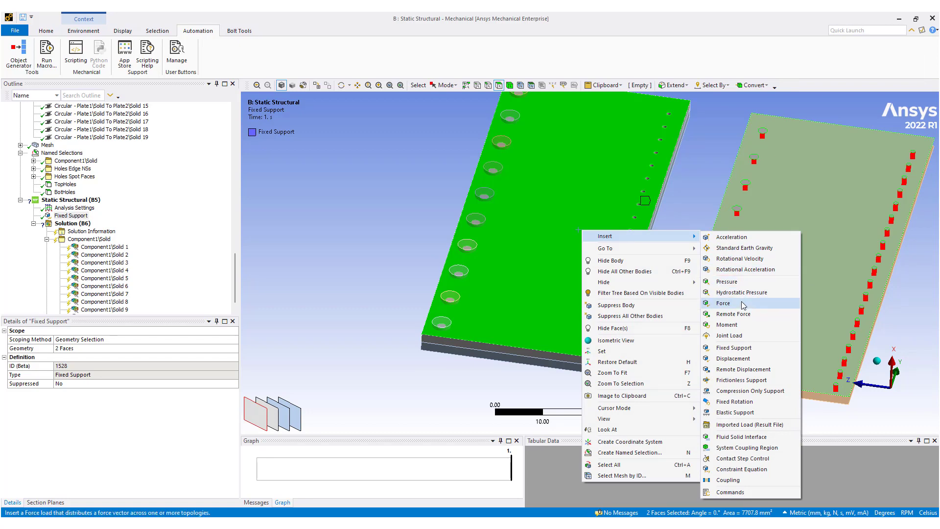
click(723, 303)
Step: Define the force by components and set its X component to 100 N
click(145, 383)
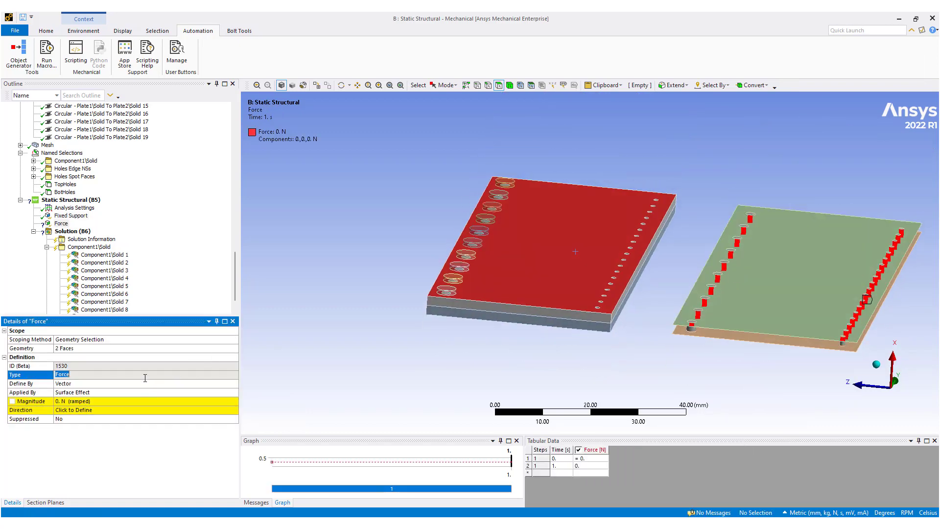
click(132, 391)
click(108, 403)
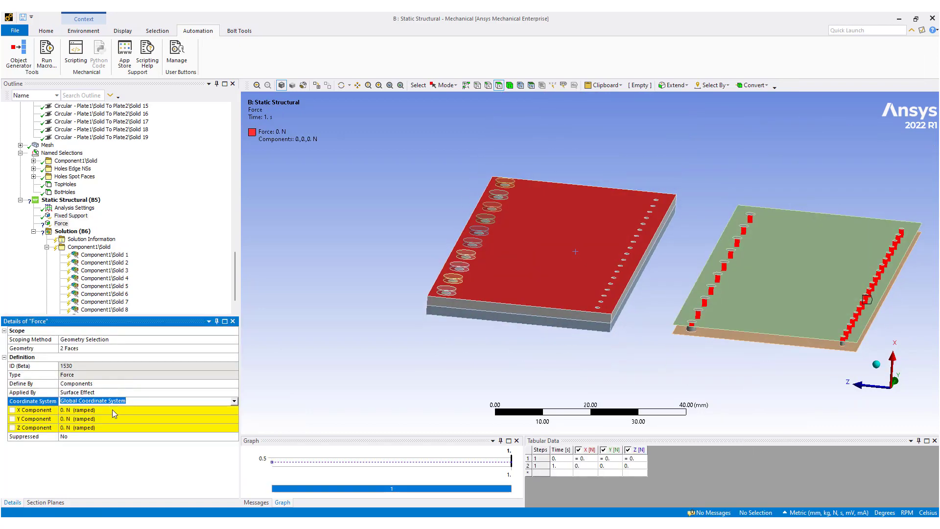
click(113, 410)
key(Return)
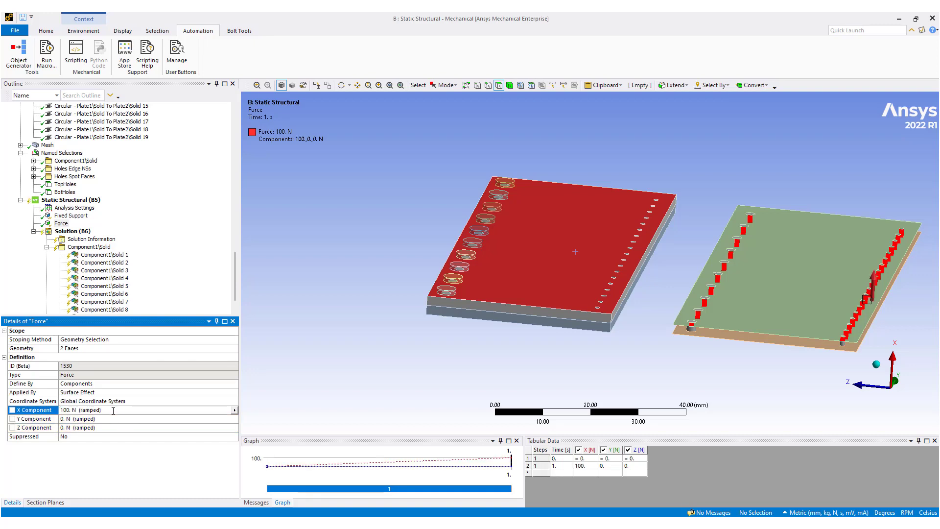
middle_drag(605, 250, 621, 245)
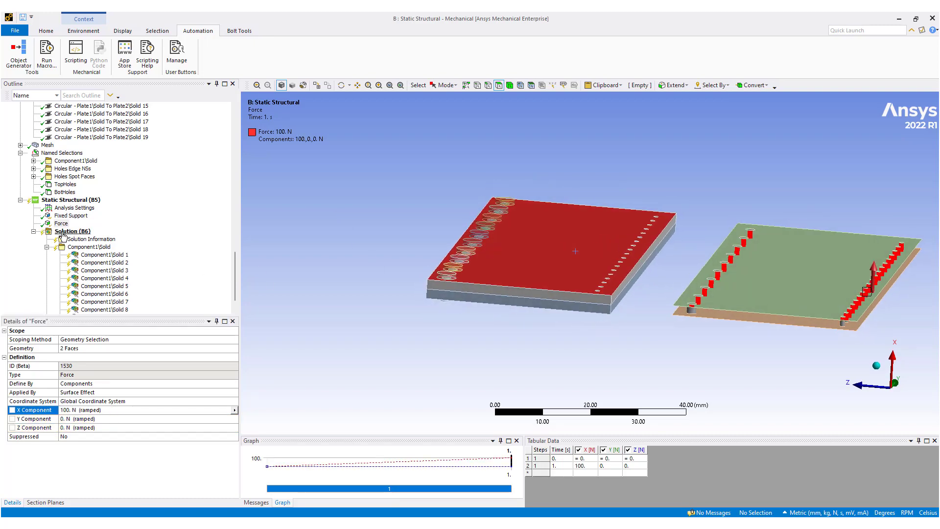
Step: Review the beam connections in the model tree and solve the Static Structural analysis
scroll(64, 191, up, 10)
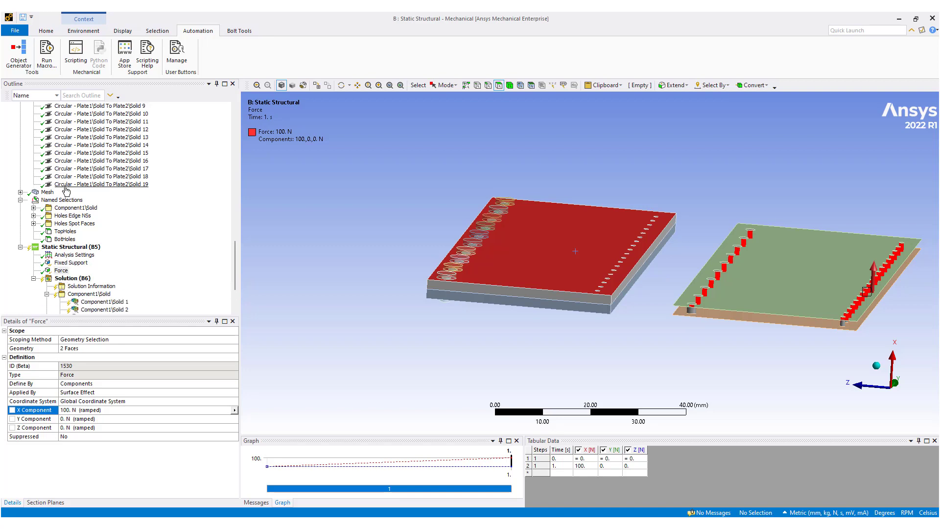
scroll(63, 210, up, 6)
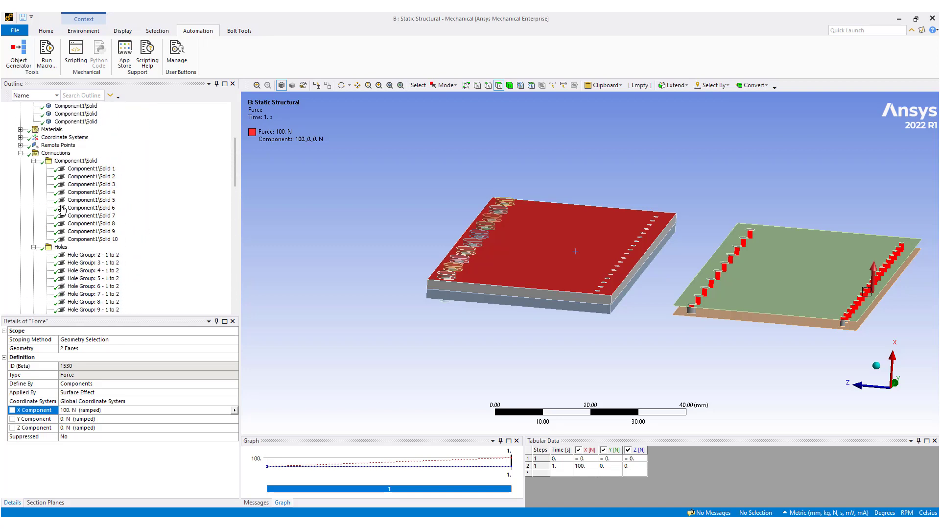
scroll(52, 177, down, 2)
scroll(64, 206, down, 10)
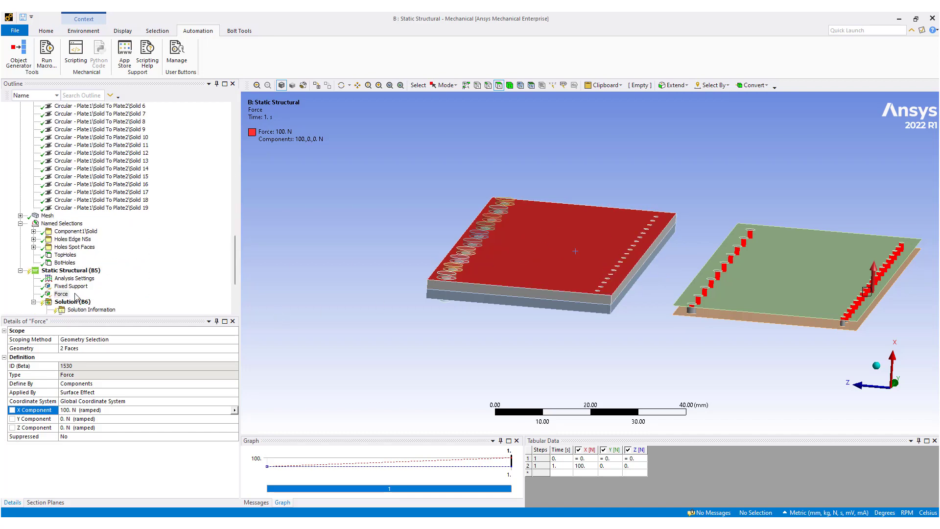
right_click(67, 275)
click(95, 287)
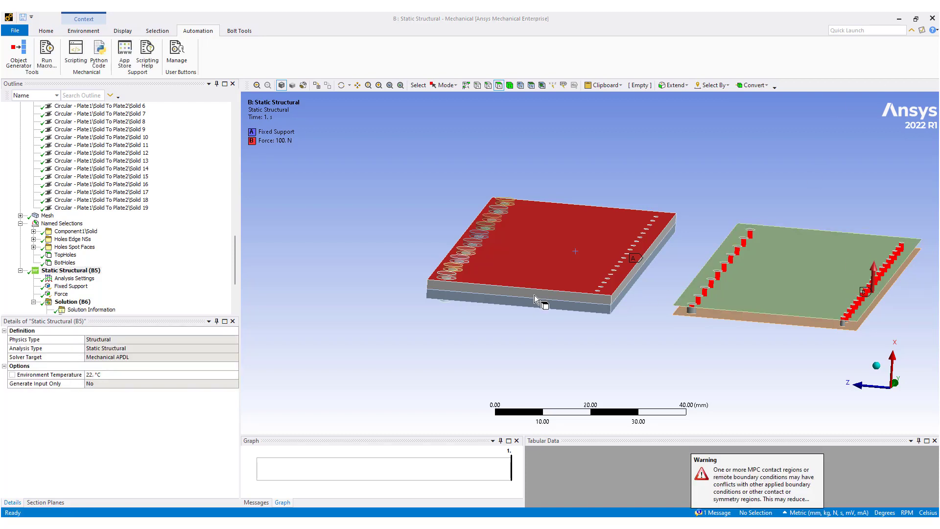
Step: Add a Total Deformation result for all bodies to the solution and evaluate all results
right_click(93, 258)
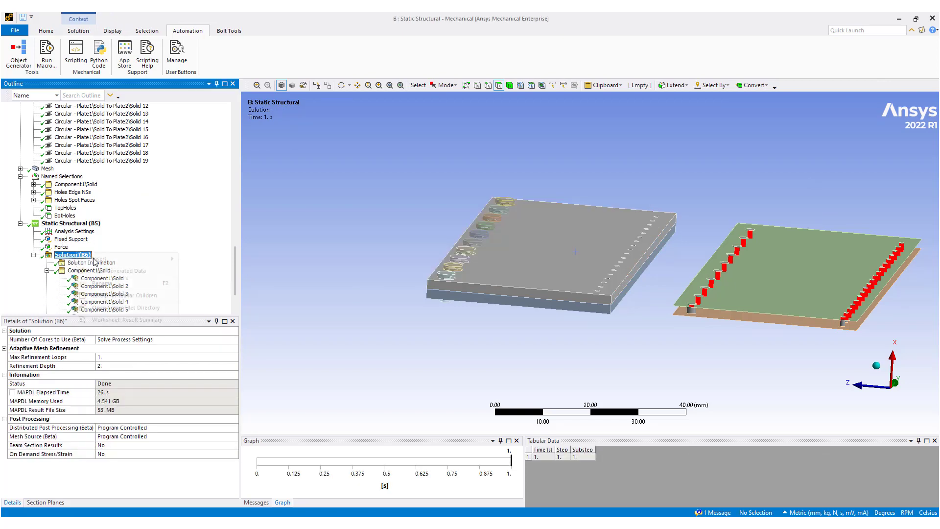
mouse_move(110, 258)
mouse_move(210, 259)
click(284, 258)
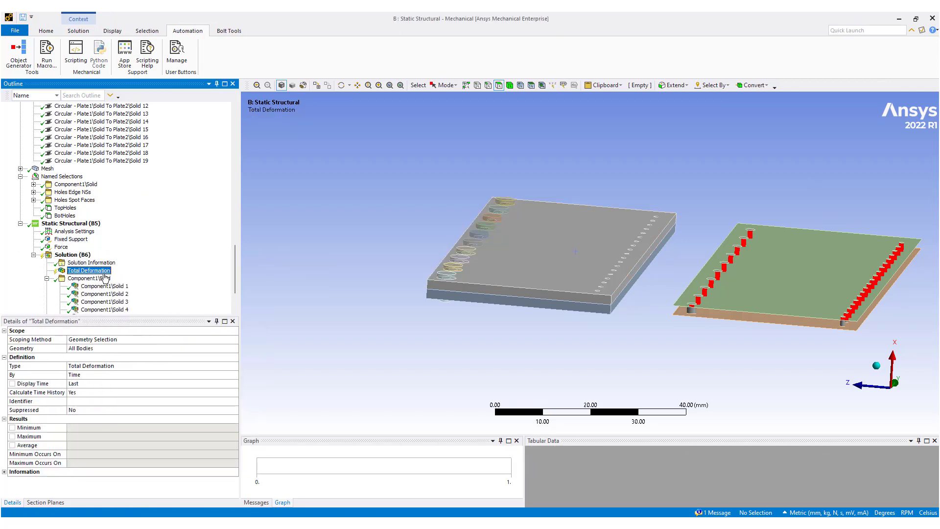
right_click(95, 272)
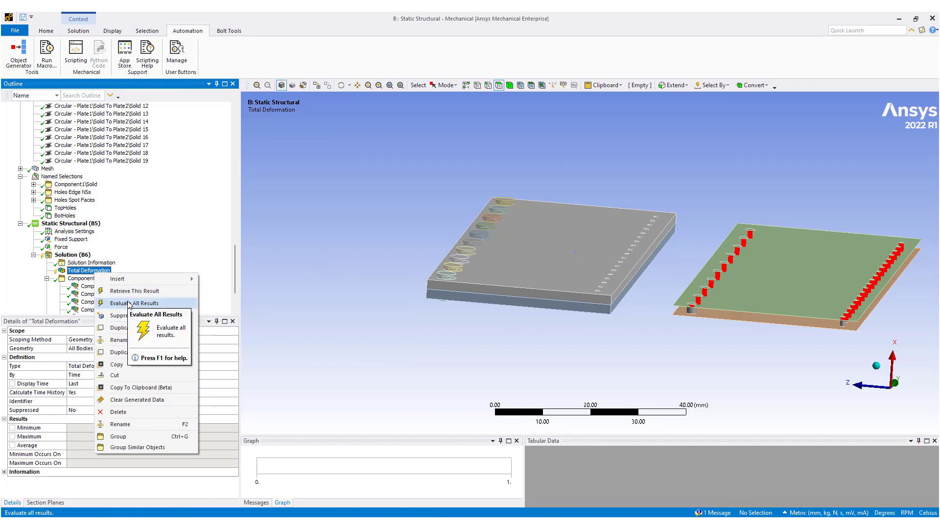
click(129, 303)
Step: Set the deformation display scale to 5.8e+003 (Auto Scale) and inspect the deformed plates from the side
middle_drag(486, 283, 492, 321)
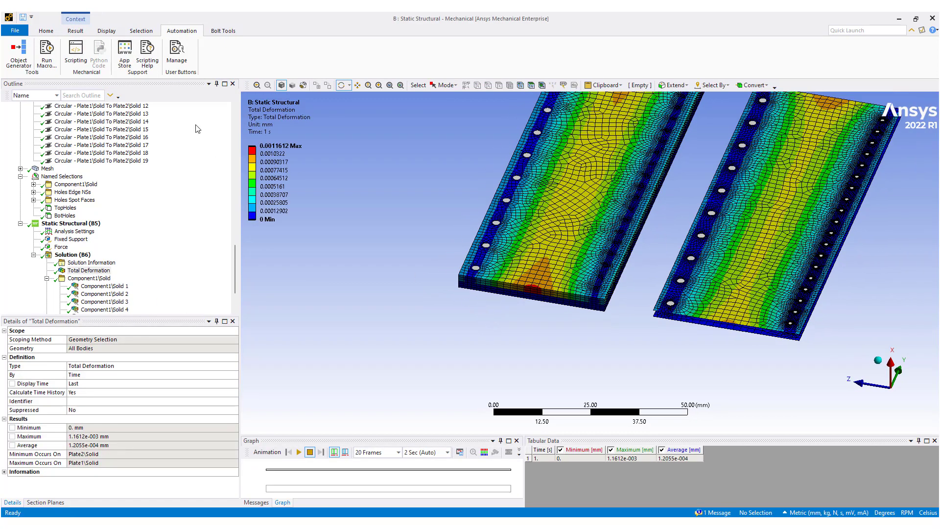
click(75, 31)
click(310, 44)
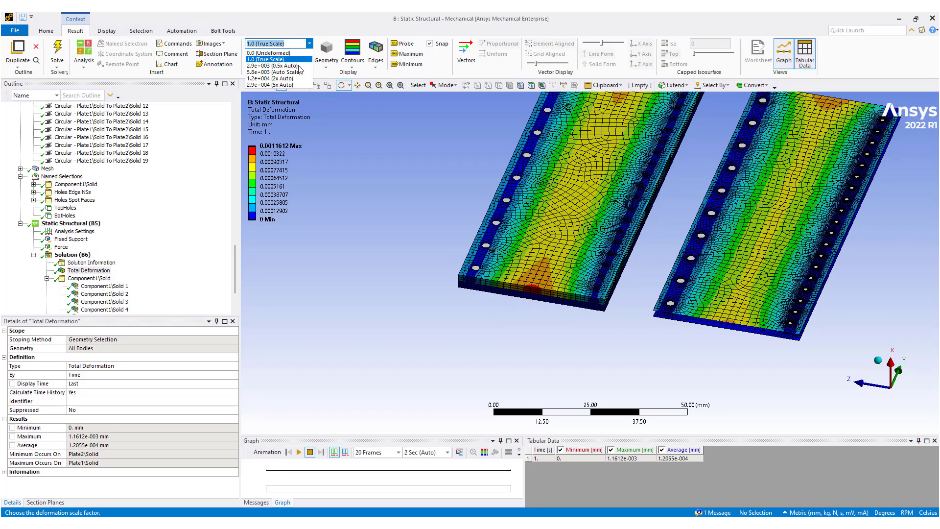
click(274, 71)
middle_drag(595, 176, 608, 210)
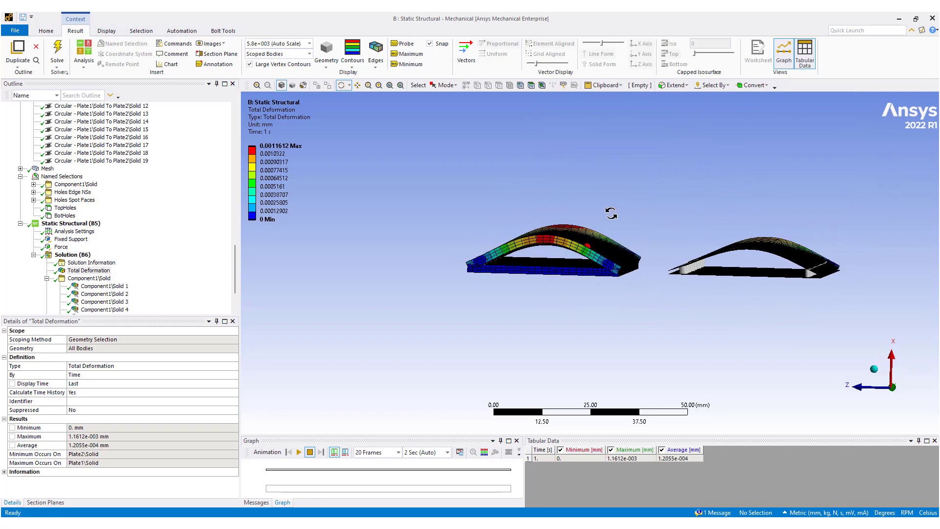
Step: Play the Total Deformation animation, view both assemblies from above and stop it
click(299, 452)
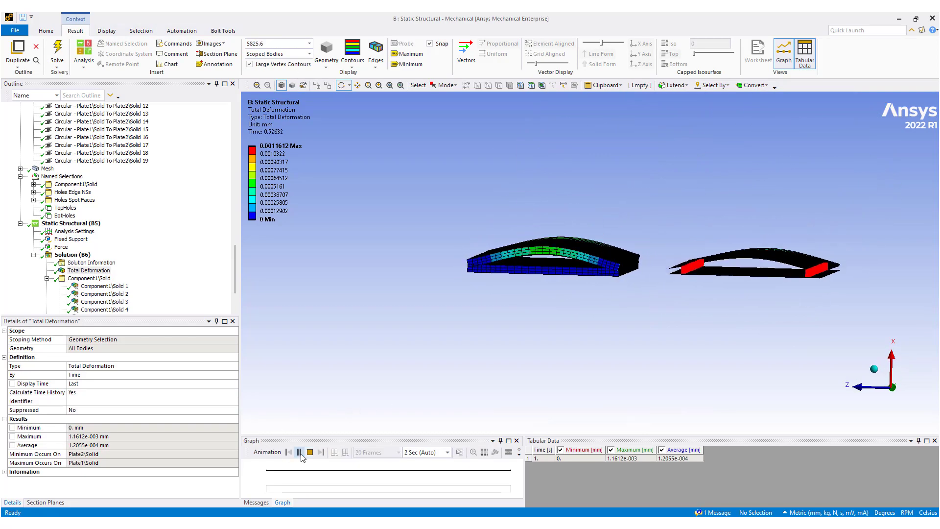
middle_drag(520, 313, 583, 314)
click(309, 452)
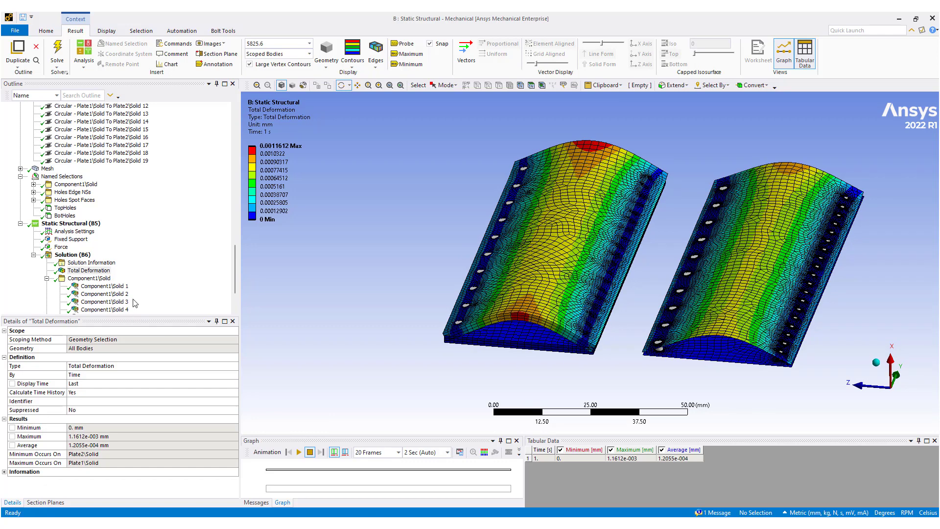
Step: Examine the beam probe results one by one from Component1\Solid 1 to Component1\Solid 9
scroll(105, 287, down, 3)
click(93, 233)
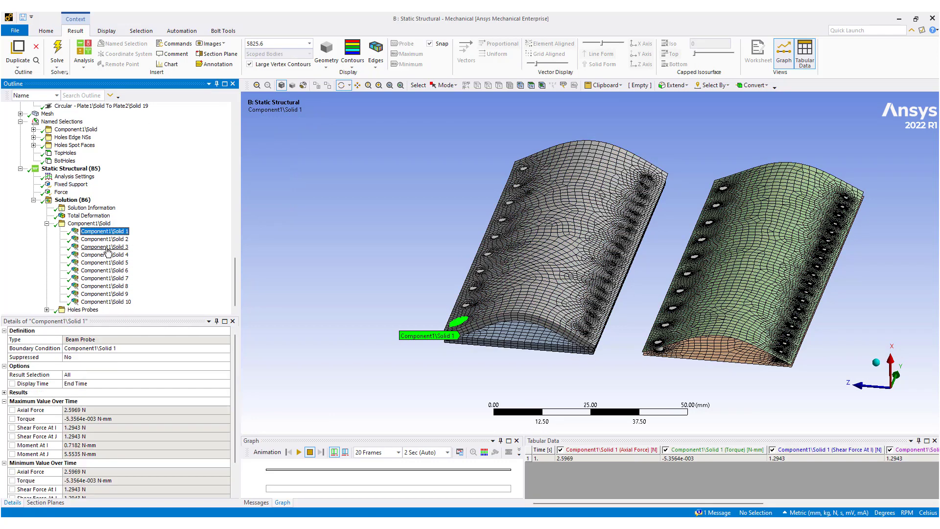
key(Down)
key(Down)
key(Down)
key(Down)
key(Down)
key(Down)
key(Down)
key(Down)
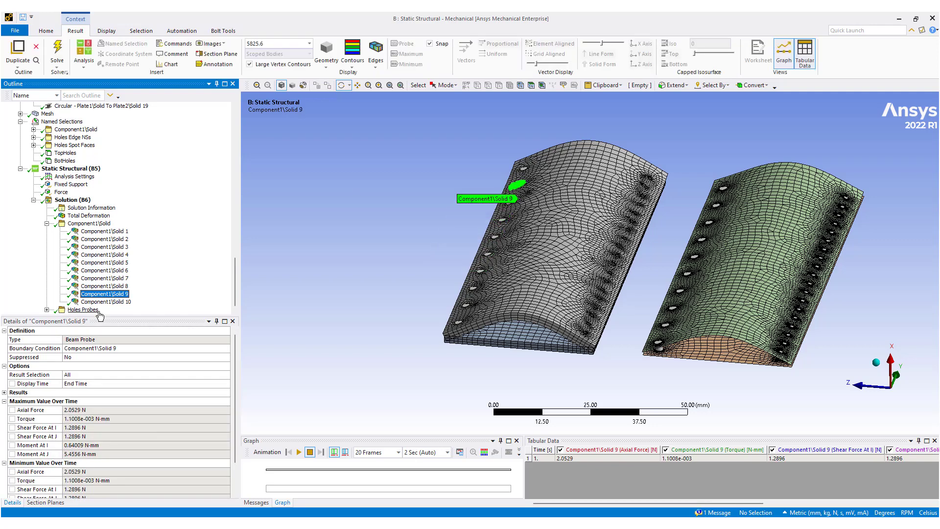
Step: Try the Bolt Tools summary table on the Solution with the Beams.py script, and close it
click(93, 226)
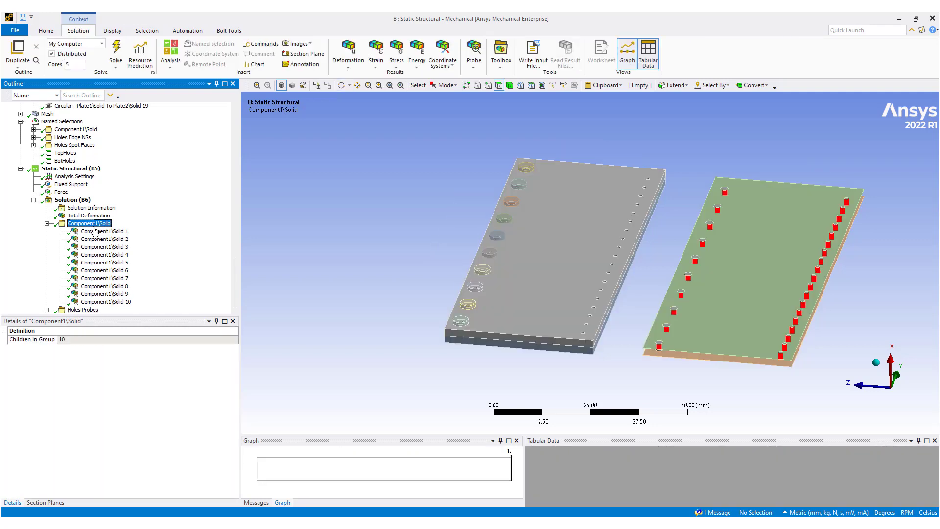
click(79, 202)
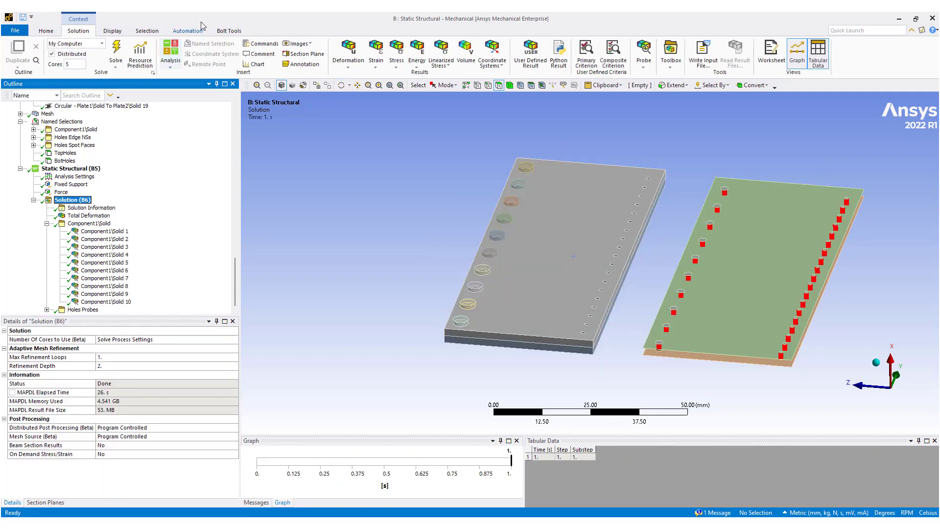
click(229, 31)
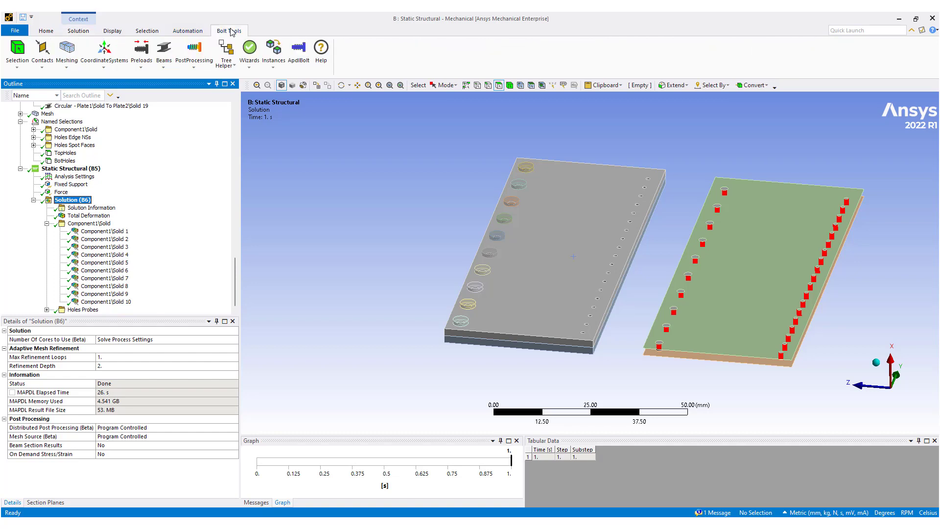
click(195, 54)
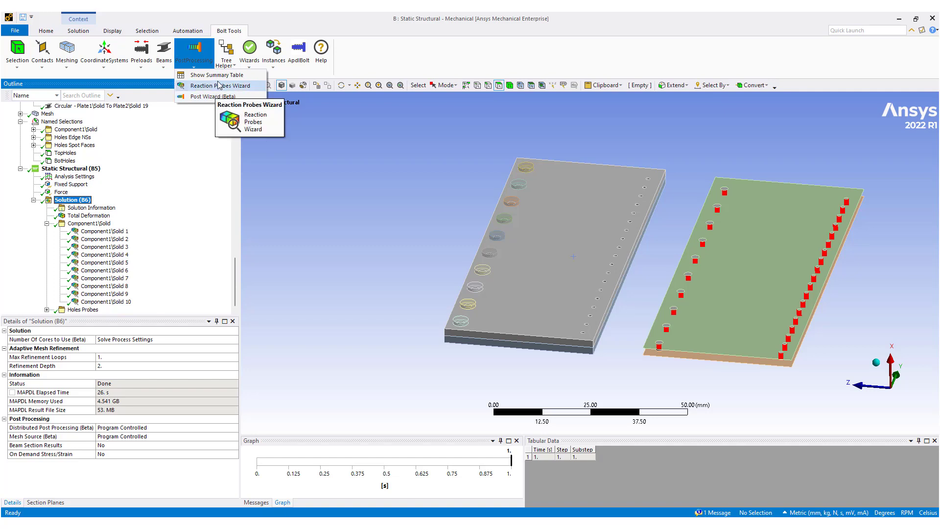
click(218, 76)
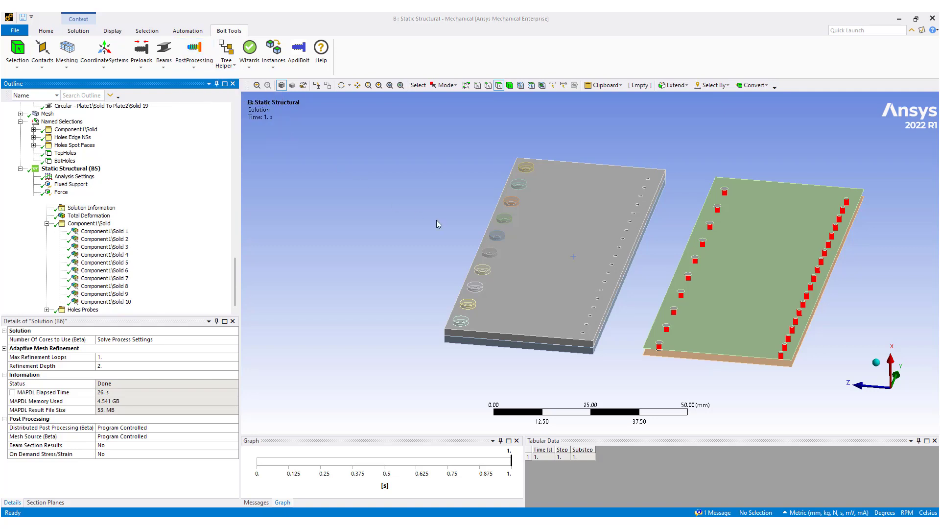
drag(536, 182, 433, 142)
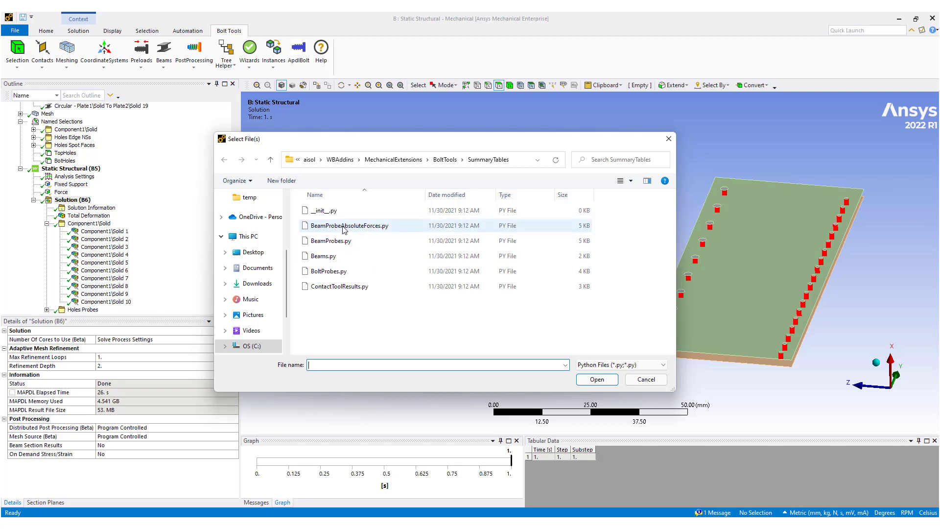
double_click(323, 256)
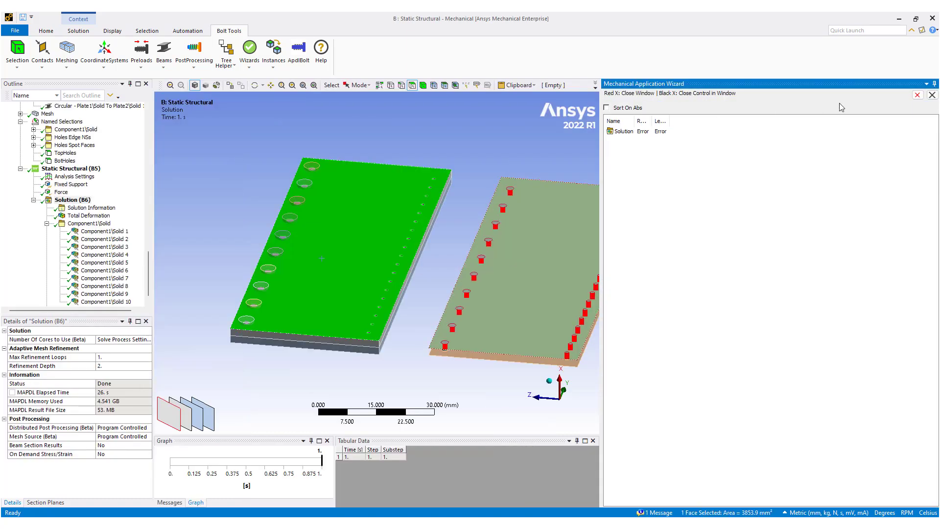
click(918, 97)
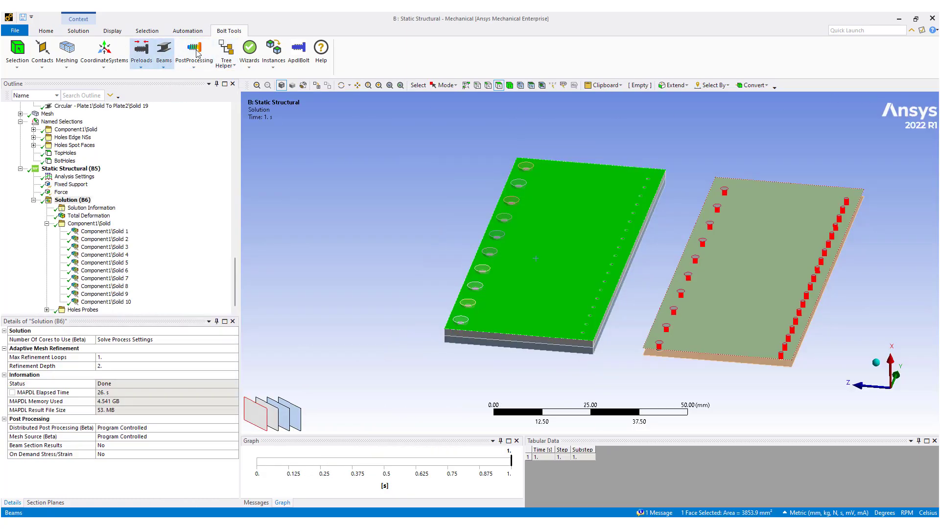
Step: Open the Bolt Tools summary table for the Solution with the BeamProbes.py script
click(194, 53)
click(213, 75)
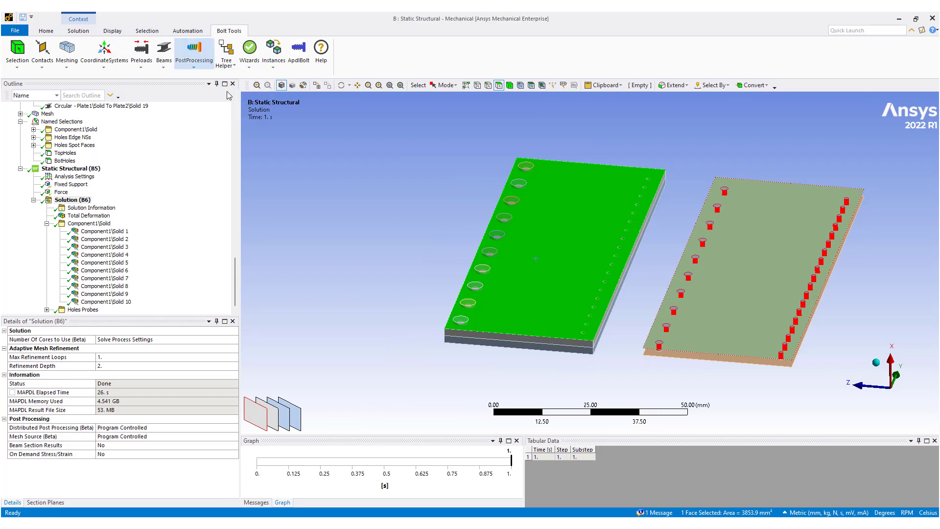
double_click(344, 247)
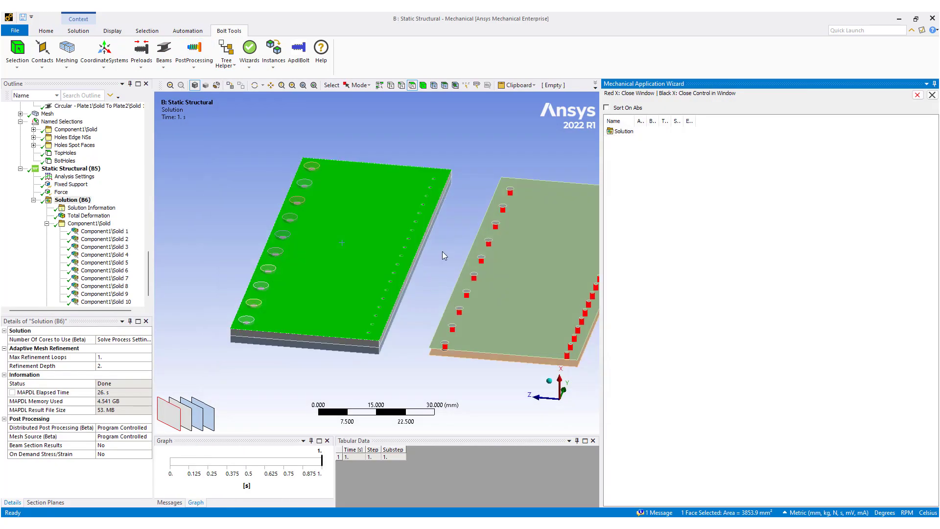
Step: Close the BeamProbes.py summary table of the Solution
click(620, 131)
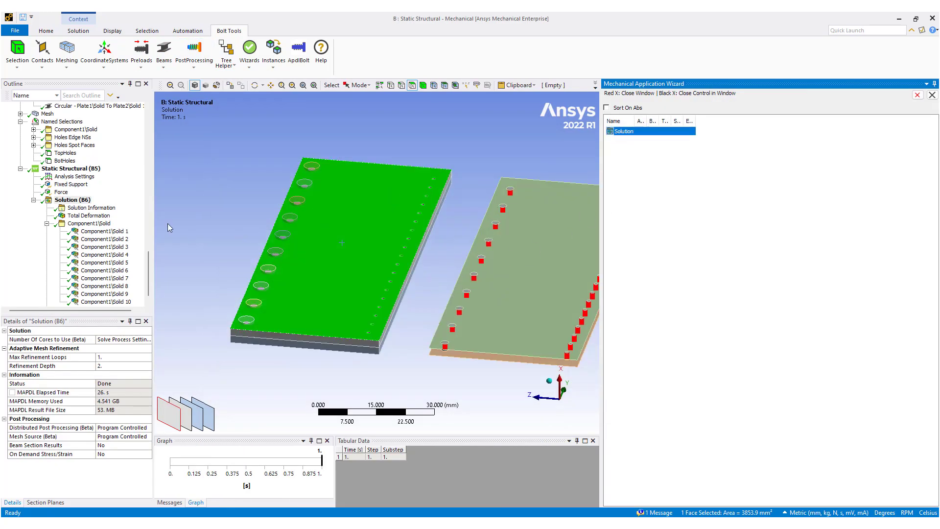
click(917, 95)
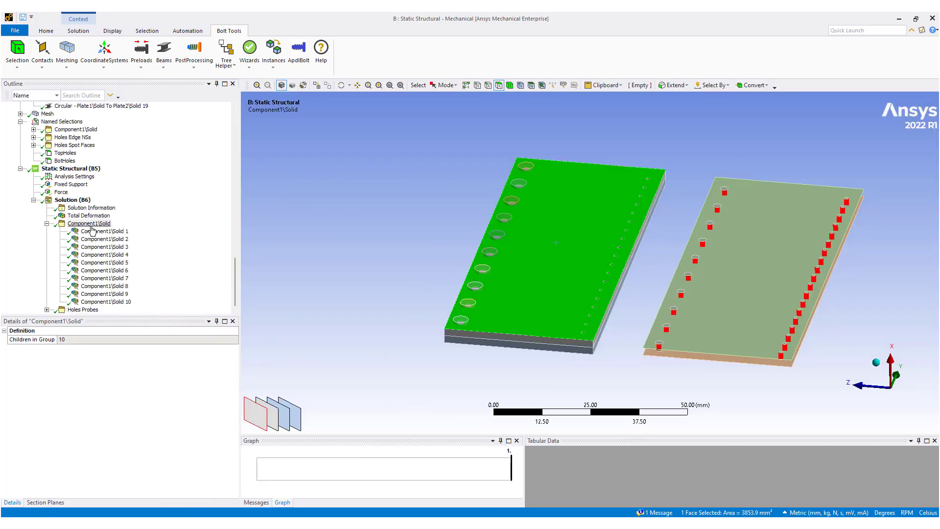
click(111, 222)
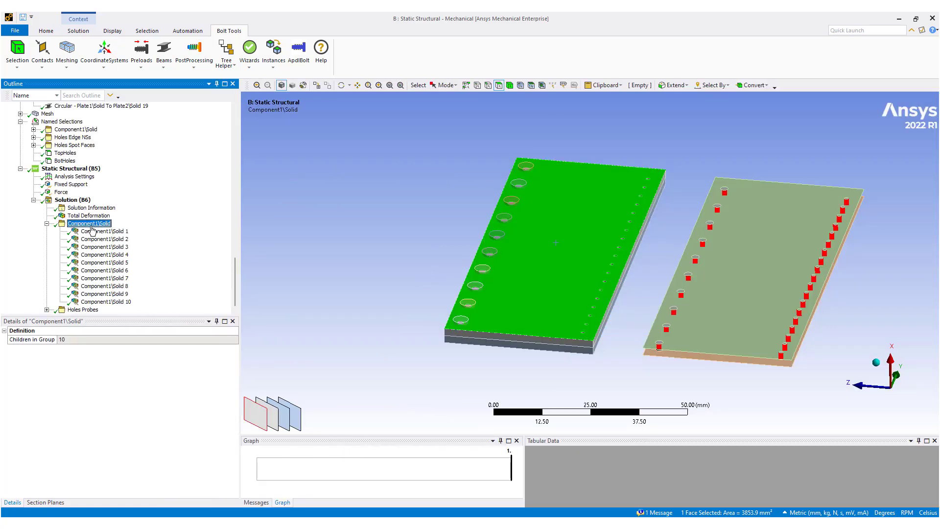
click(195, 64)
click(211, 76)
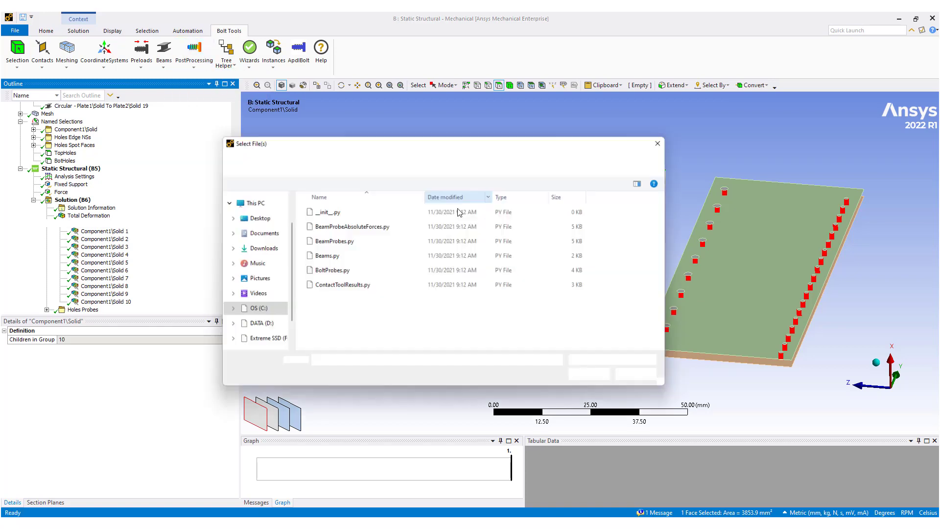
click(646, 380)
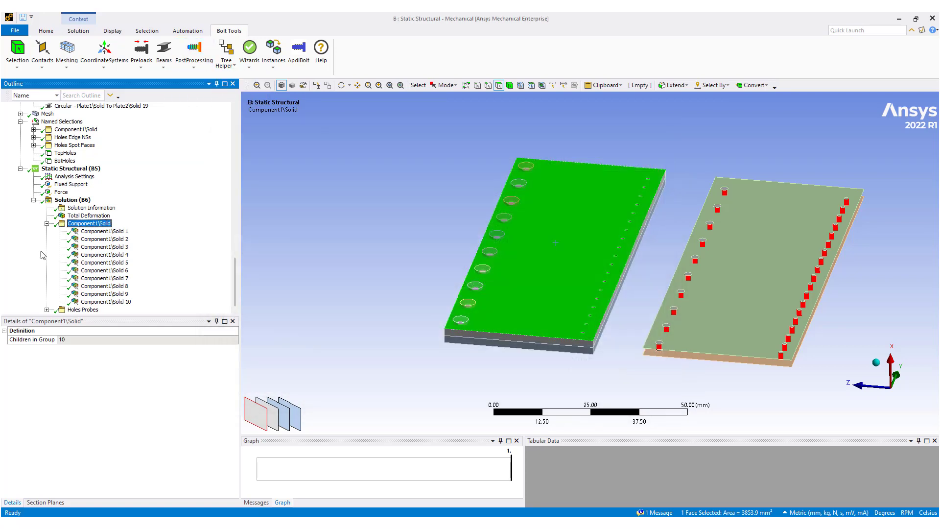
Step: Show the BeamProbes.py summary table for the beam probes Component1\Solid 1 to Component1\Solid 10 and widen its columns to read the headings
click(104, 231)
shift+click(105, 302)
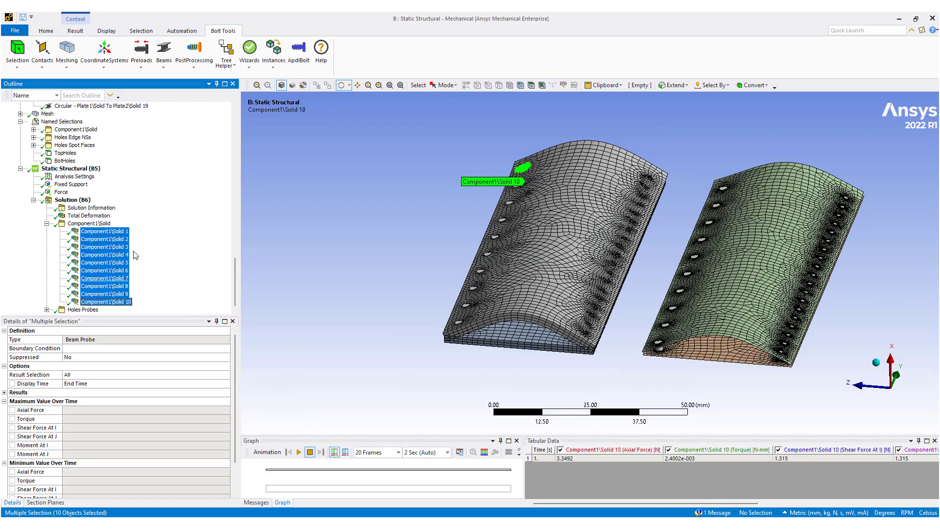
click(194, 63)
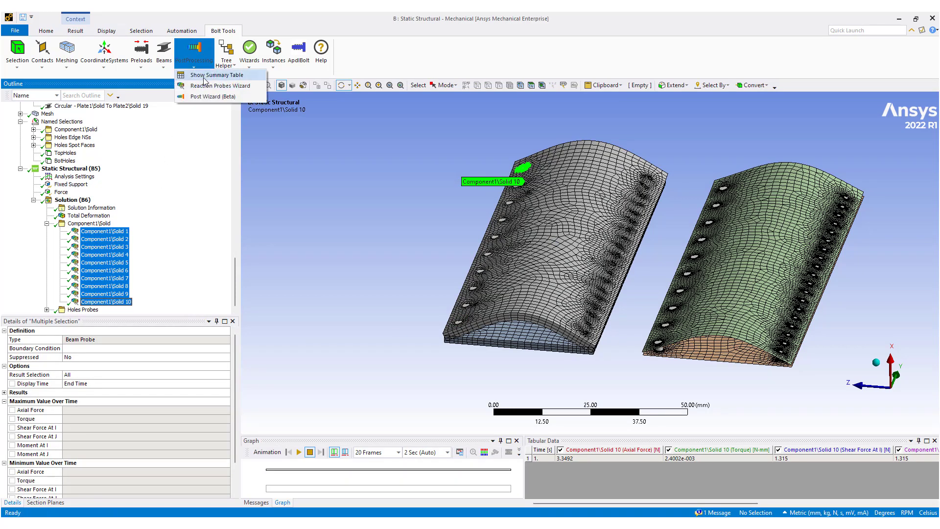
click(204, 76)
click(351, 242)
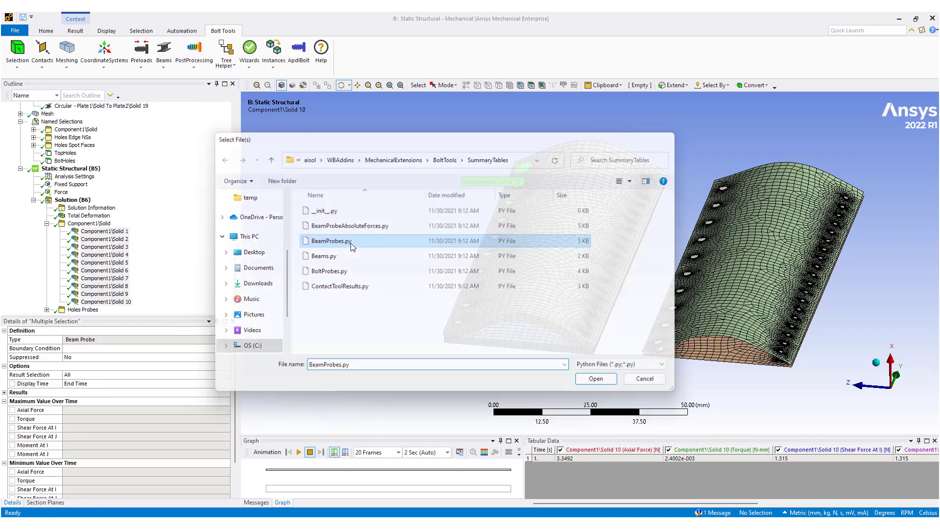
double_click(351, 242)
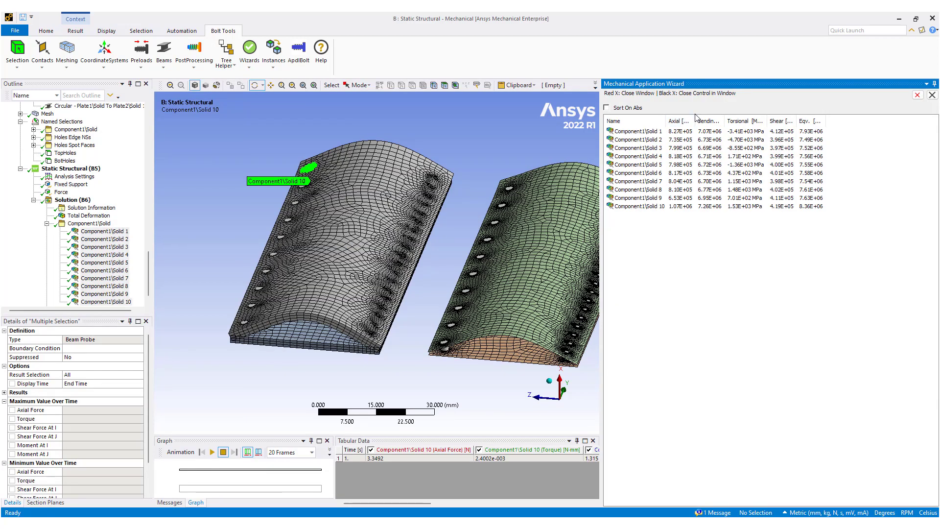
drag(696, 121, 909, 121)
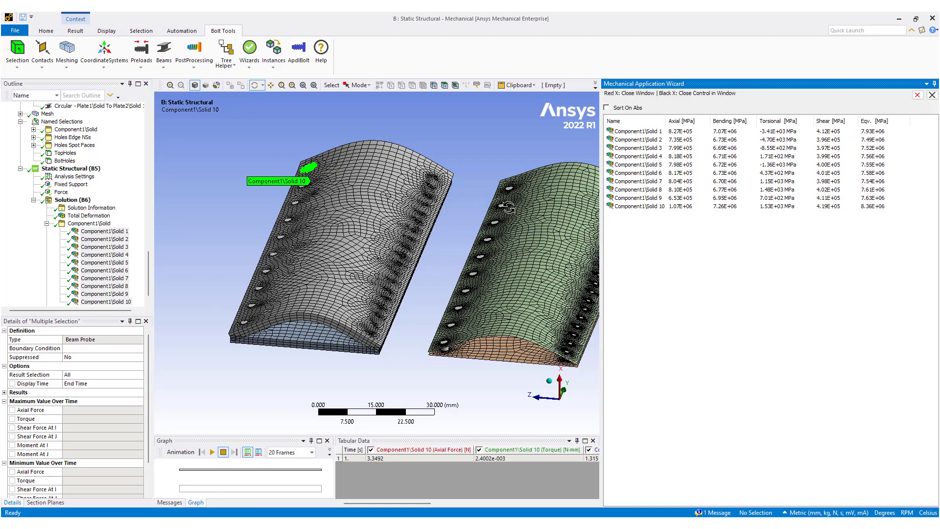
drag(504, 206, 502, 142)
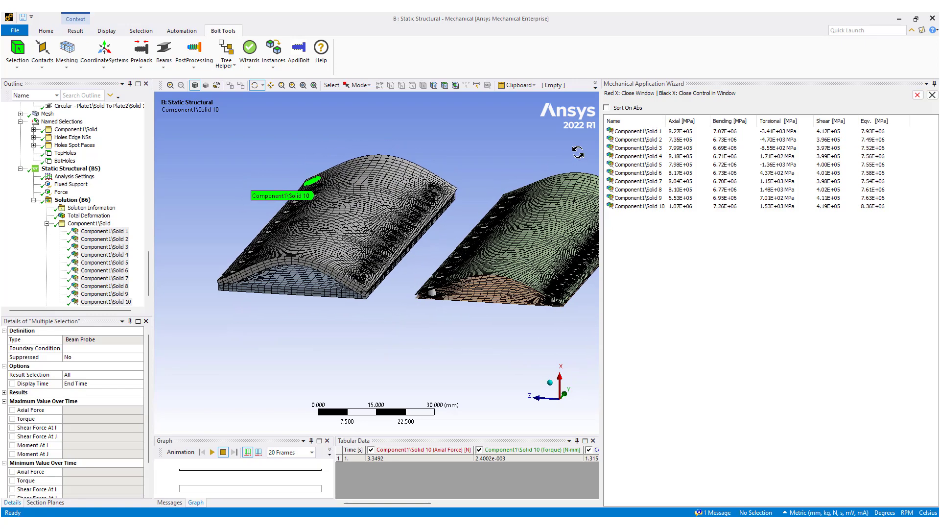
click(607, 112)
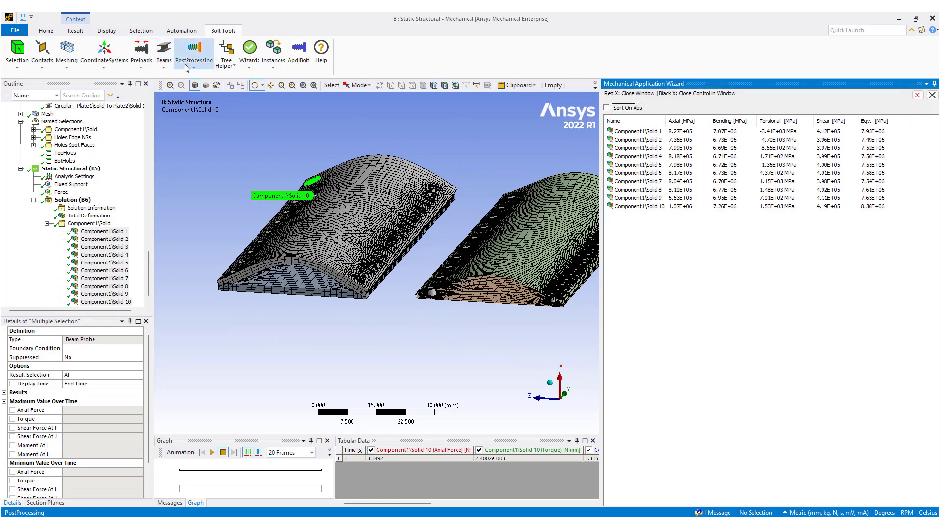
Step: Try the Beams.py summary table on the ten Component1\Solid beam probes, widen its Radius and Length columns, and close the tables
click(187, 68)
click(209, 81)
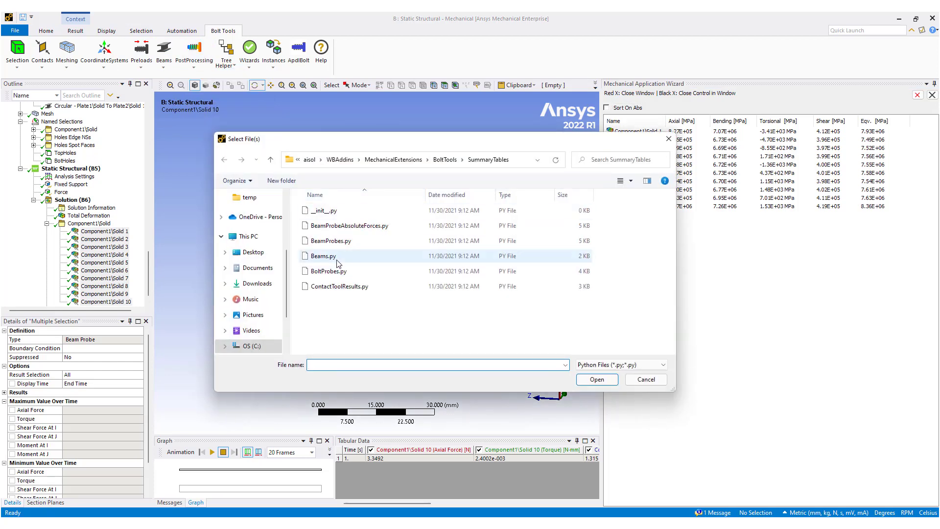
double_click(336, 256)
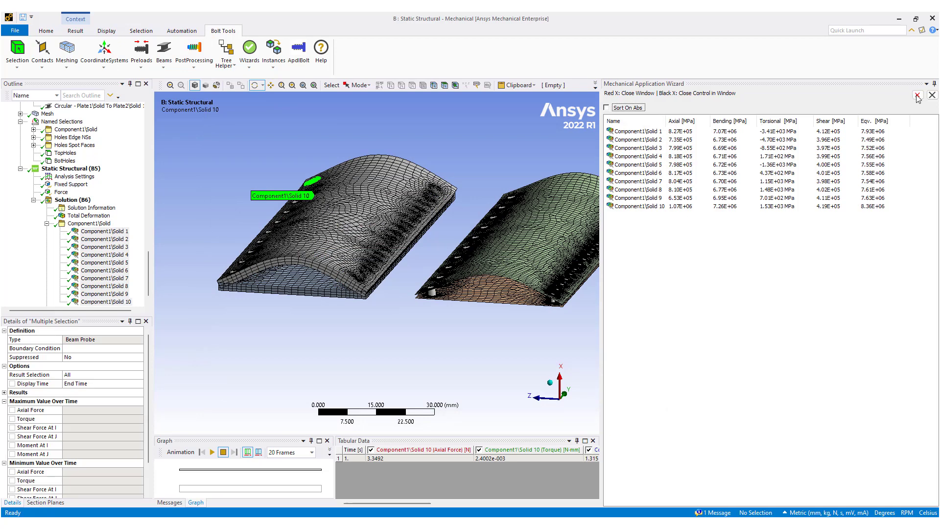
click(917, 95)
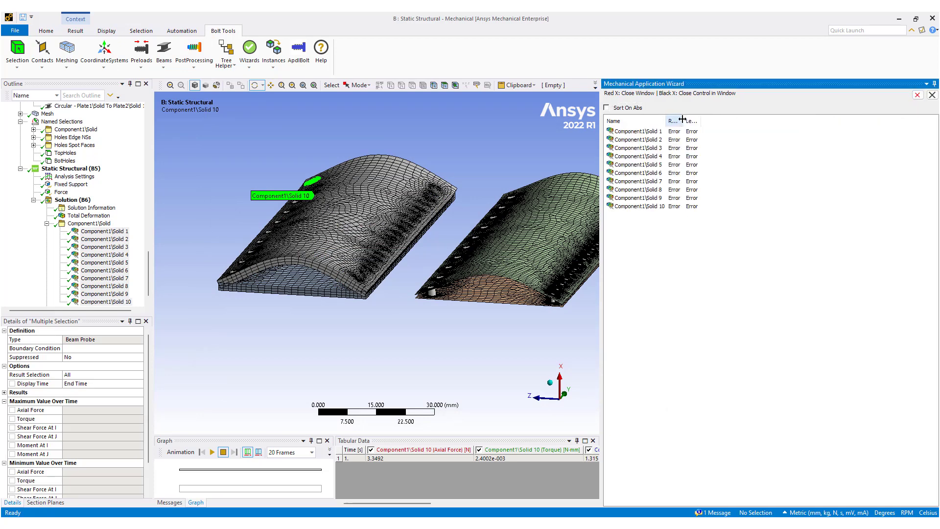
drag(682, 118, 788, 118)
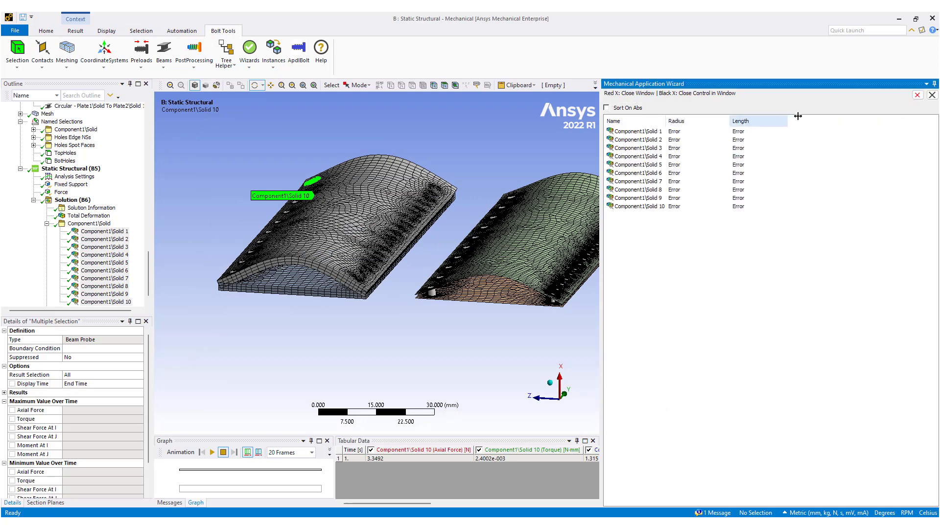
click(918, 96)
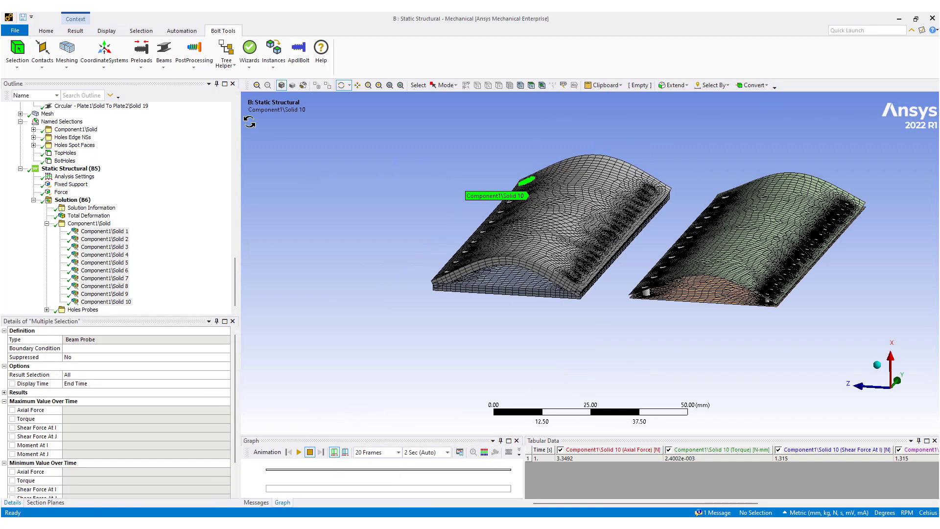
Step: Review the maximum absolute forces of the ten beam probes in the BeamProbeAbsoluteForces.py summary table with widened columns, and close it
click(195, 68)
click(210, 75)
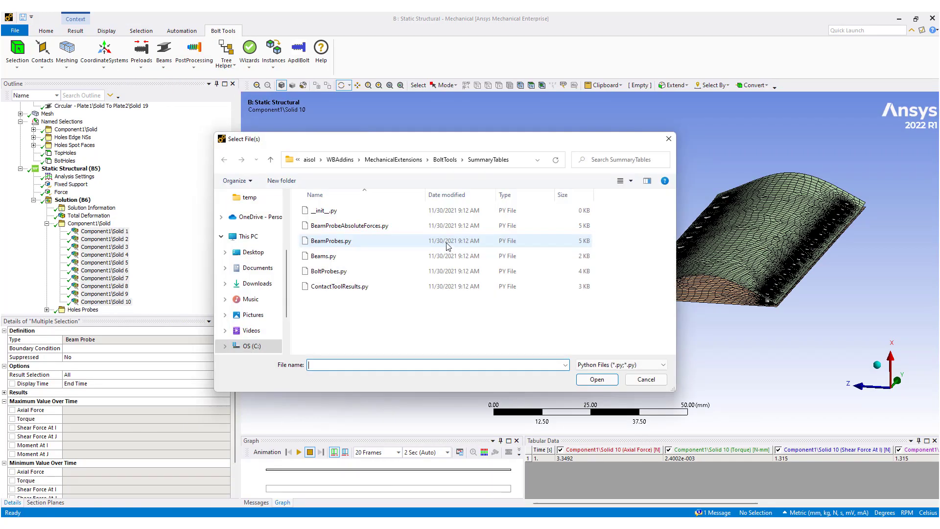
double_click(360, 228)
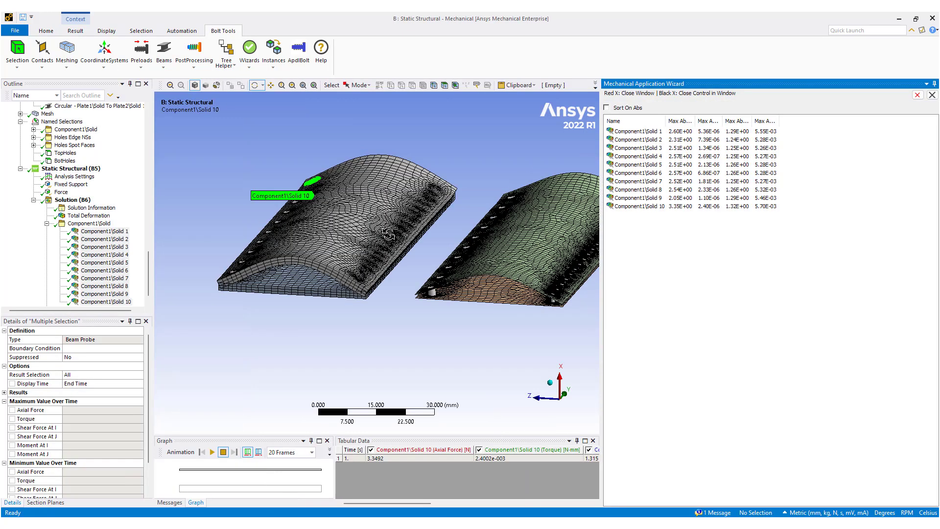
drag(666, 121, 917, 121)
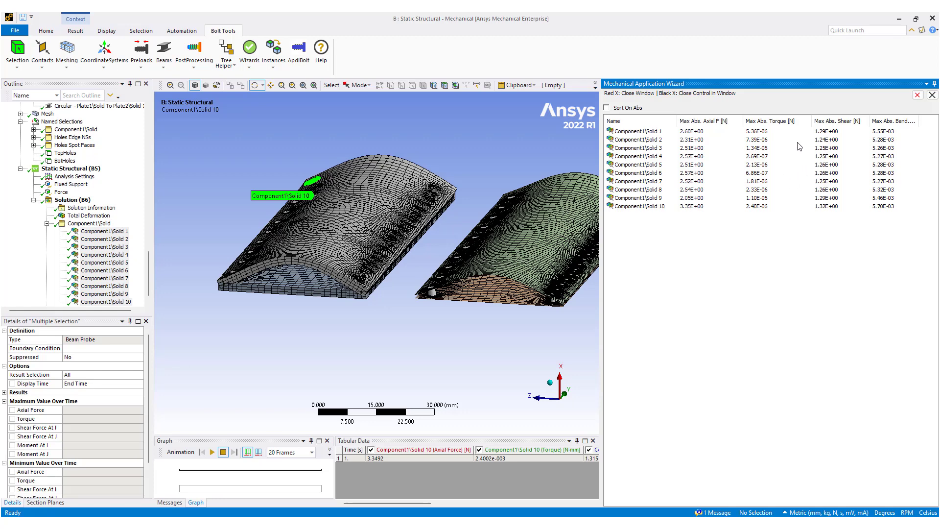
click(916, 95)
Step: Open the Post Wizard (Beta), check its Results page, and bring up the inputs for Beams
click(196, 69)
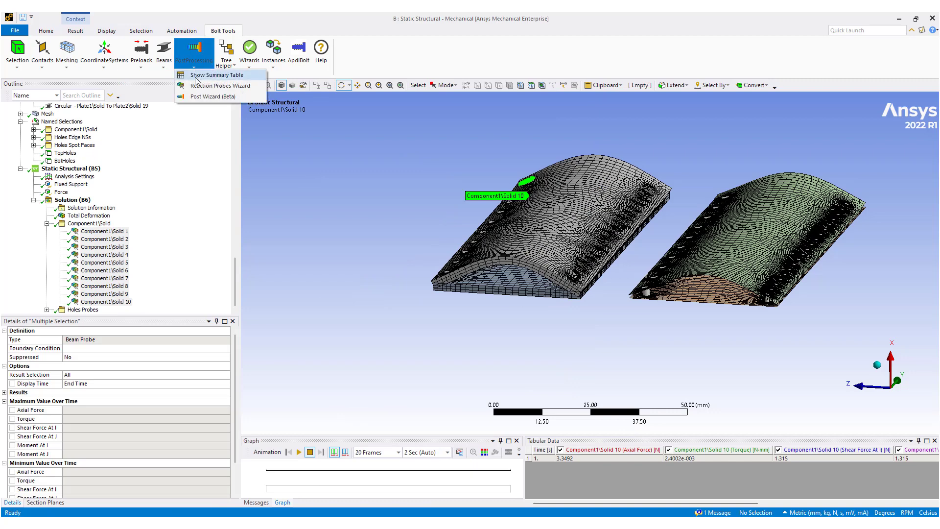
click(201, 96)
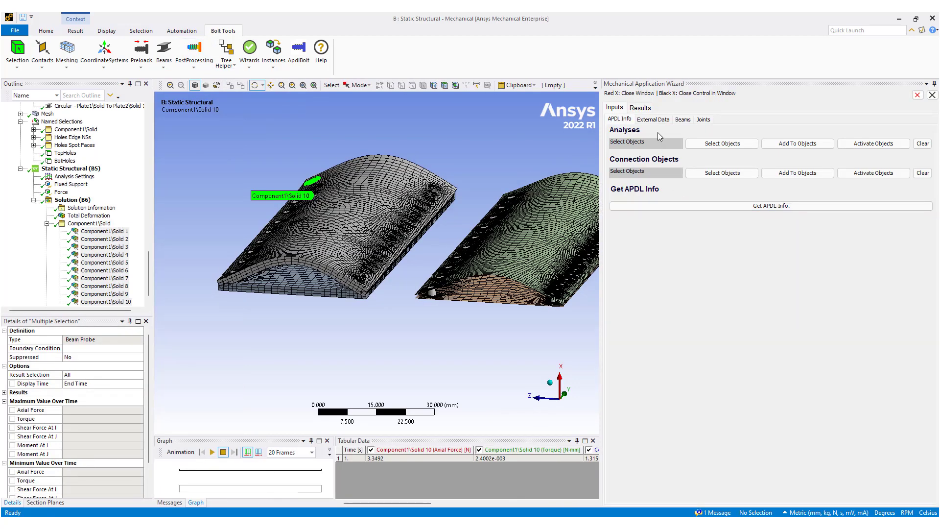
click(644, 109)
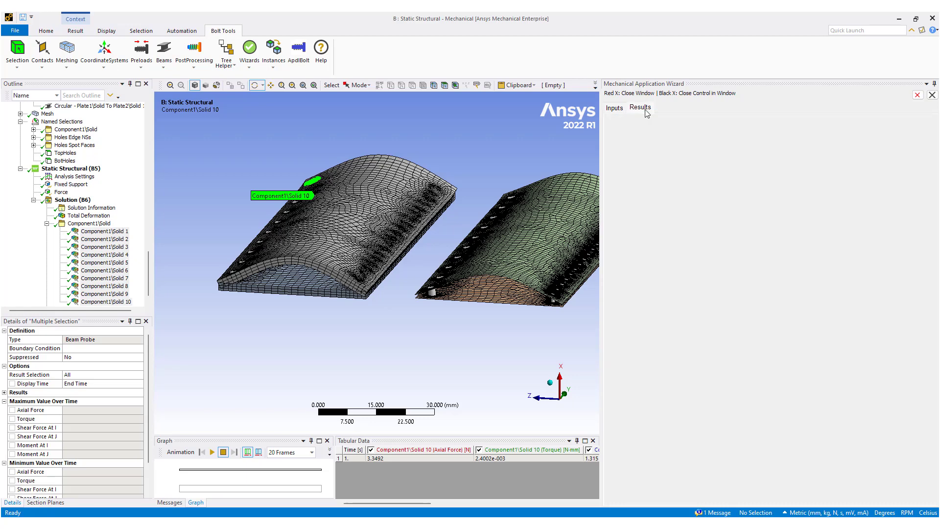
click(615, 108)
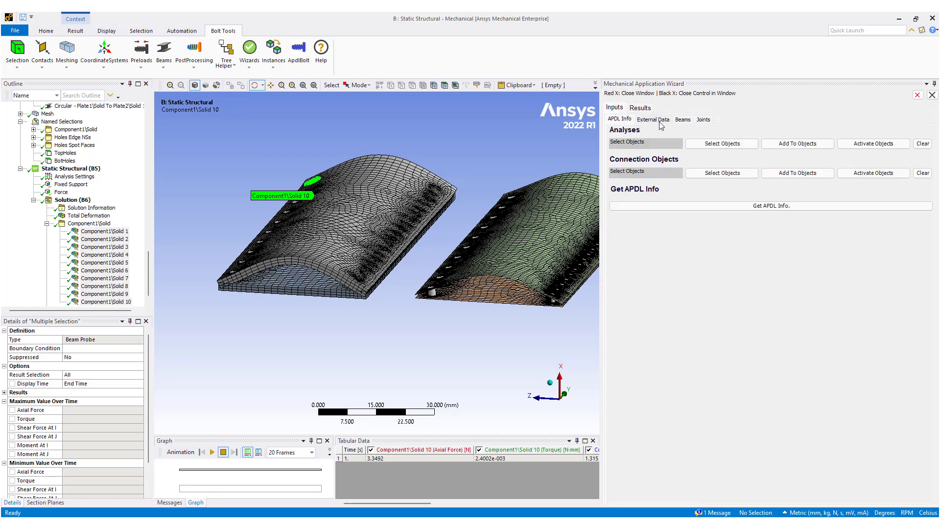
click(683, 120)
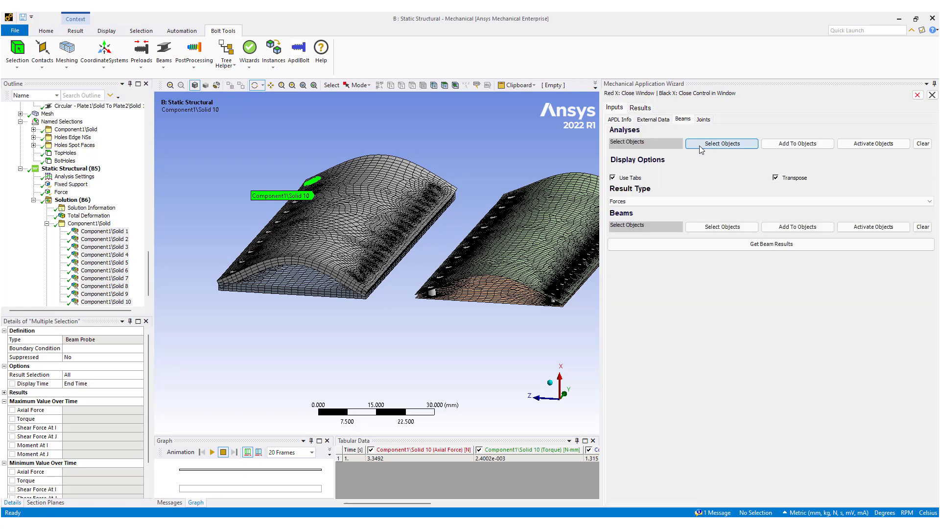
Step: Expand the Holes Probes group and try to assign all its beam probes as the Post Wizard's analyses
scroll(103, 247, down, 1)
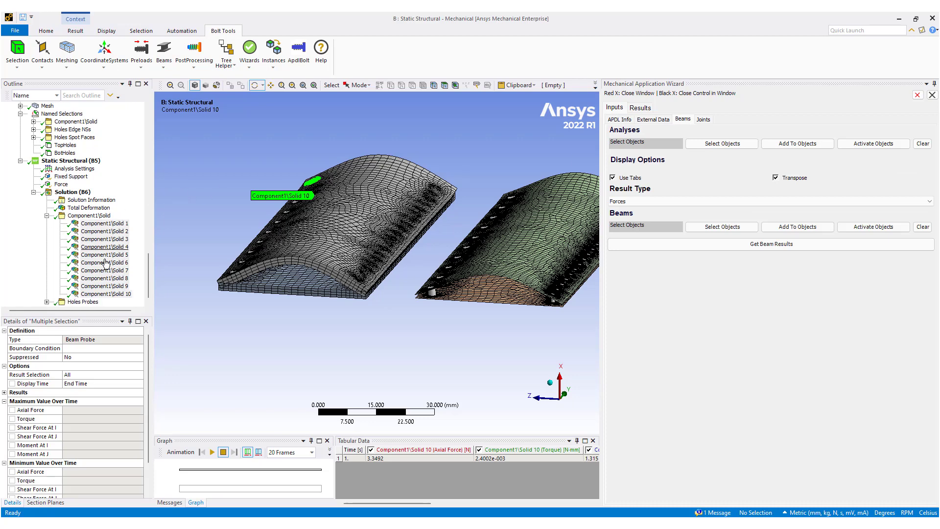
click(46, 302)
drag(118, 118, 122, 309)
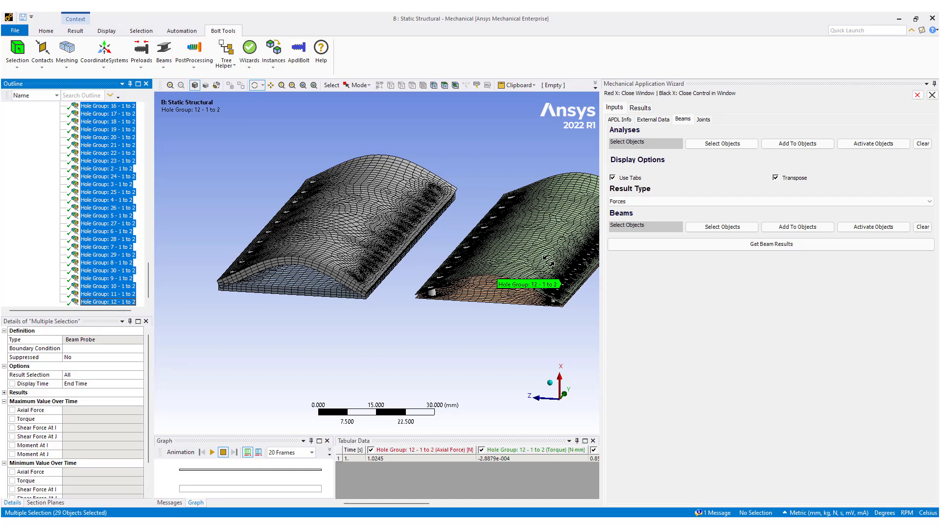
click(723, 144)
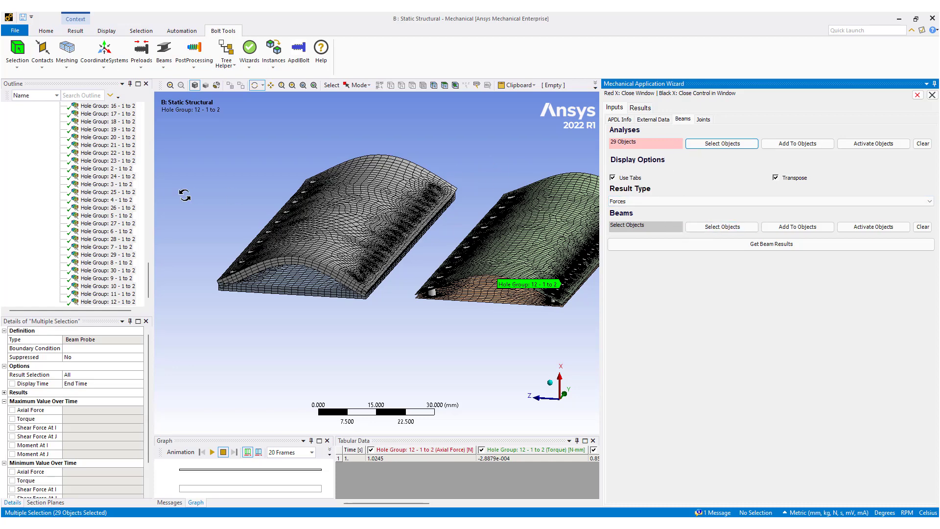
Step: Assign Static Structural (B5) as the analysis for the Post Wizard's beam results
scroll(181, 190, up, 1)
drag(147, 259, 151, 218)
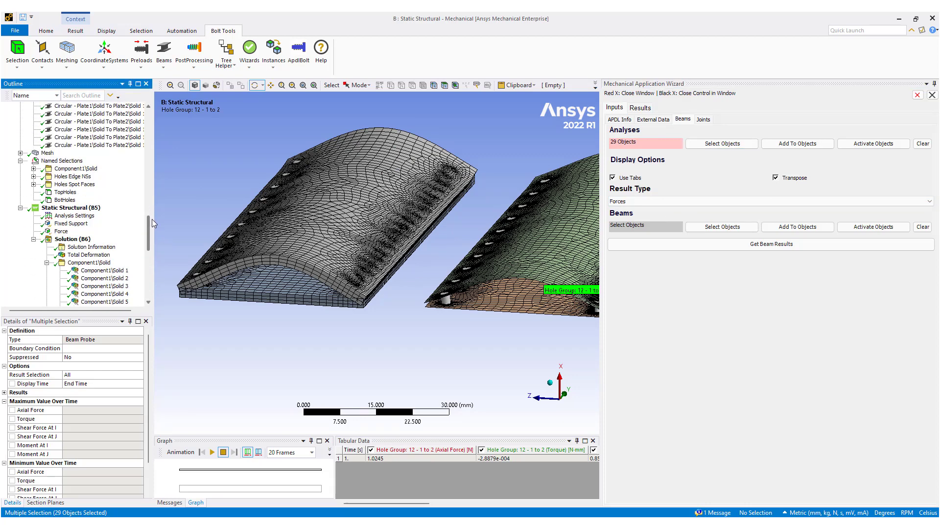
click(73, 208)
click(719, 143)
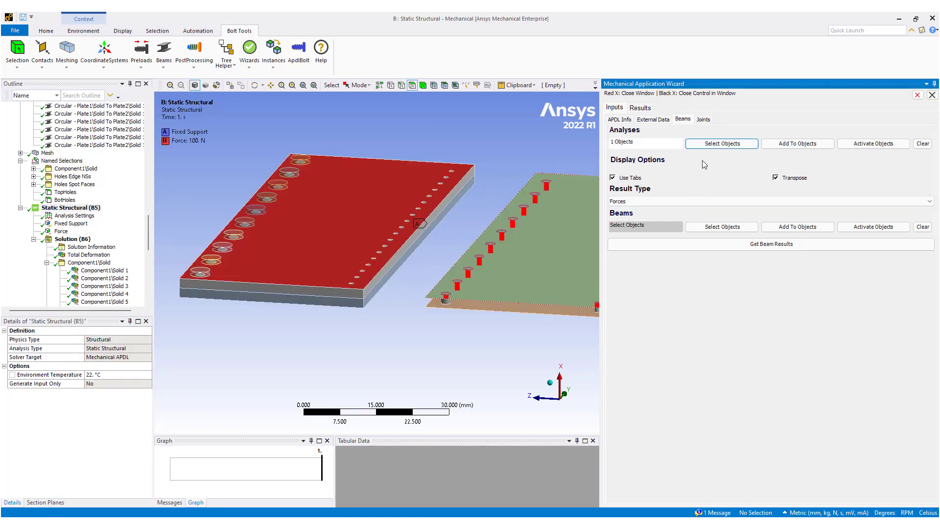
Step: Assign all Holes Probes, from Hole Group: 13 to Hole Group: 12, as the beams, request their Forces results, and return to the inputs
scroll(120, 239, down, 7)
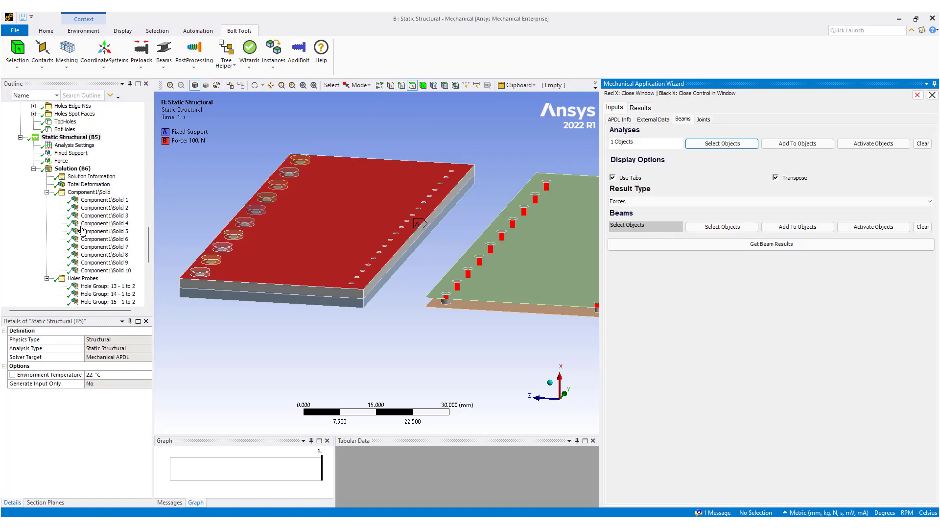
click(108, 192)
scroll(107, 196, down, 5)
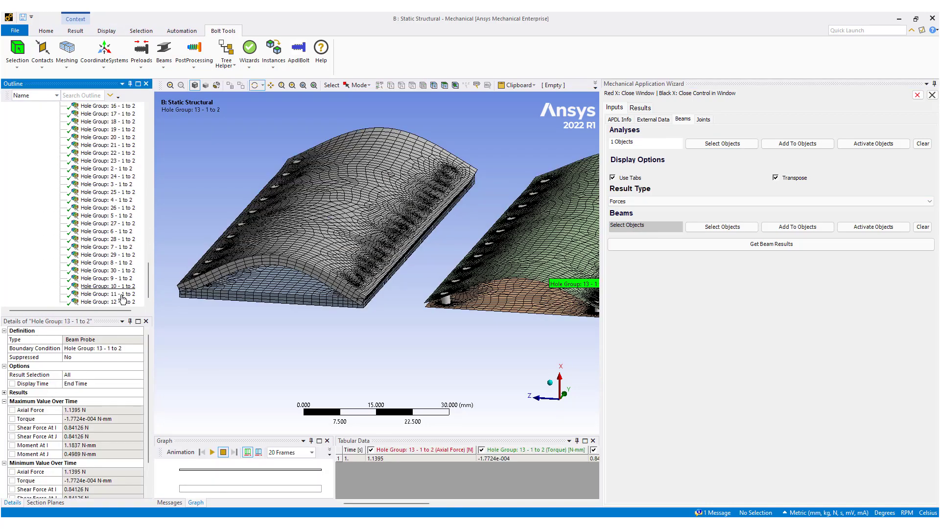
shift+click(109, 302)
click(720, 227)
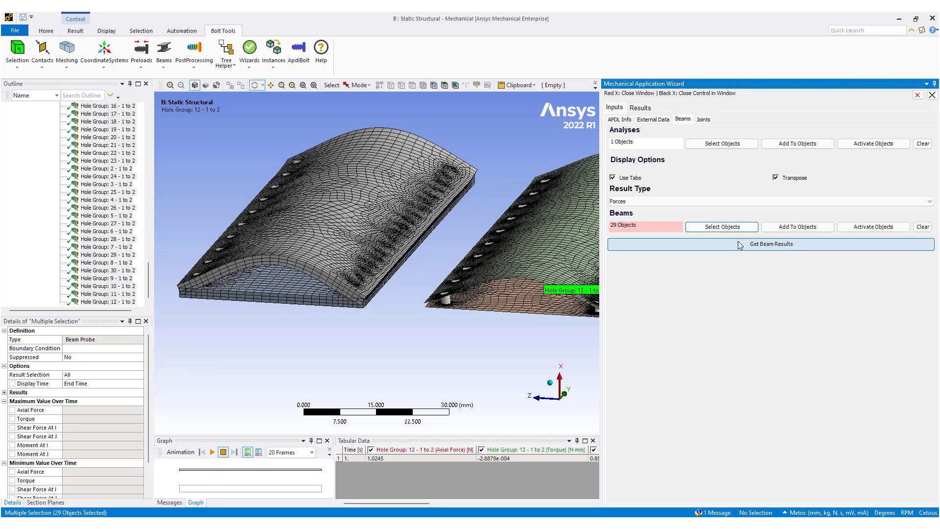
click(684, 242)
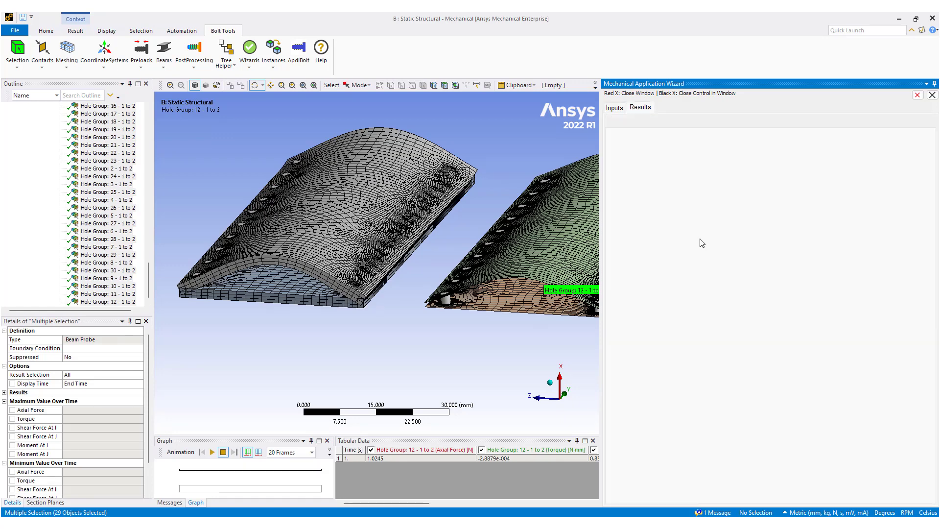
click(618, 111)
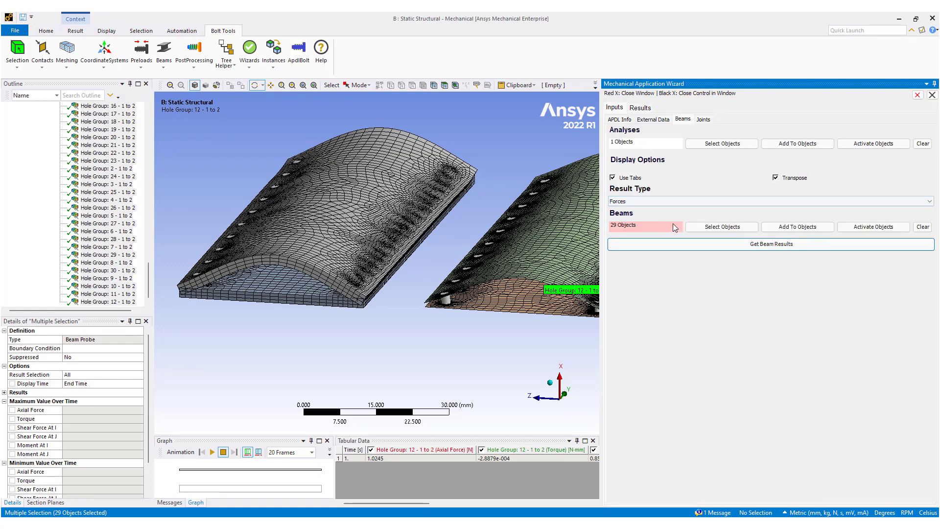
Step: Clear the Post Wizard's beam assignment, request the beam results again, and close the wizard
click(922, 227)
click(794, 248)
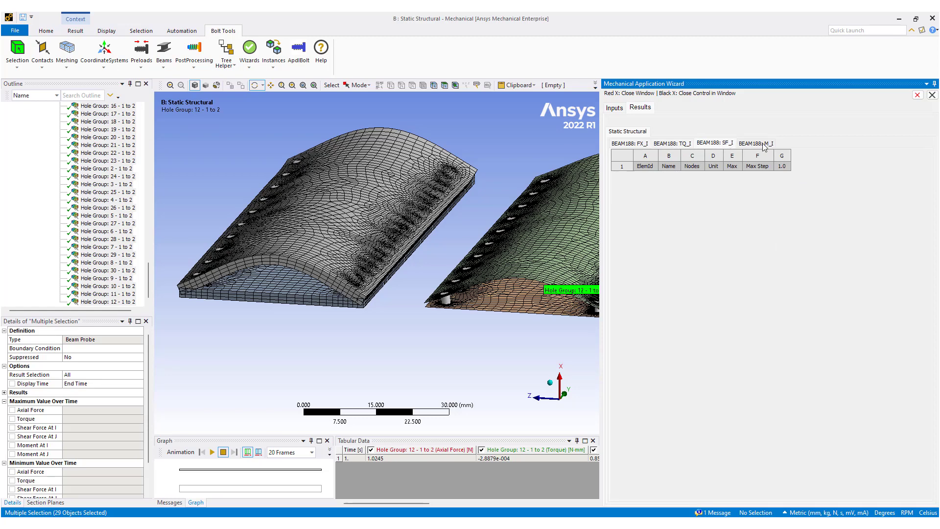
click(915, 96)
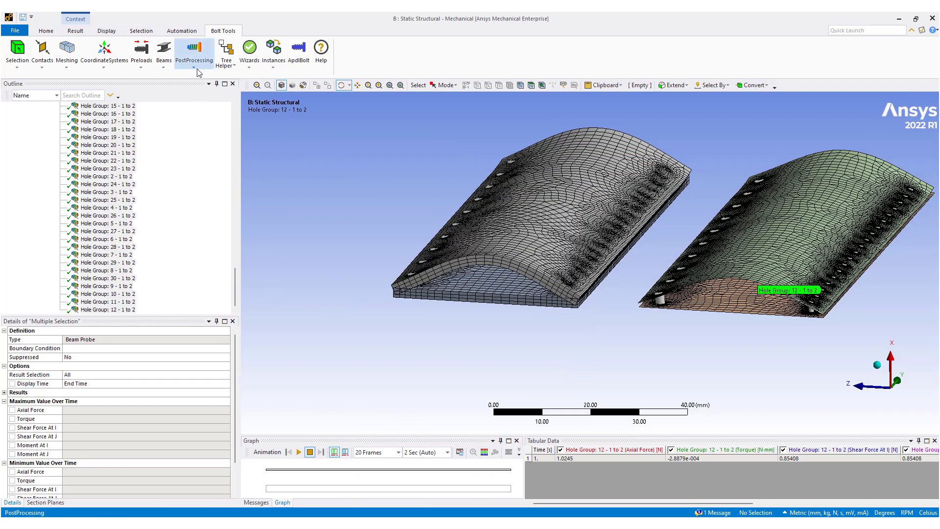
Step: Reopen the Post Wizard's inputs for Beams and assign Static Structural (B5) as the analysis
click(193, 51)
click(208, 97)
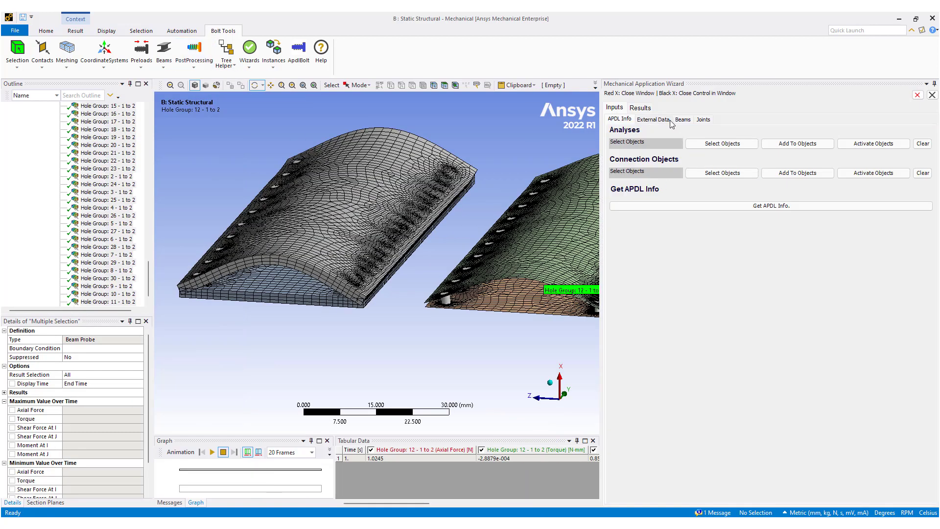
click(682, 120)
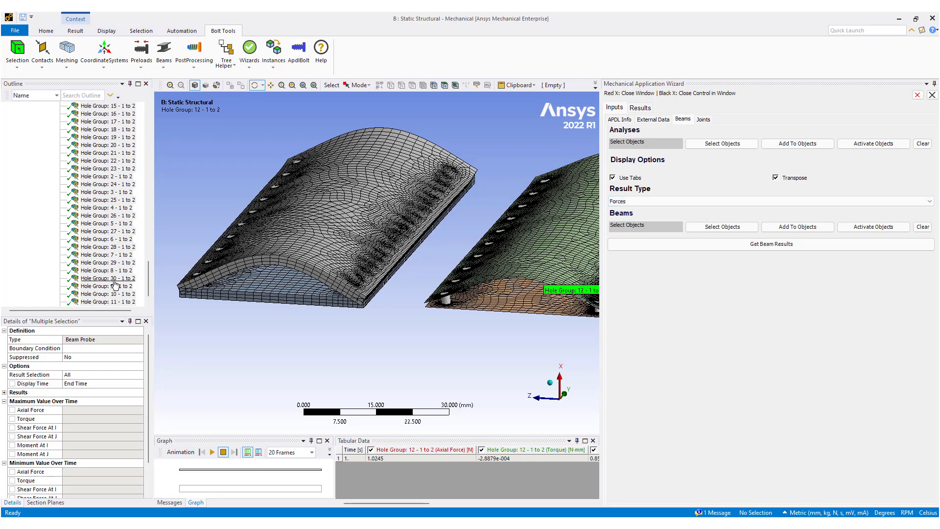
scroll(83, 184, up, 3)
scroll(83, 184, up, 9)
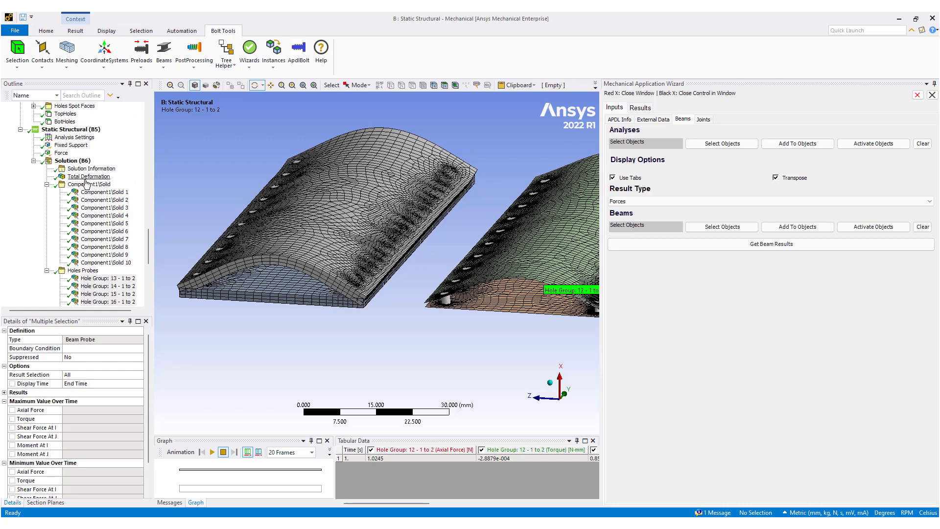
click(87, 223)
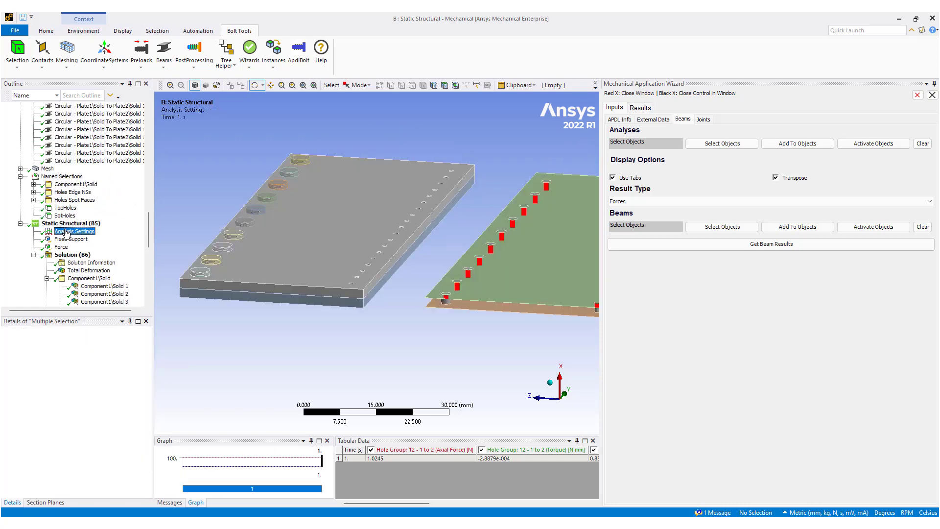
click(716, 146)
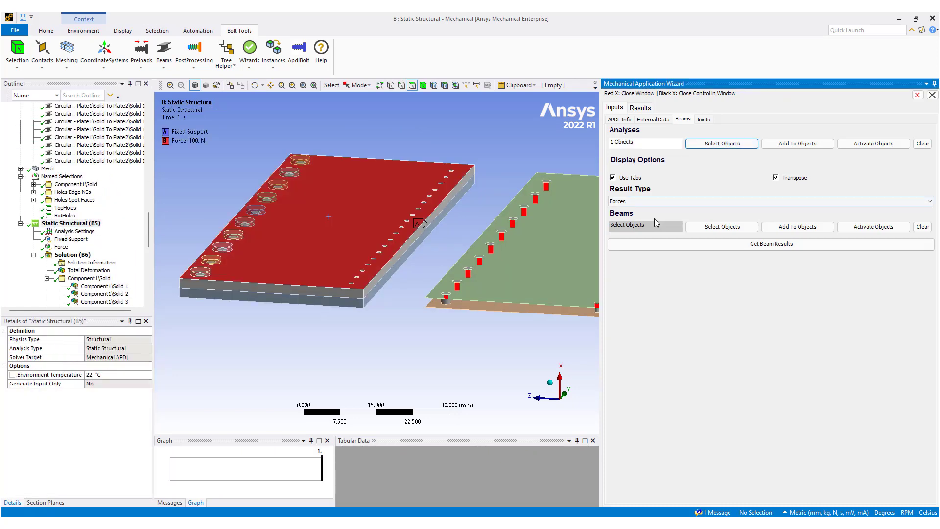
scroll(99, 222, down, 3)
scroll(99, 222, down, 3)
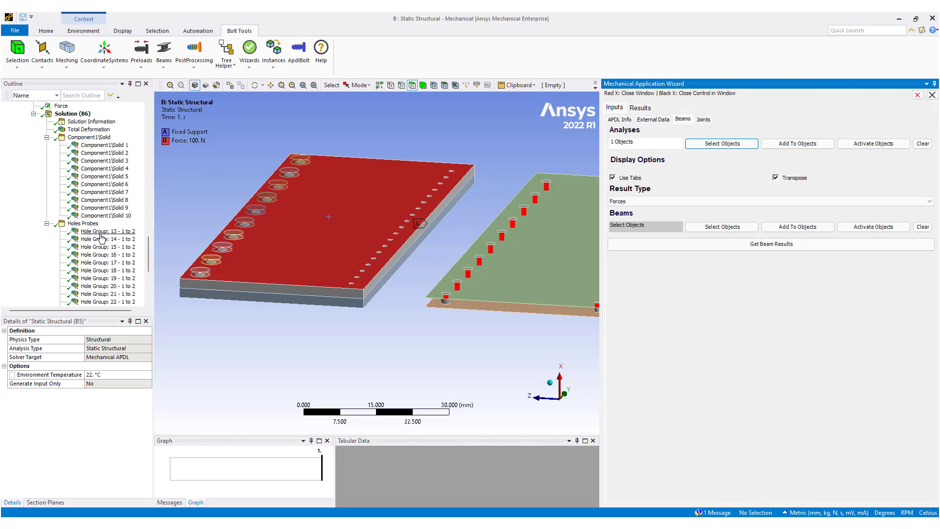
click(105, 231)
scroll(107, 287, down, 6)
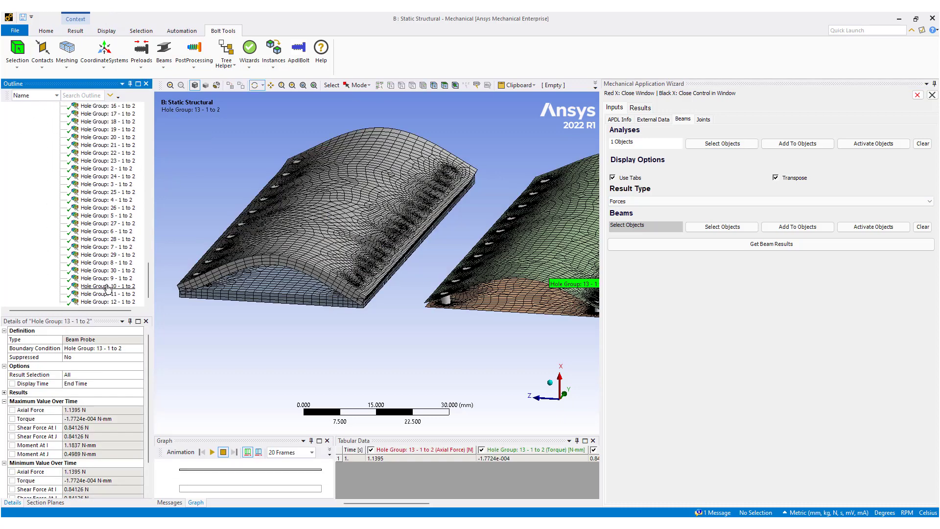
Step: Assign all 19 Circular - Plate1\Solid To Plate2\Solid beam connections as the Post Wizard's beams and get their Forces results
scroll(101, 268, up, 5)
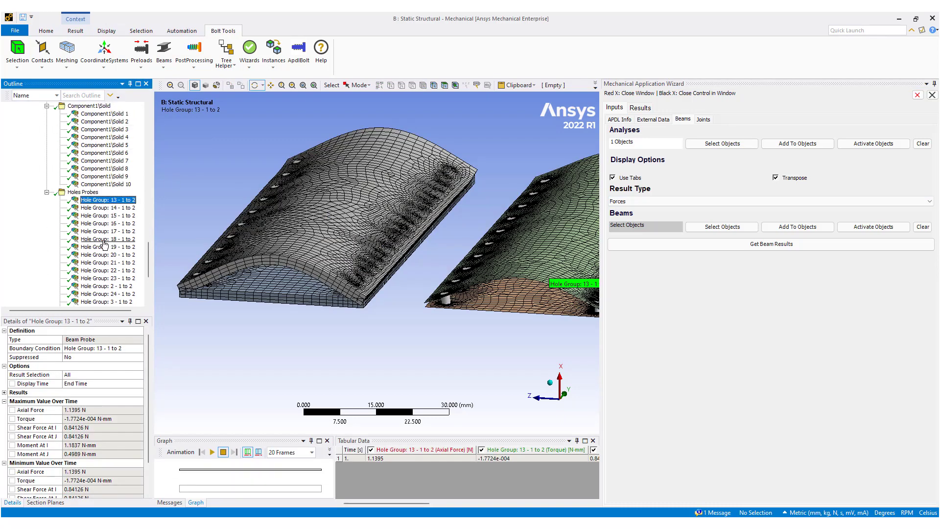
scroll(106, 243, up, 10)
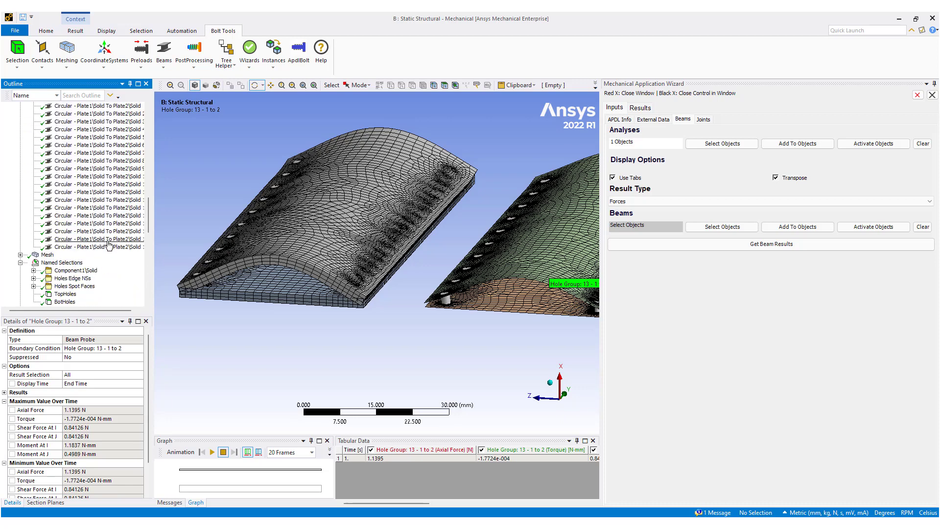
click(104, 247)
key(ctrl+a)
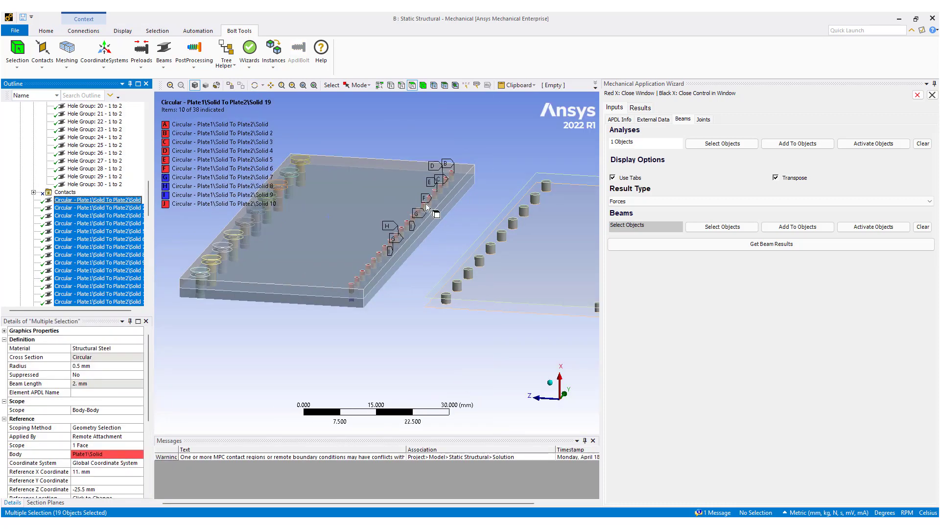
click(712, 227)
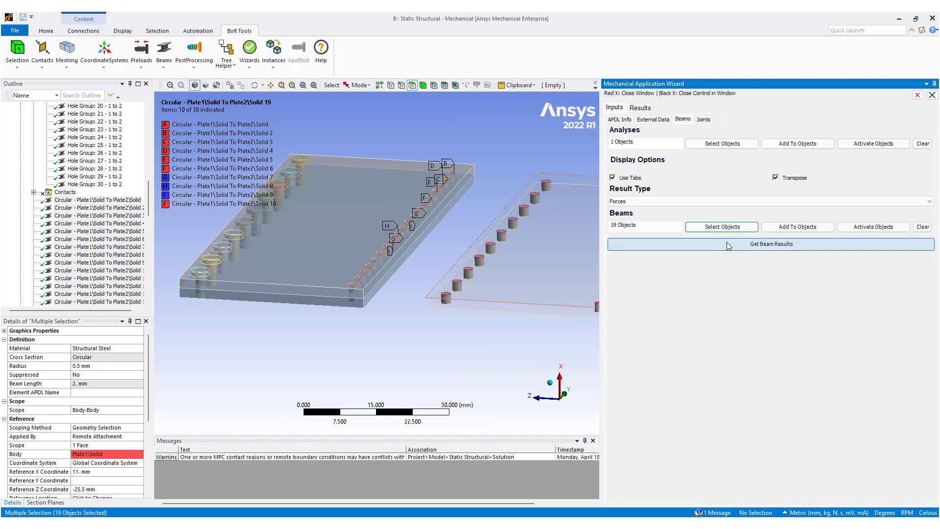
click(719, 244)
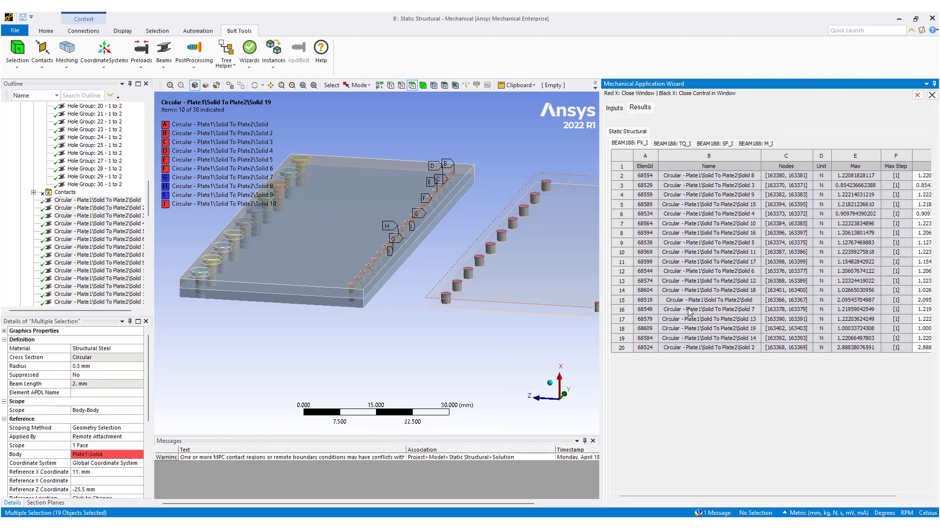
Step: Review the beam result tables for axial force, torque, shear force and moment, and close the Post Wizard
drag(739, 495, 766, 496)
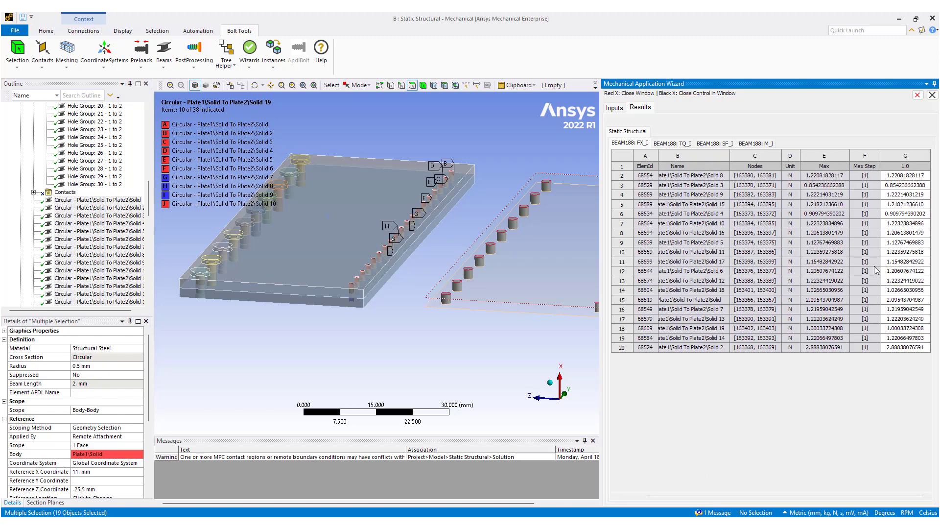
click(671, 143)
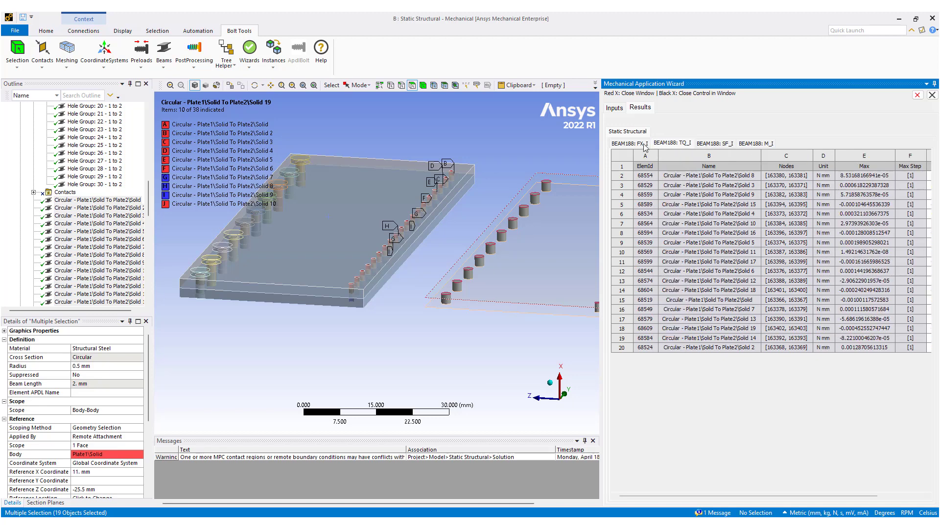
click(643, 144)
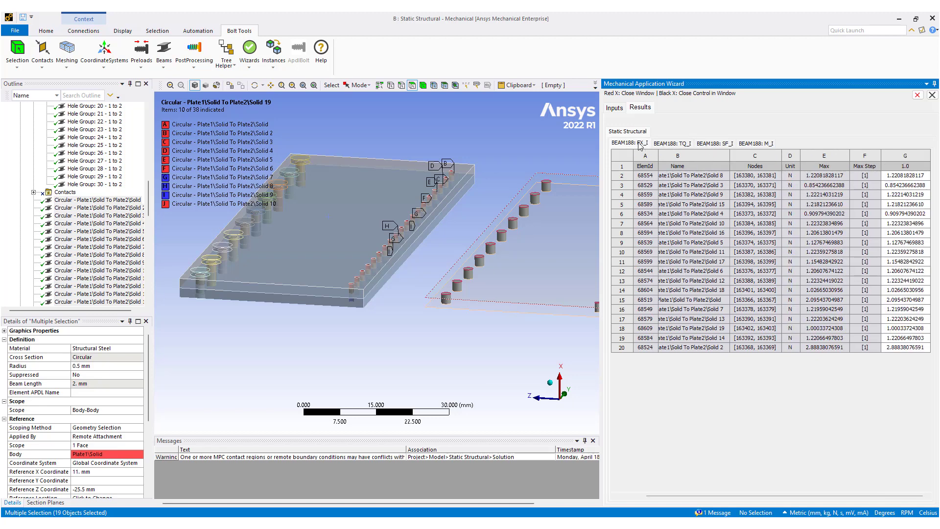
click(672, 145)
click(716, 144)
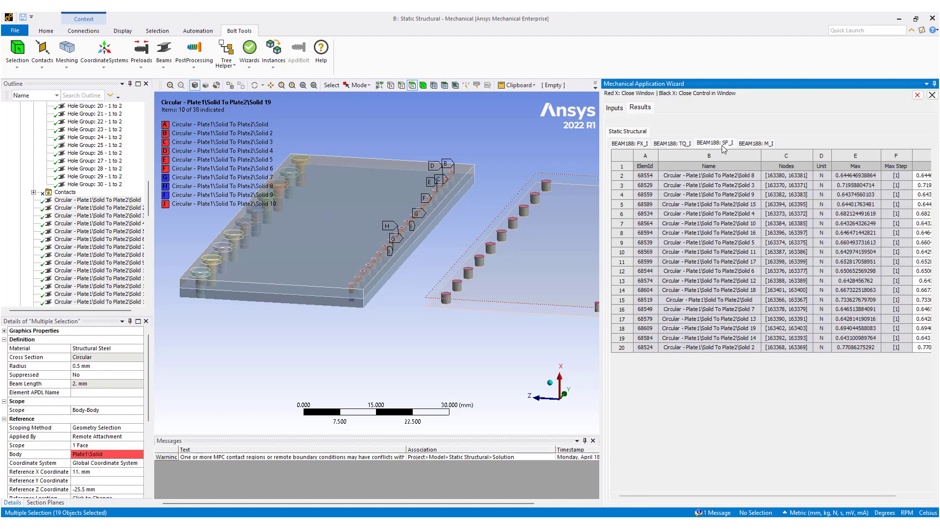
click(757, 143)
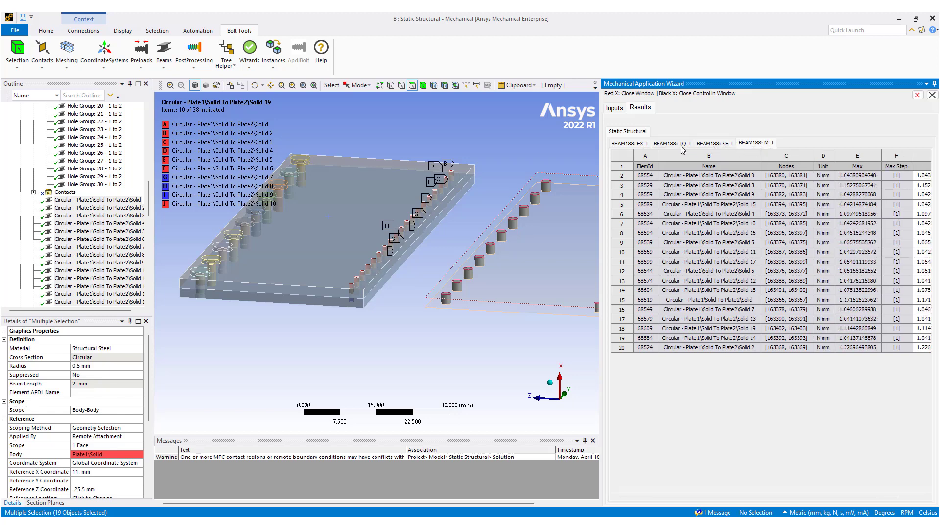
click(638, 144)
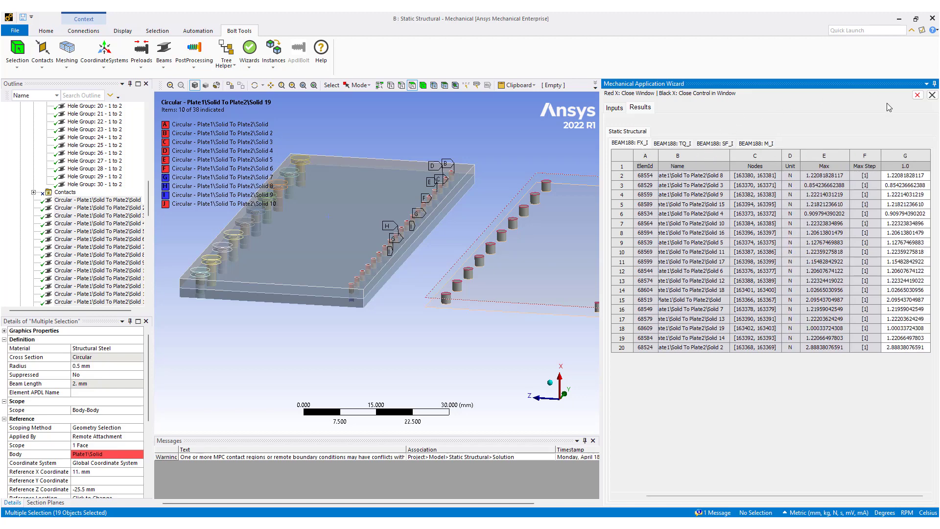
click(916, 96)
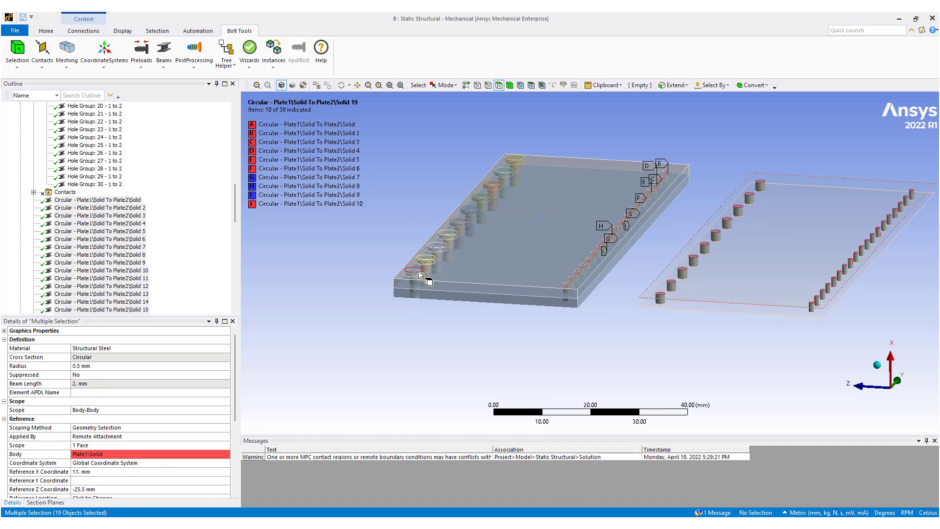
Step: Use body selection to inspect the bolt bodies in the first assembly and the upper plate of the second assembly
click(510, 86)
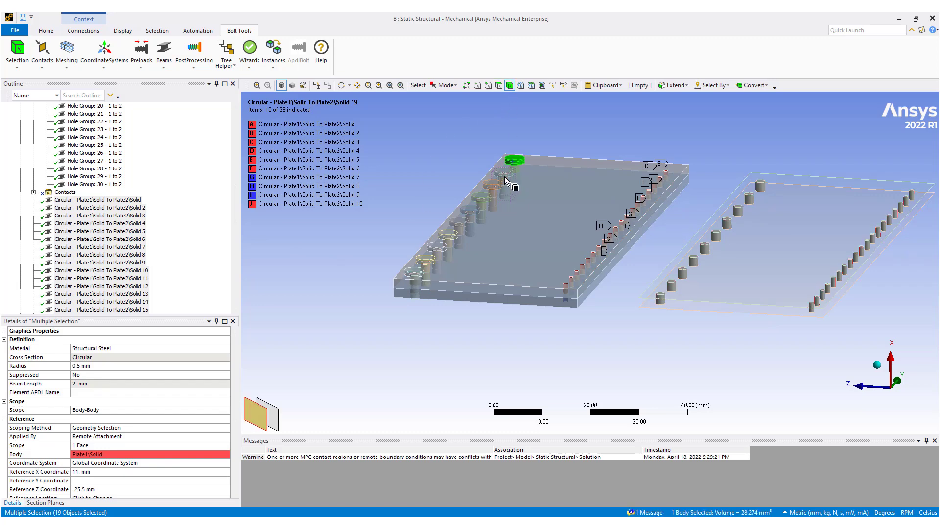
click(497, 191)
click(489, 185)
click(503, 171)
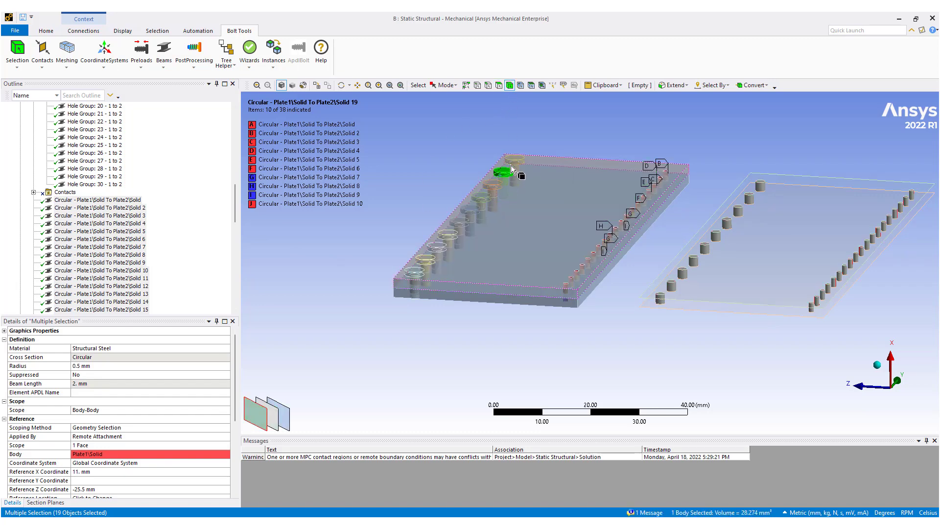
click(549, 172)
click(726, 259)
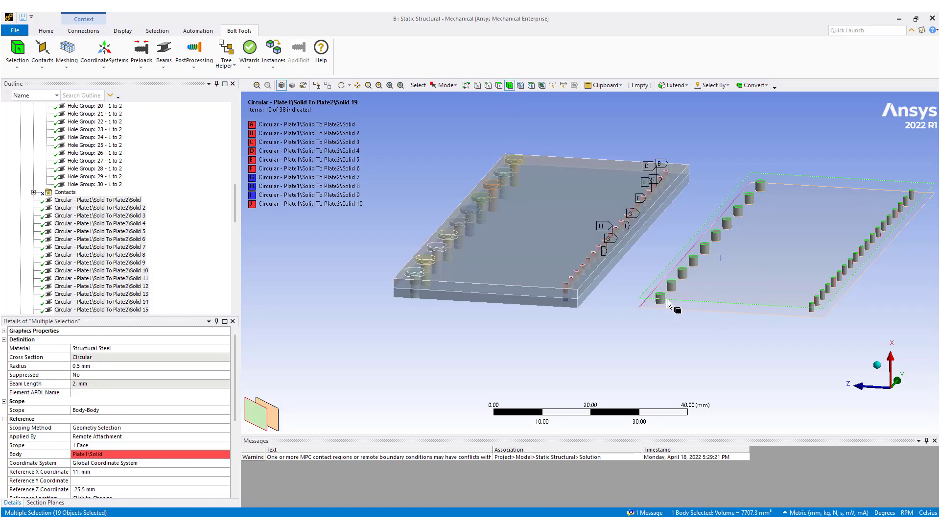
middle_drag(754, 292, 764, 254)
Step: Display the Solution Information on the geometry and examine the constraint equations around the bolts and plate holes of both assemblies
scroll(88, 260, down, 8)
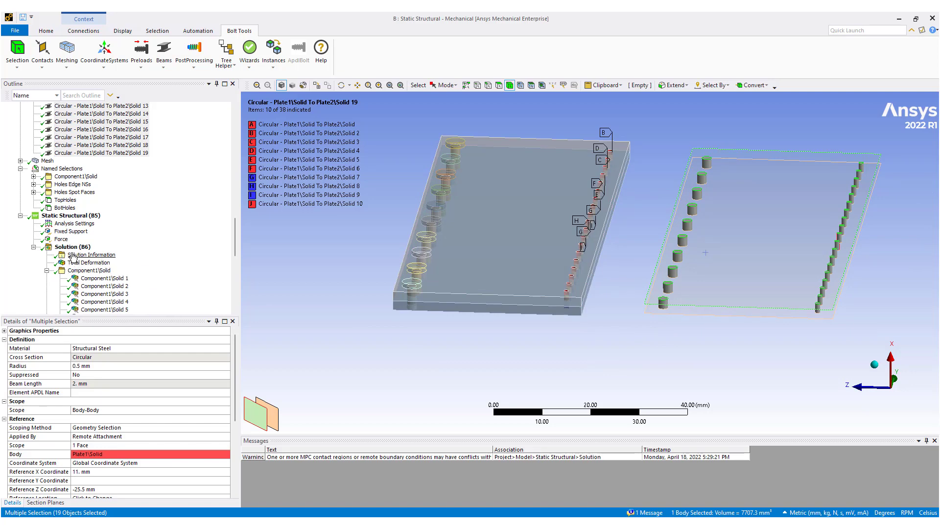
click(72, 255)
click(256, 428)
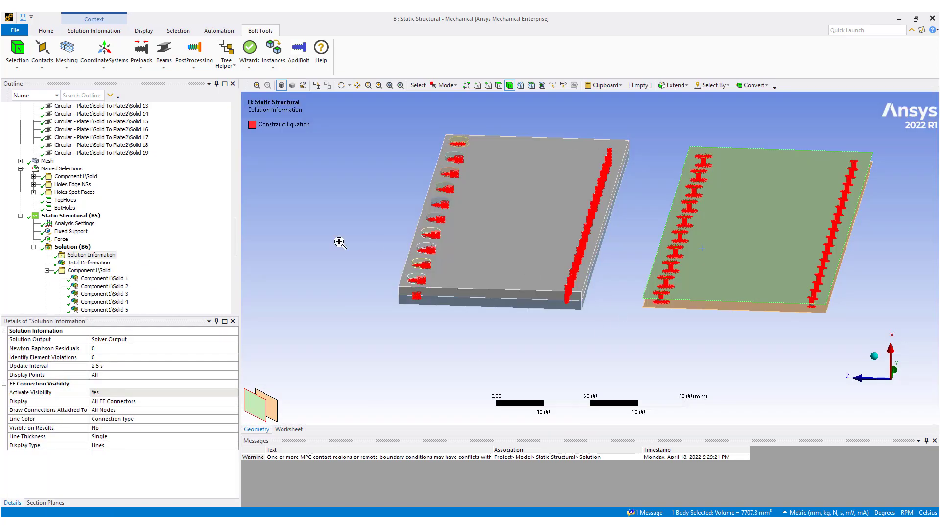
scroll(339, 241, up, 5)
middle_drag(556, 270, 623, 279)
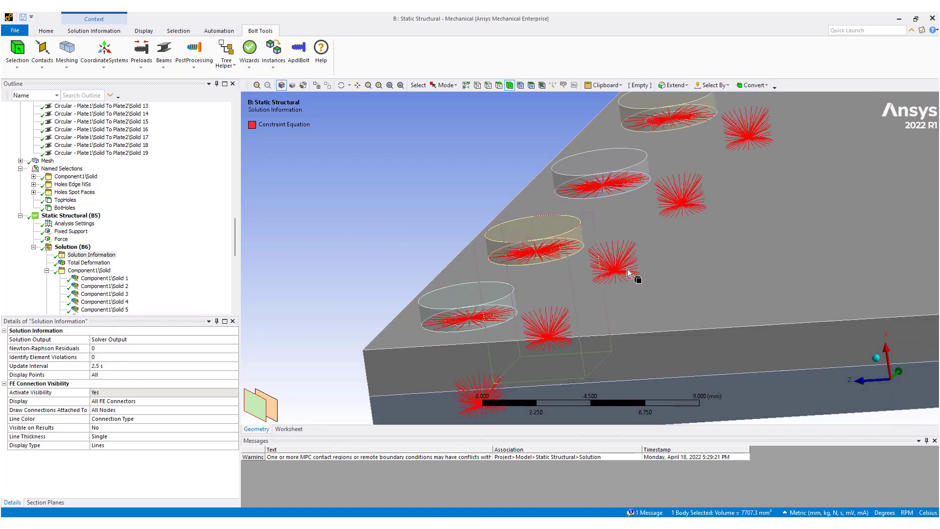
scroll(806, 201, down, 5)
scroll(578, 247, up, 5)
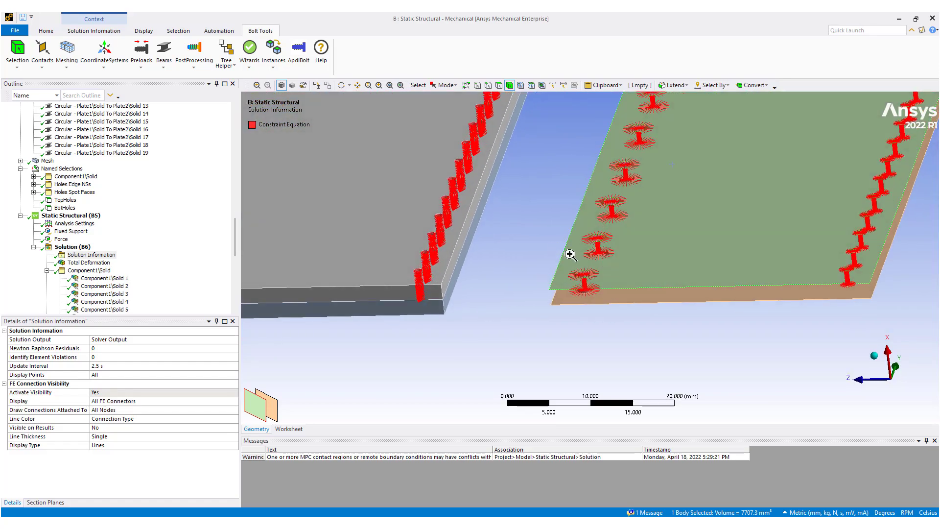
scroll(570, 255, up, 5)
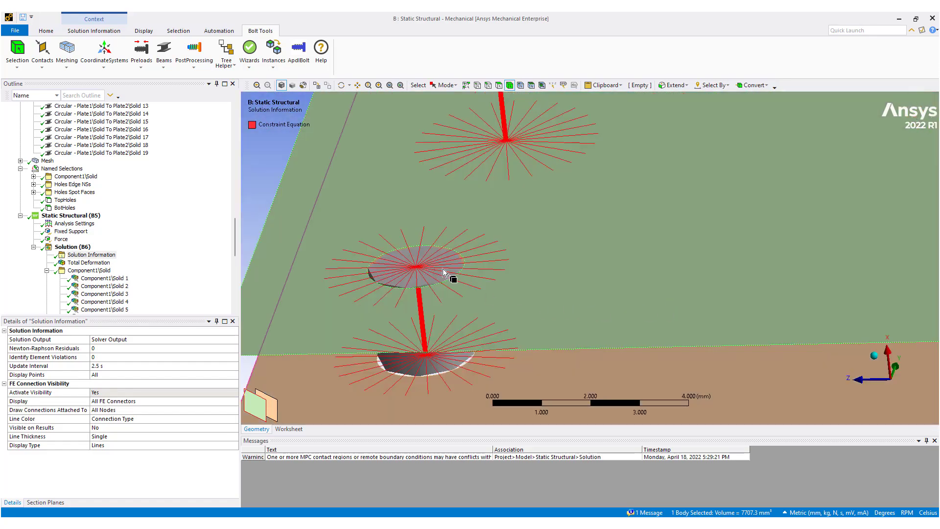
mouse_move(442, 269)
middle_down()
mouse_move(430, 248)
mouse_move(440, 248)
mouse_move(444, 265)
middle_up()
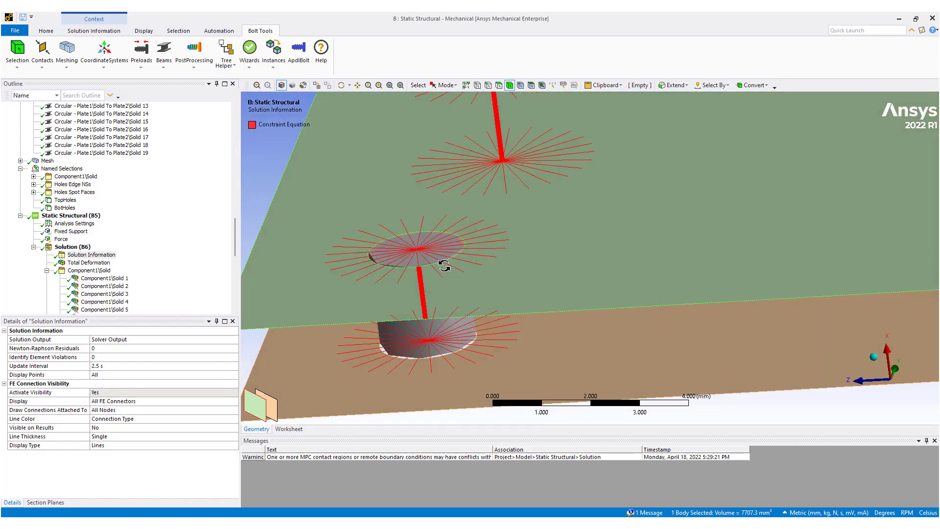
scroll(473, 274, down, 6)
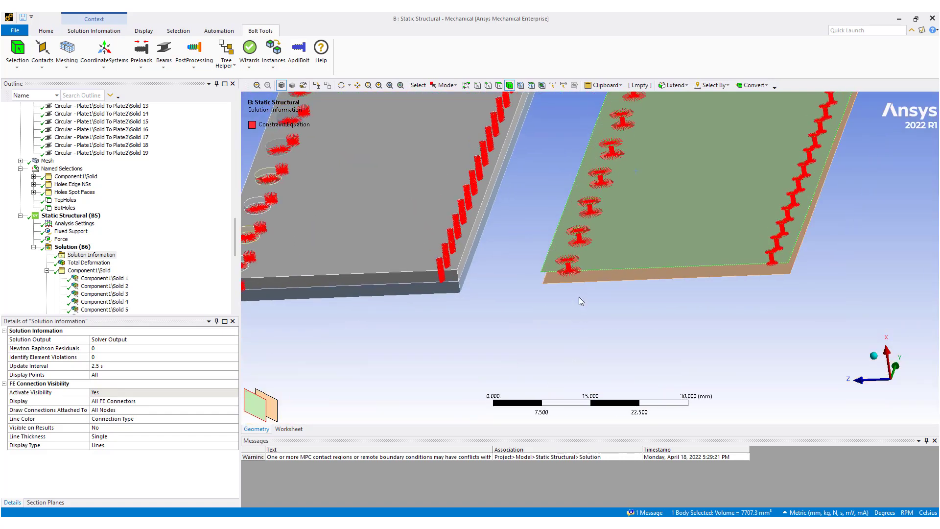
scroll(580, 300, down, 2)
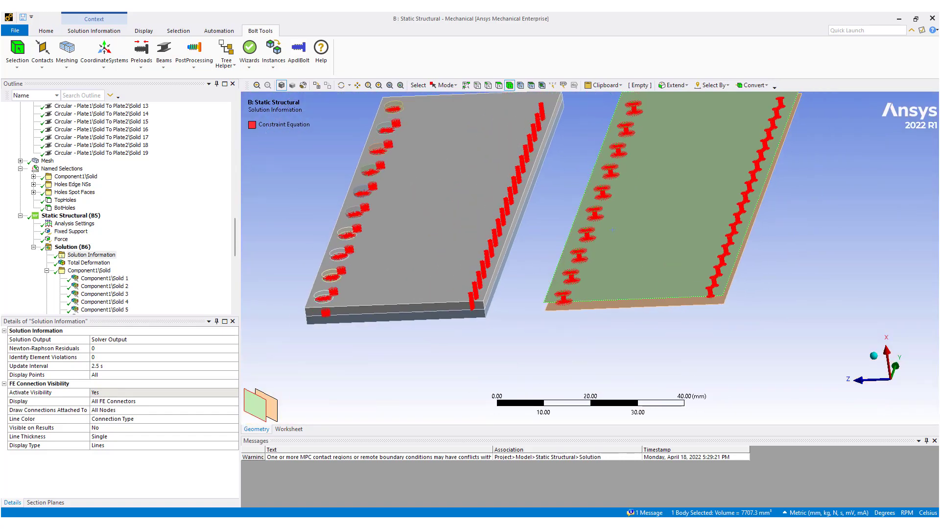